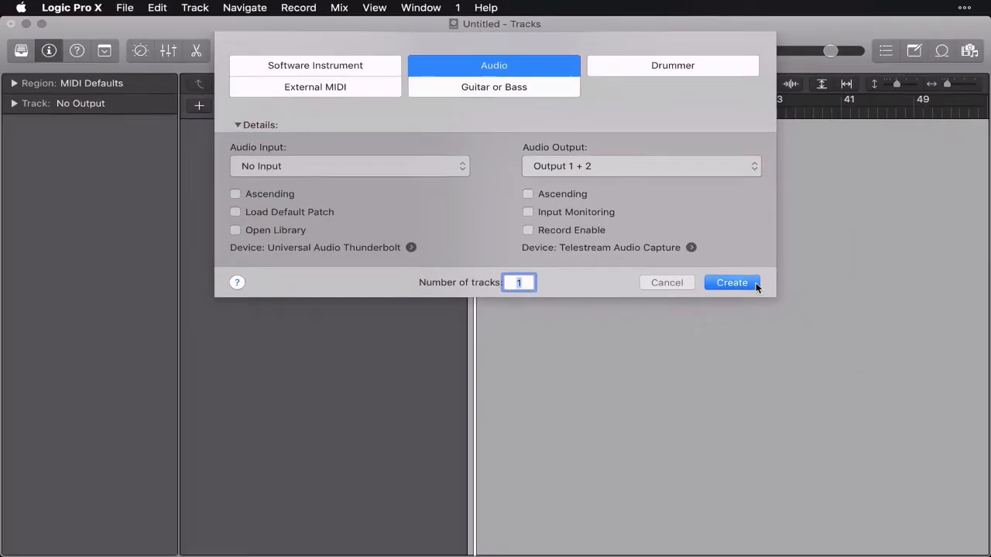
Create one audio track with no input and open the Loop Browser to look over the available loops.
{"action": "left_click", "coordinate": [928, 499]}
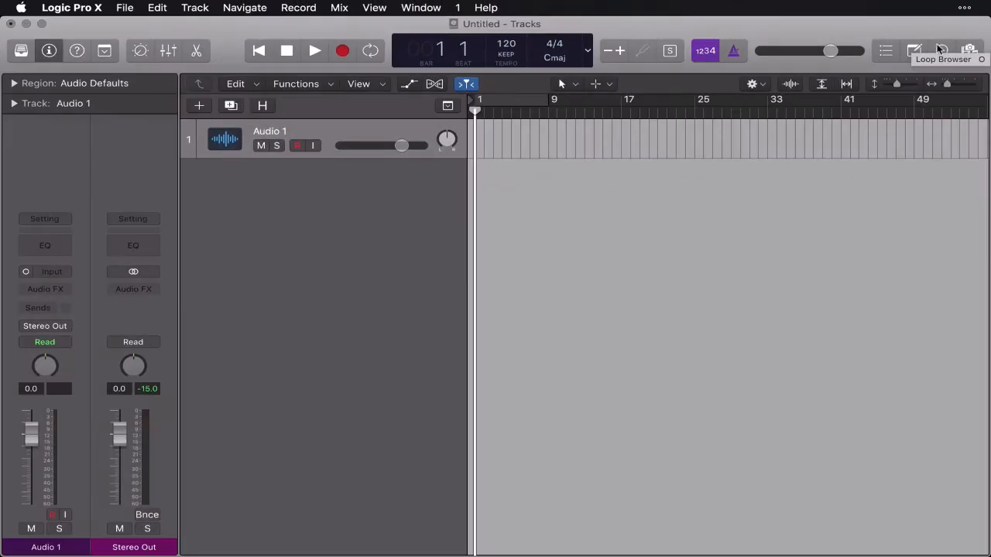
{"action": "left_click", "coordinate": [942, 51]}
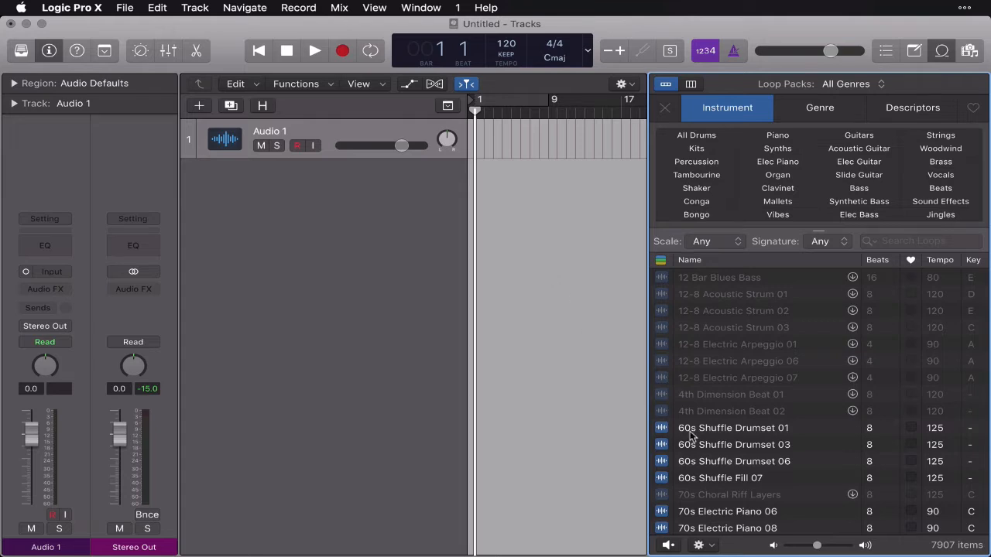
{"action": "scroll", "coordinate": [732, 436], "scroll_direction": "down", "scroll_amount": 5}
{"action": "scroll", "coordinate": [734, 495], "scroll_direction": "down", "scroll_amount": 5}
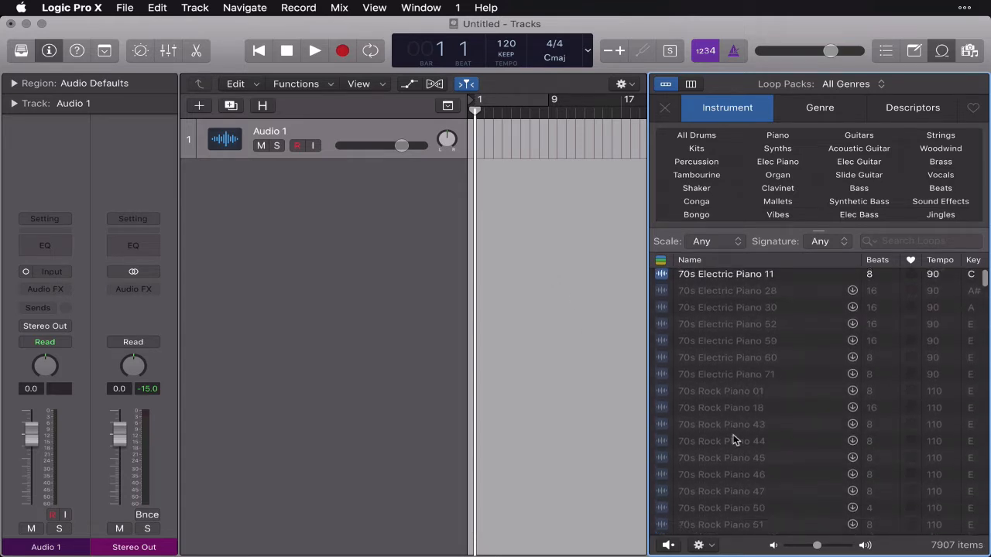
{"action": "scroll", "coordinate": [735, 465], "scroll_direction": "up", "scroll_amount": 7}
{"action": "scroll", "coordinate": [734, 439], "scroll_direction": "up", "scroll_amount": 1}
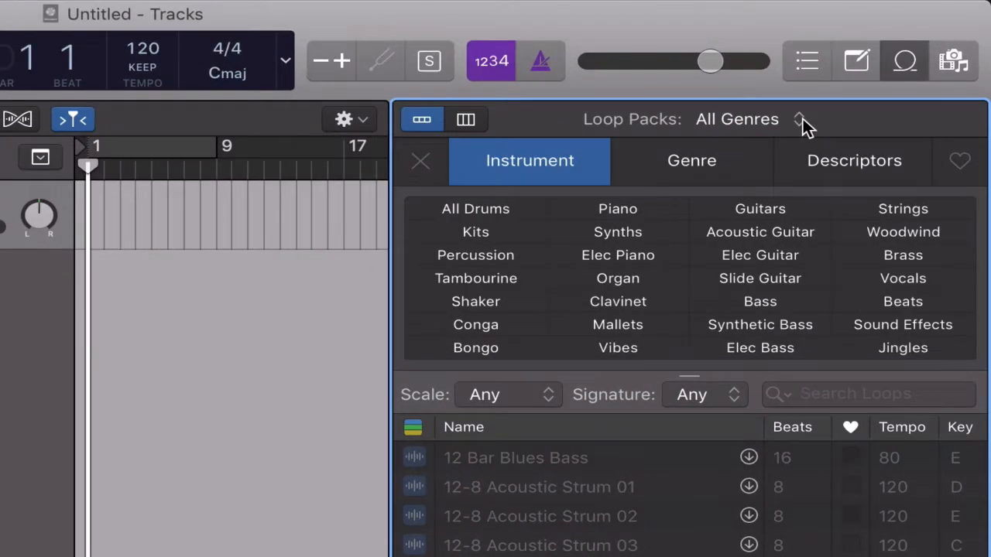
Limit the loop packs to Hip Hop and set the project tempo to 95.
{"action": "left_click", "coordinate": [882, 83]}
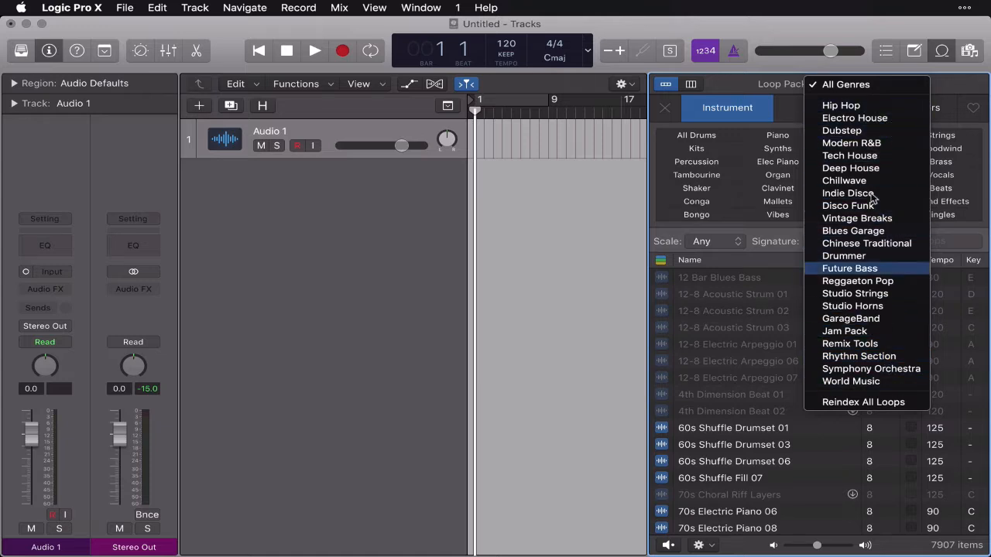
{"action": "left_click", "coordinate": [873, 109]}
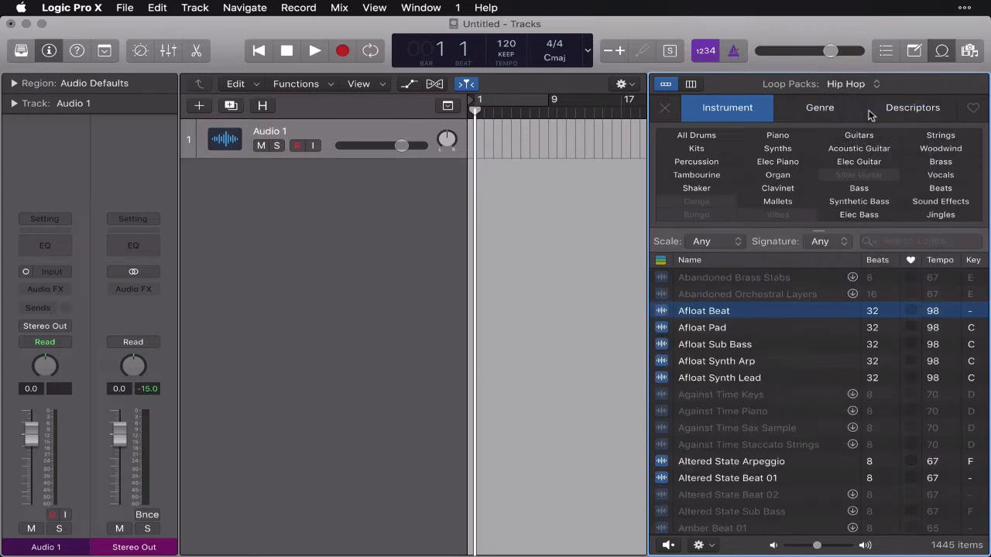
{"action": "scroll", "coordinate": [729, 297], "scroll_direction": "up", "scroll_amount": 2}
{"action": "left_click_drag", "start_coordinate": [509, 44], "coordinate": [509, 113]}
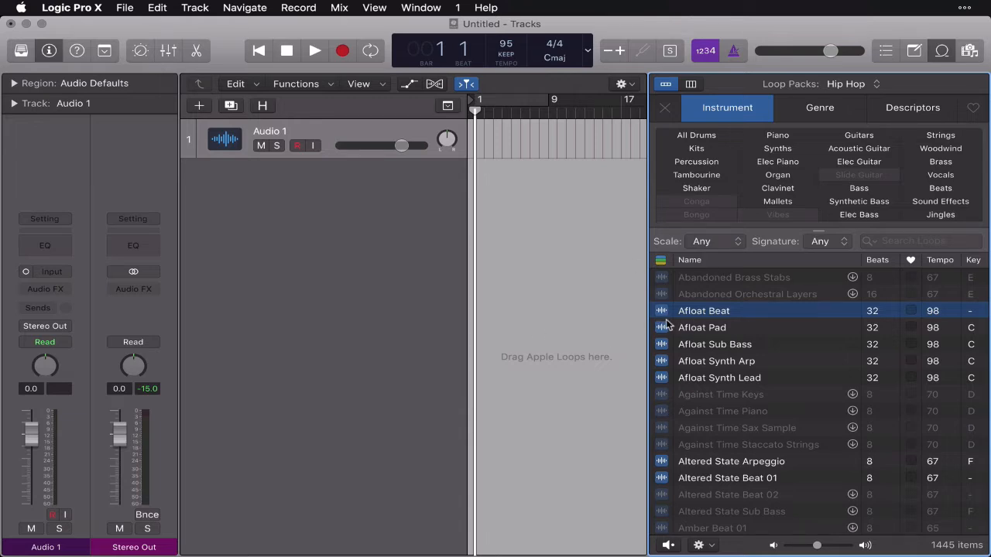
Audition the Afloat Synth Arp loop in the song key, and again with the preview key set to E.
{"action": "left_click", "coordinate": [662, 362]}
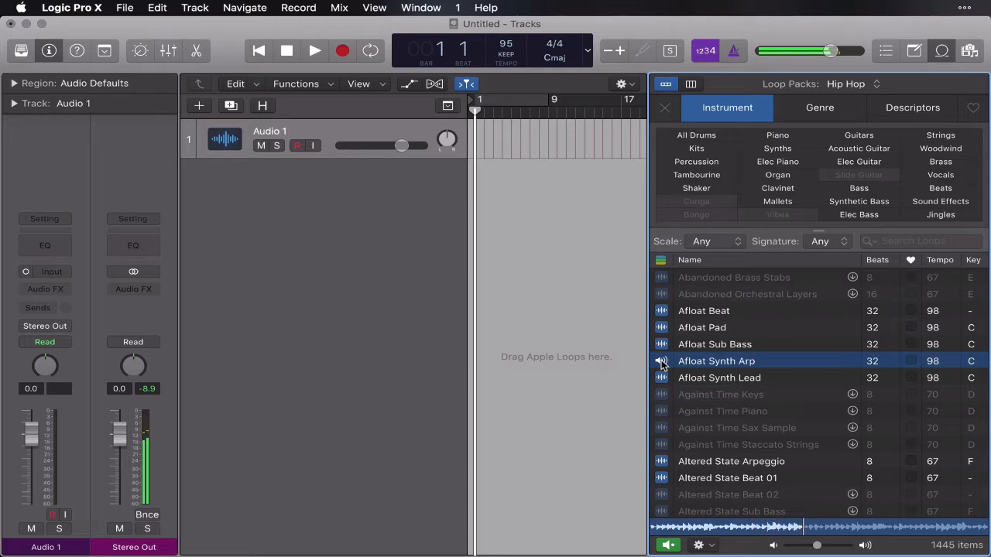
{"action": "left_click", "coordinate": [662, 364]}
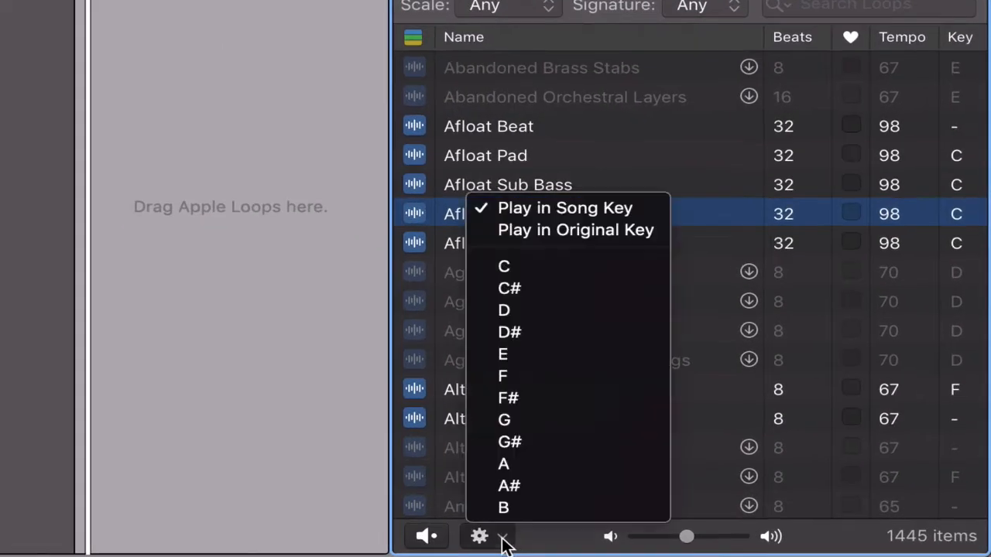
{"action": "left_click", "coordinate": [499, 537]}
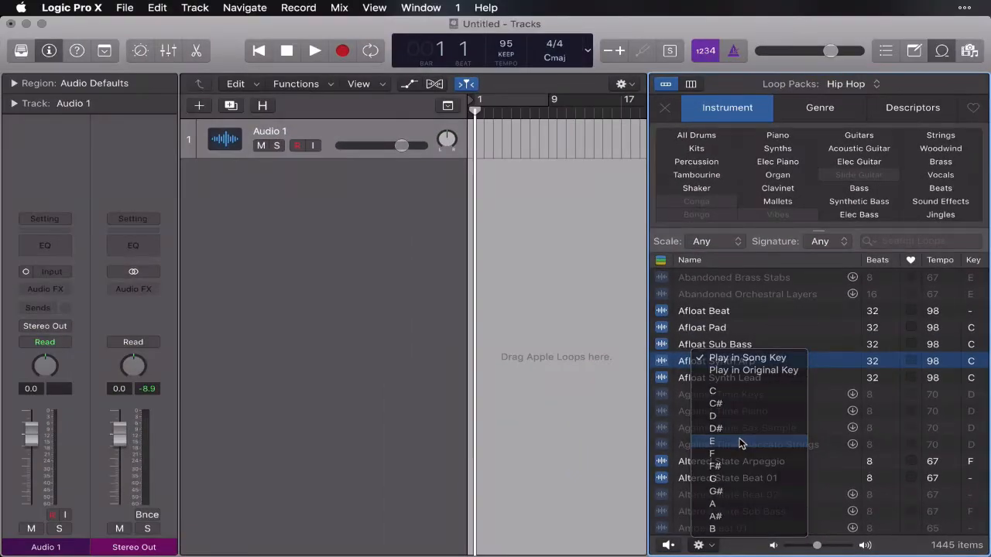
{"action": "left_click", "coordinate": [550, 352]}
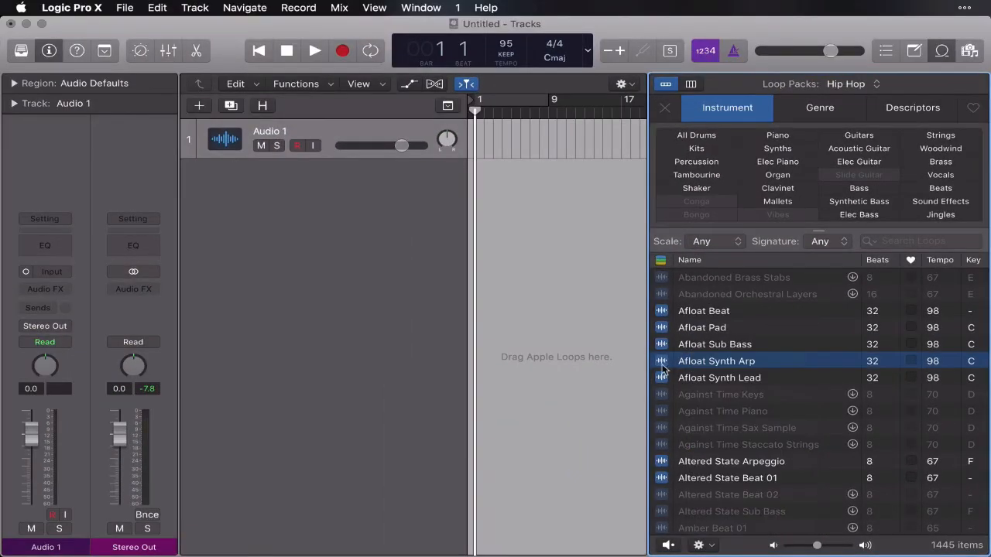
{"action": "left_click", "coordinate": [662, 363]}
Audition Afloat Synth Arp in G and B, and return the preview setting to Play in Song Key.
{"action": "left_click", "coordinate": [705, 546]}
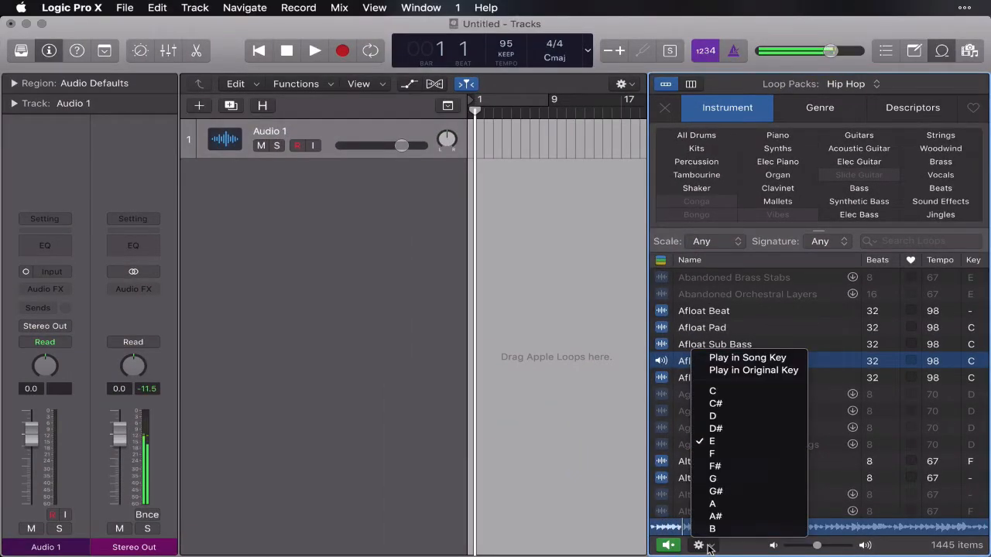
{"action": "left_click", "coordinate": [745, 483]}
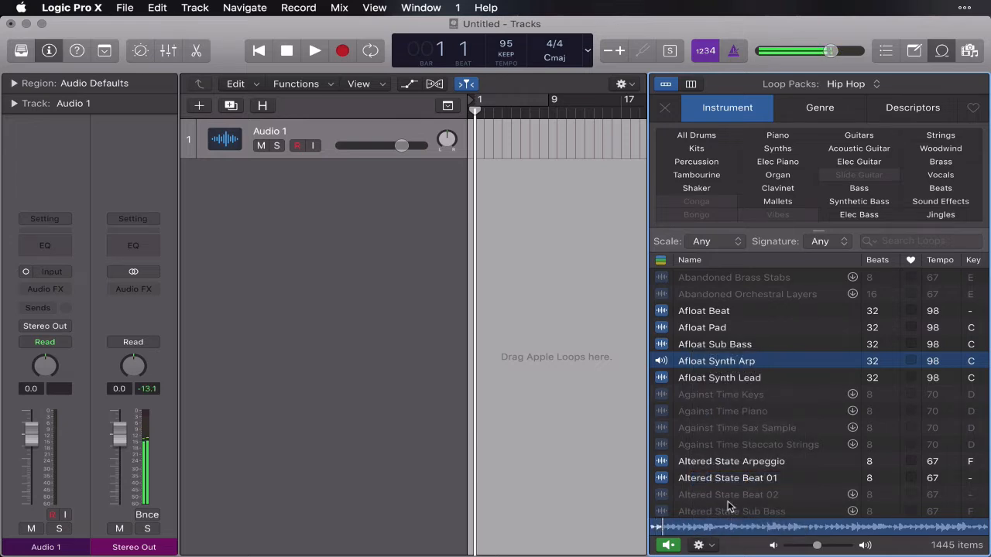
{"action": "left_click", "coordinate": [703, 546]}
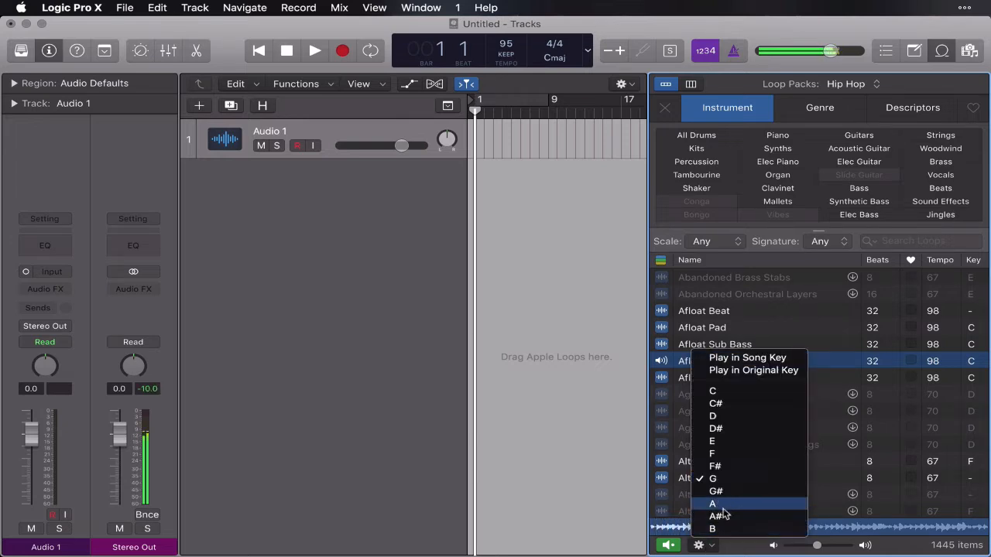
{"action": "left_click", "coordinate": [721, 529]}
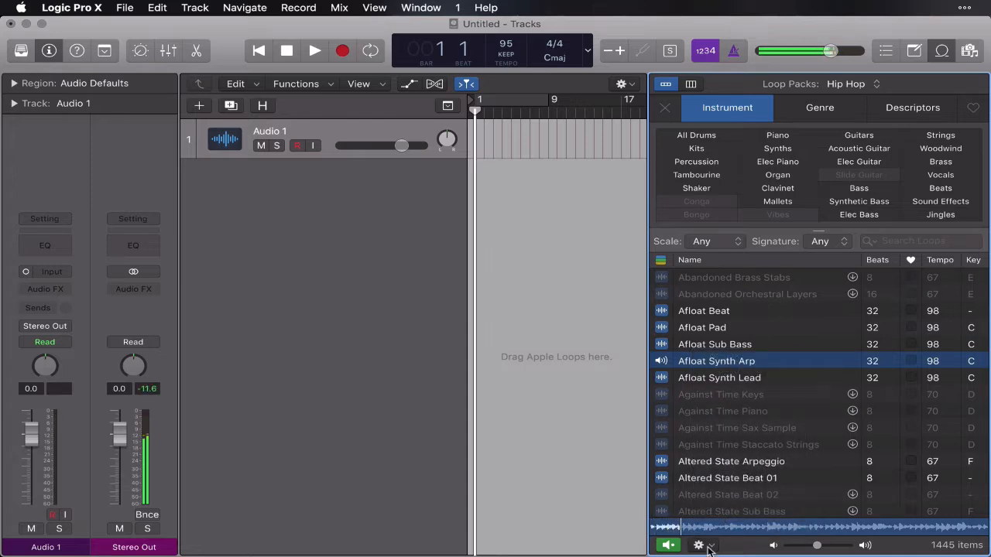
{"action": "left_click", "coordinate": [664, 362]}
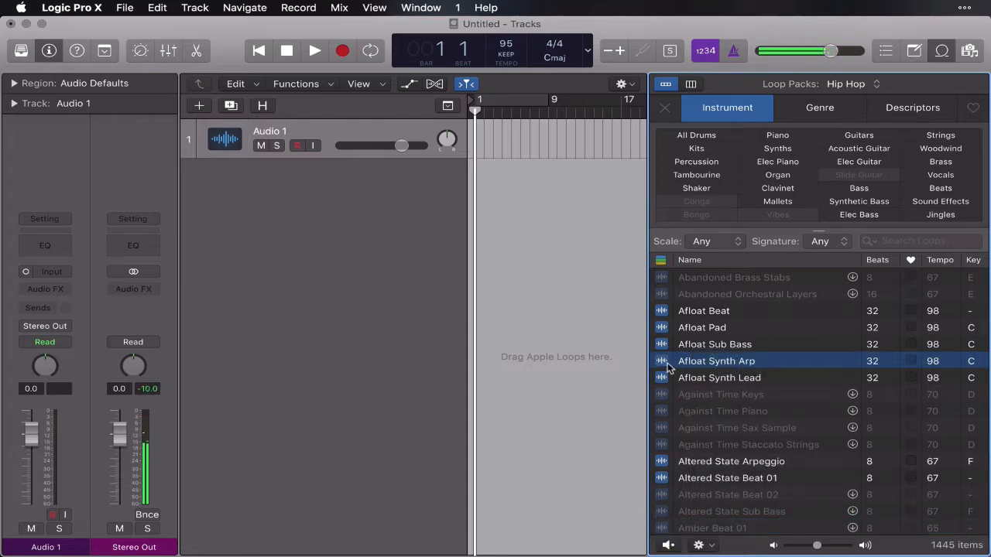
{"action": "left_click", "coordinate": [704, 544]}
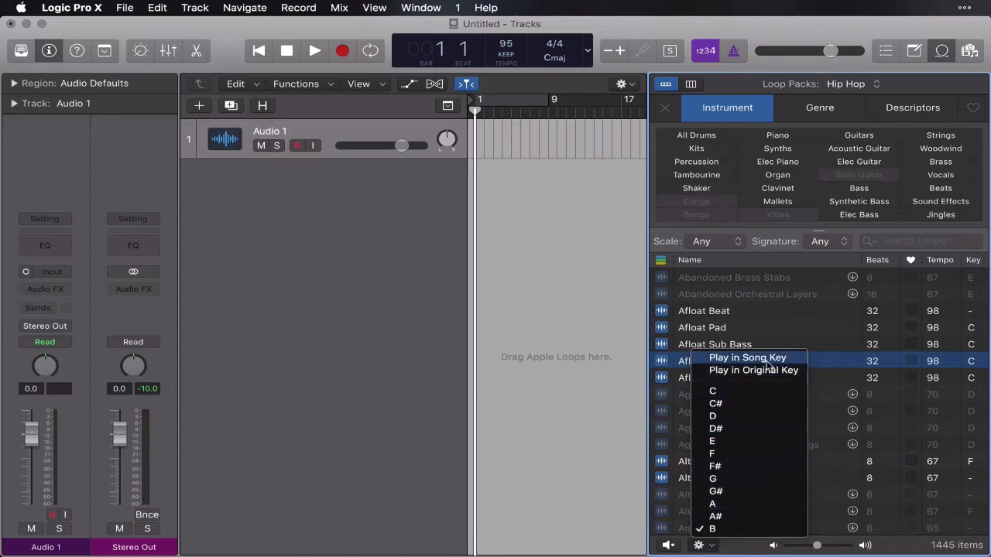
{"action": "left_click", "coordinate": [791, 360]}
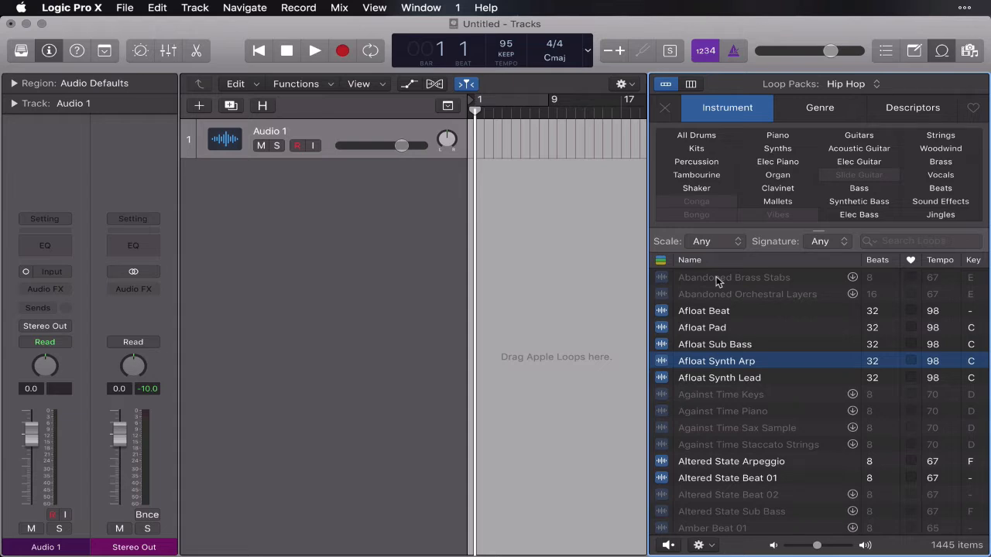
Filter the Hip Hop loops by the All Drums instrument category.
{"action": "left_click", "coordinate": [533, 177]}
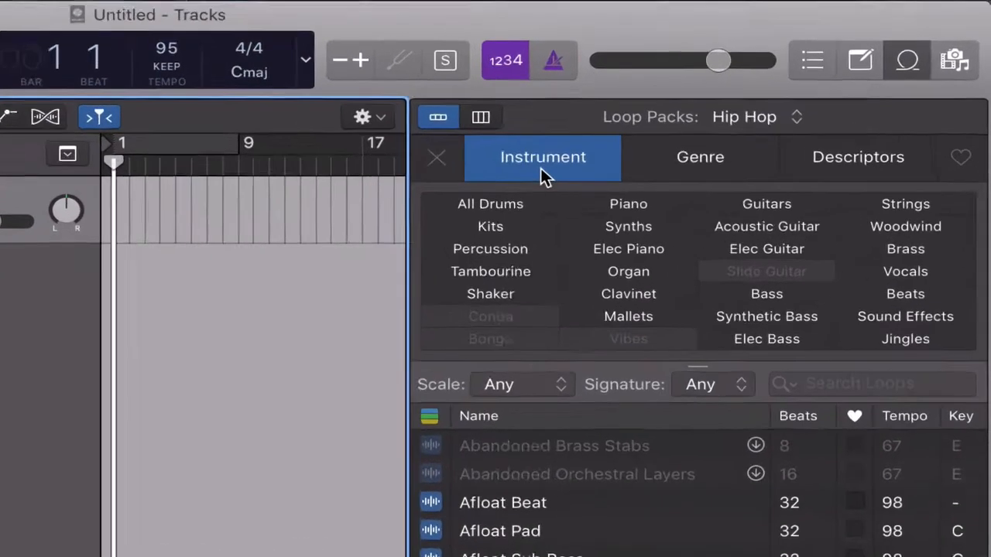
{"action": "left_click", "coordinate": [725, 115]}
{"action": "left_click", "coordinate": [527, 172]}
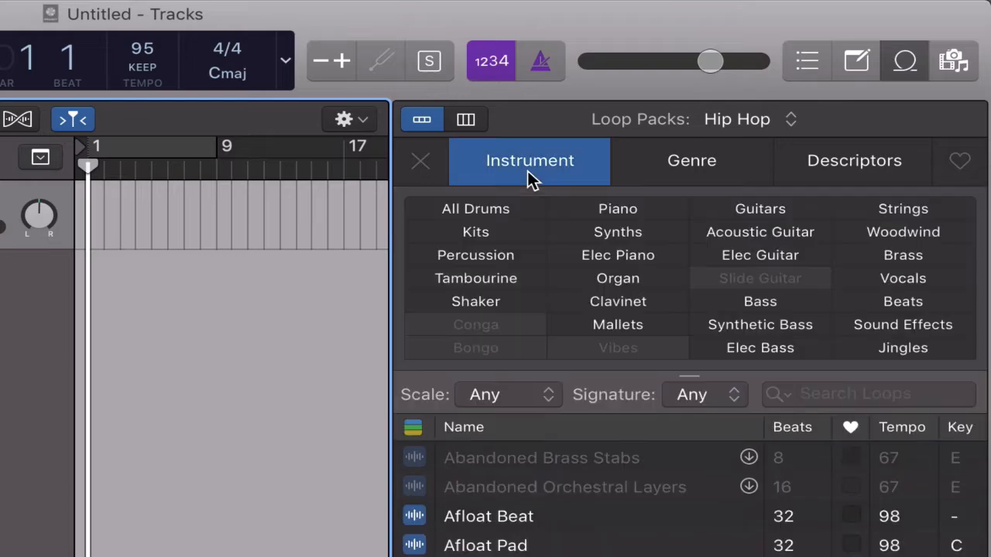
{"action": "left_click", "coordinate": [513, 214]}
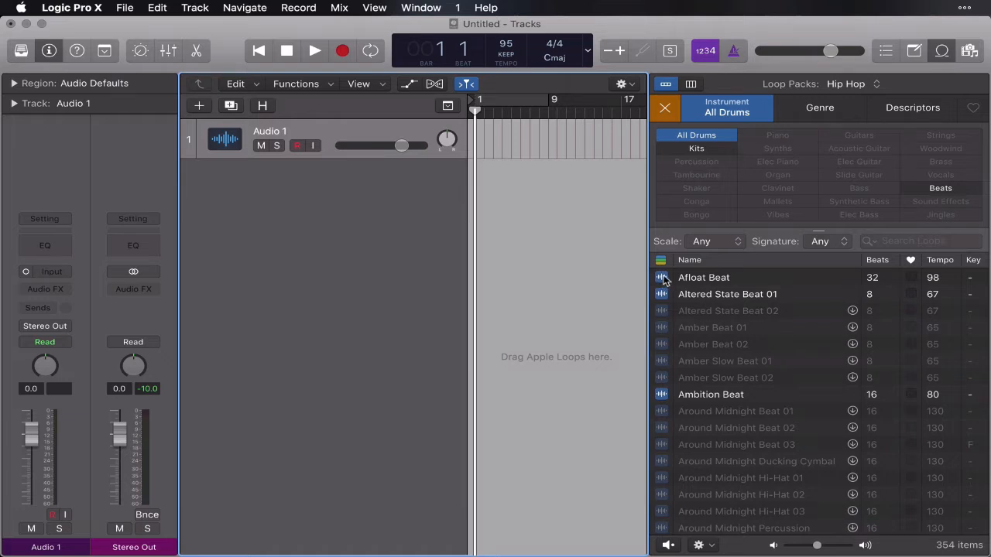
Audition drum loops from the filtered list, including Afloat Beat, Altered State Beat 01 and City Nights Beat.
{"action": "left_click", "coordinate": [662, 279]}
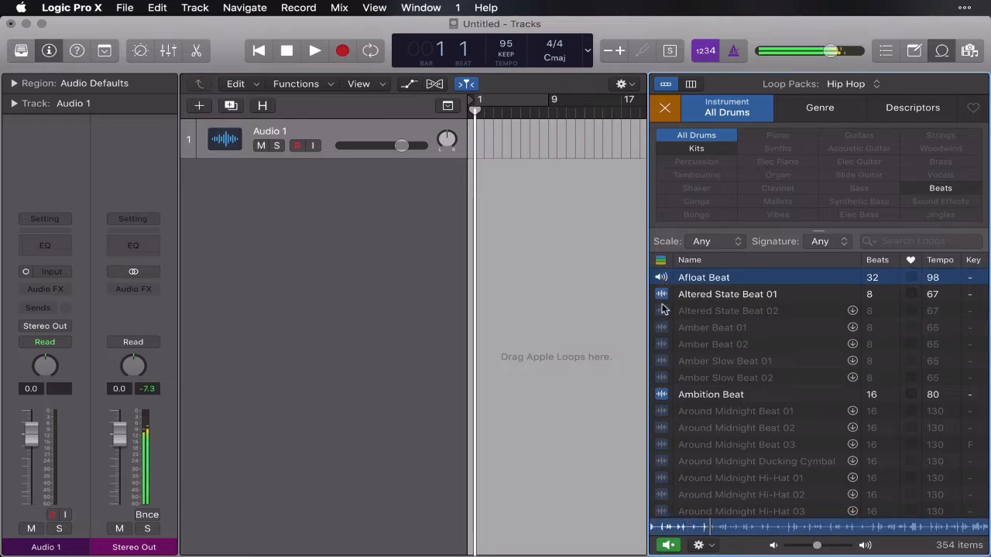
{"action": "left_click", "coordinate": [662, 295]}
{"action": "scroll", "coordinate": [678, 352], "scroll_direction": "down", "scroll_amount": 3}
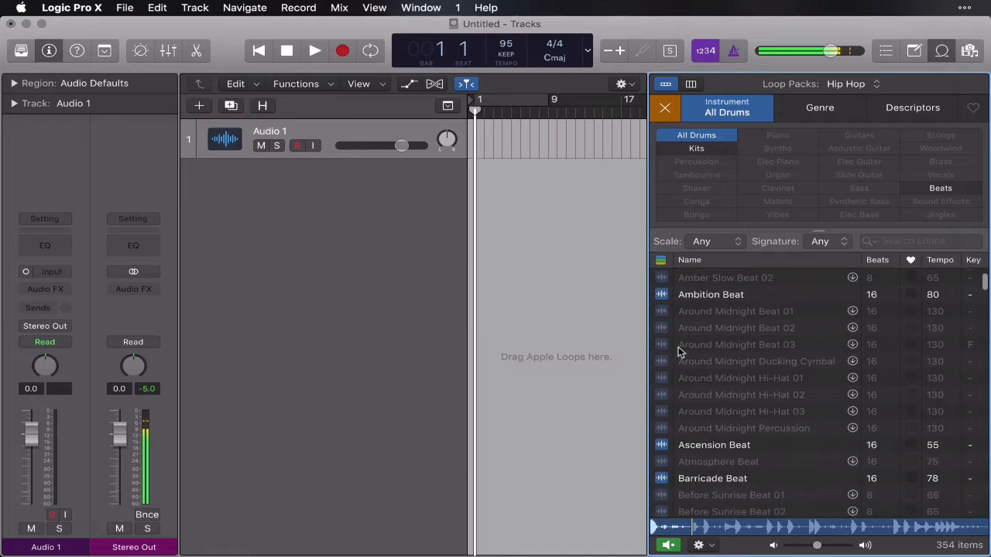
{"action": "scroll", "coordinate": [678, 352], "scroll_direction": "down", "scroll_amount": 15}
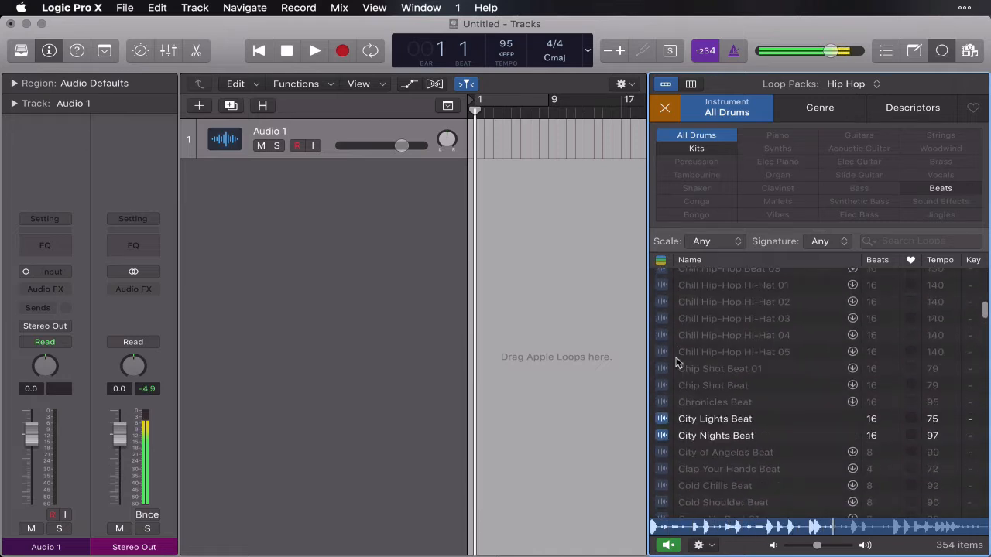
{"action": "left_click", "coordinate": [663, 435]}
{"action": "scroll", "coordinate": [662, 438], "scroll_direction": "down", "scroll_amount": 5}
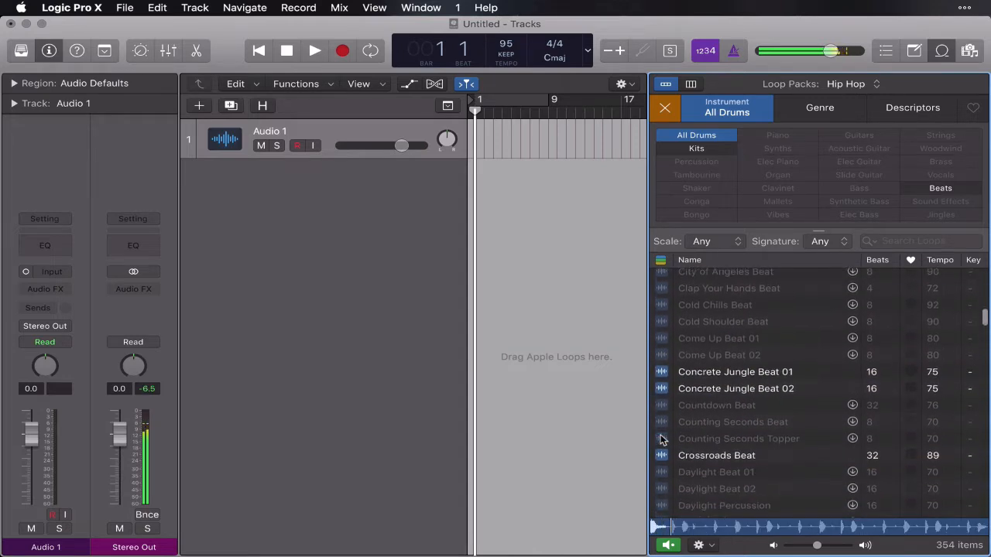
Preview Concrete Jungle Beat 01 and mark it as a favorite.
{"action": "left_click", "coordinate": [663, 371]}
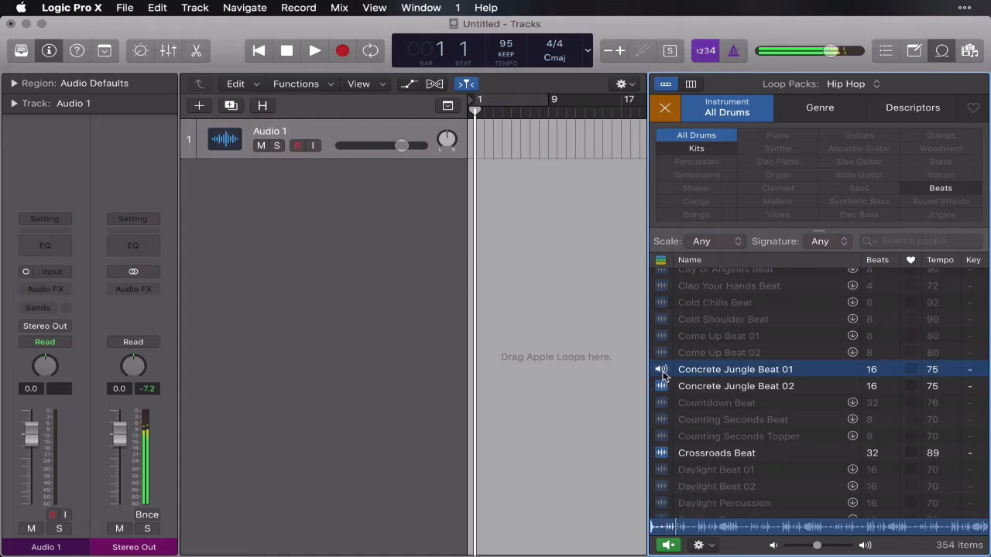
{"action": "left_click", "coordinate": [662, 370]}
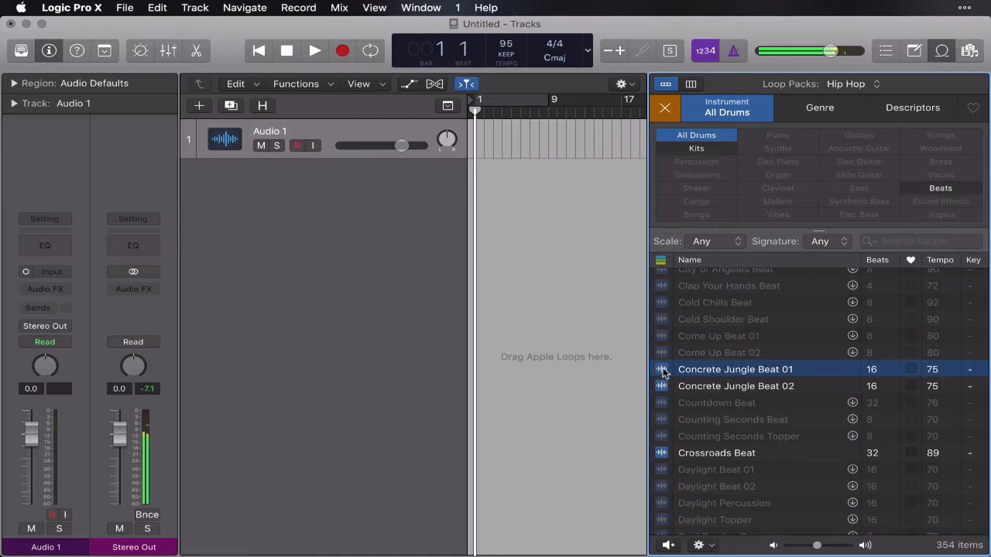
{"action": "left_click", "coordinate": [911, 369]}
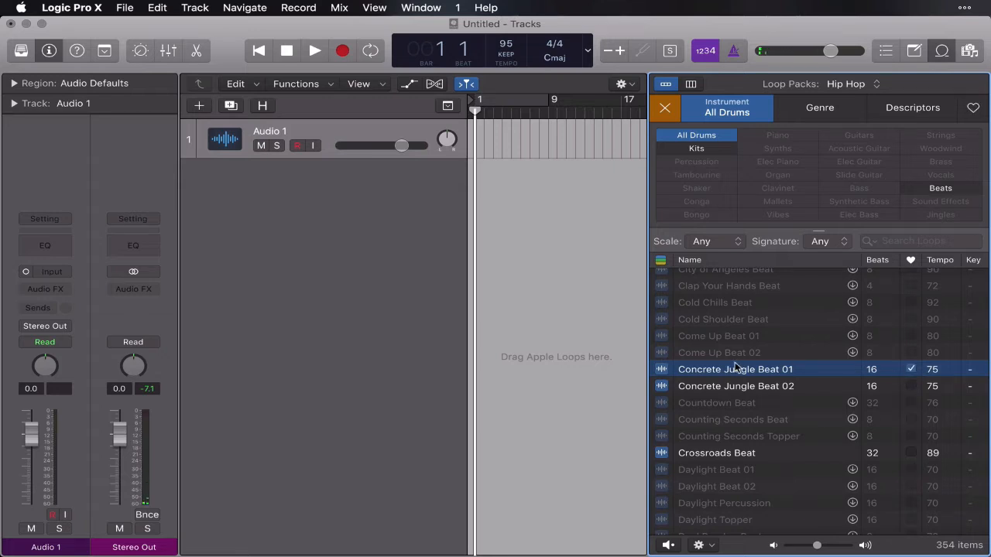
Audition further drum loops down the list, including Early Days Beat and Falling Rain Beat.
{"action": "scroll", "coordinate": [735, 369], "scroll_direction": "down", "scroll_amount": 4}
{"action": "left_click", "coordinate": [671, 381]}
{"action": "scroll", "coordinate": [751, 407], "scroll_direction": "down", "scroll_amount": 5}
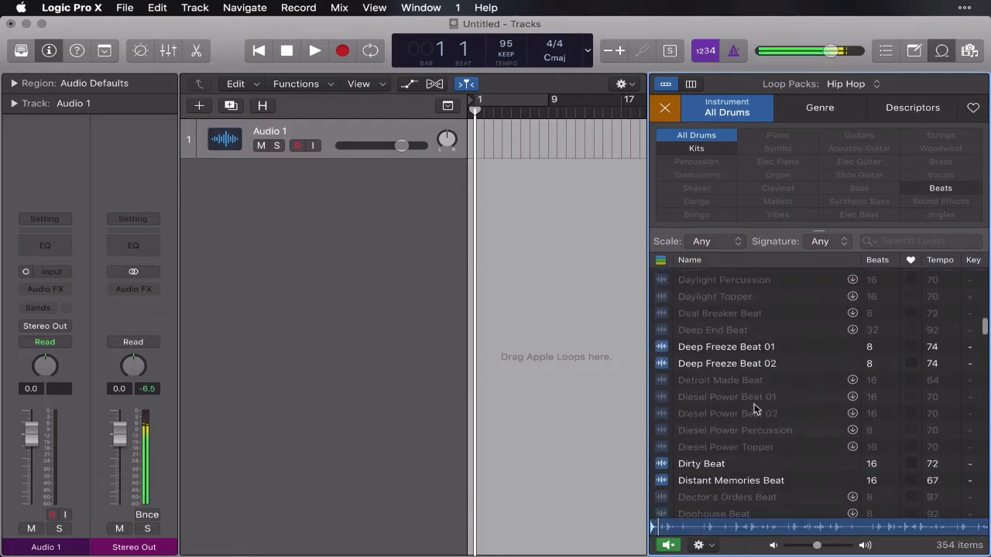
{"action": "scroll", "coordinate": [753, 407], "scroll_direction": "down", "scroll_amount": 4}
{"action": "scroll", "coordinate": [754, 408], "scroll_direction": "down", "scroll_amount": 3}
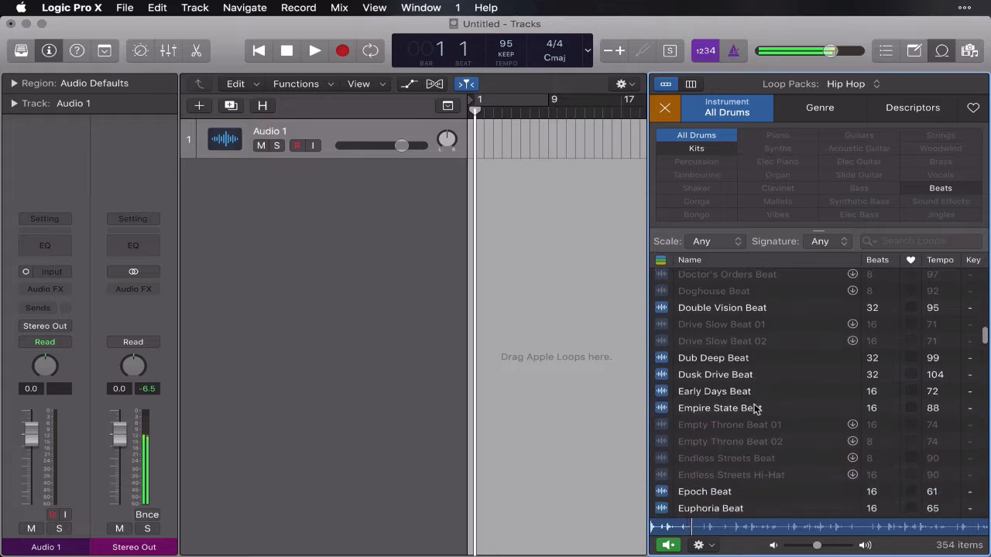
{"action": "left_click", "coordinate": [754, 407]}
{"action": "scroll", "coordinate": [754, 408], "scroll_direction": "down", "scroll_amount": 2}
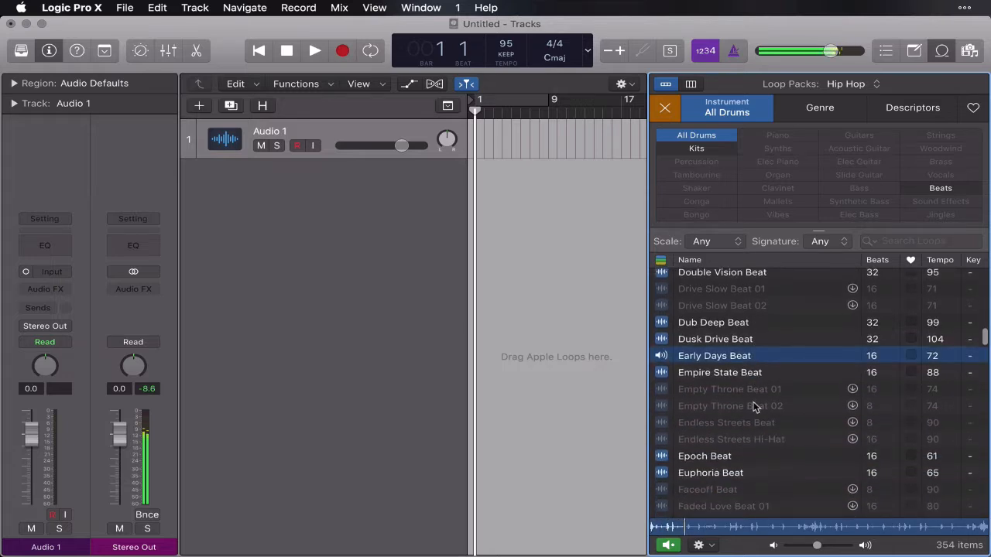
{"action": "scroll", "coordinate": [752, 407], "scroll_direction": "down", "scroll_amount": 4}
{"action": "left_click", "coordinate": [674, 471]}
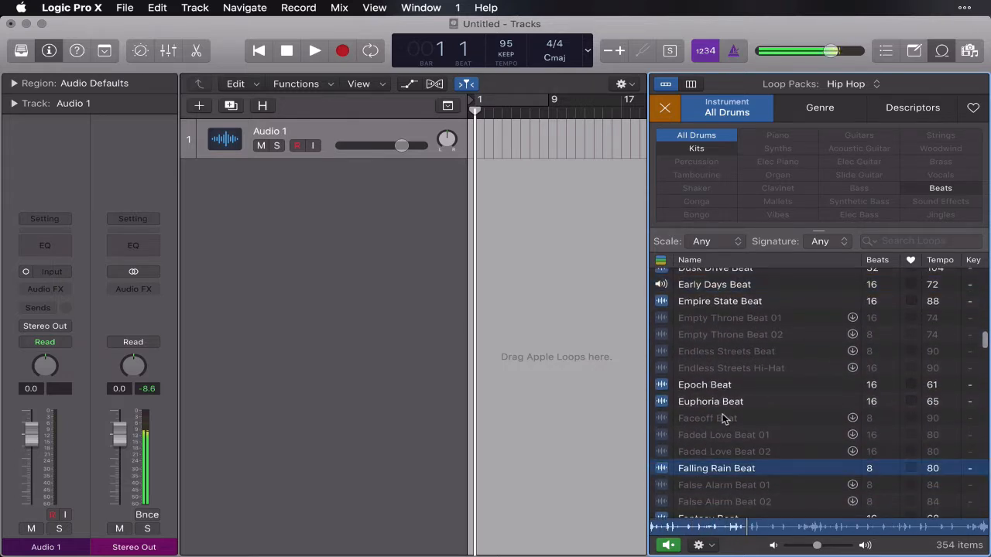
Find Hard Ground Beat in the drum loops, preview it and stop its playback.
{"action": "scroll", "coordinate": [720, 420], "scroll_direction": "down", "scroll_amount": 10}
{"action": "scroll", "coordinate": [720, 419], "scroll_direction": "down", "scroll_amount": 3}
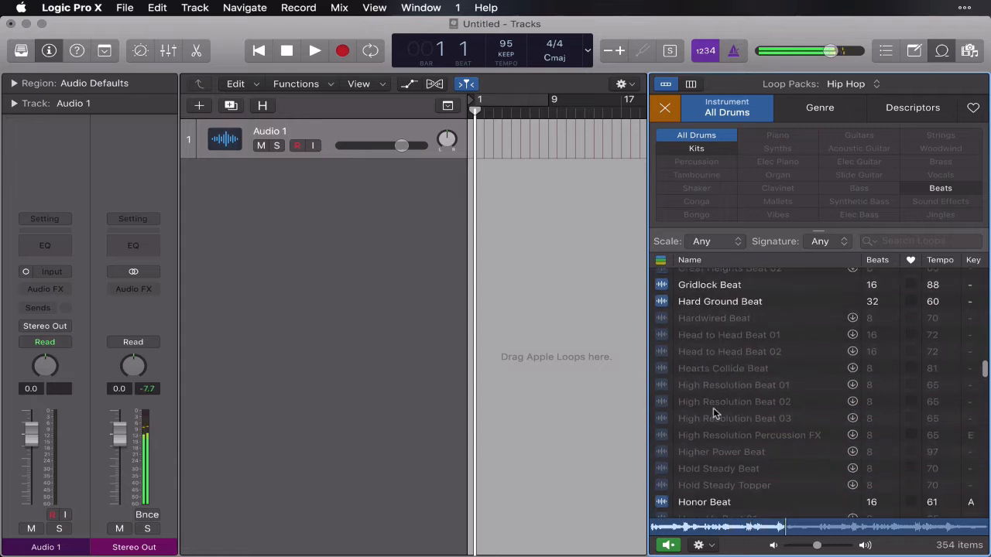
{"action": "left_click", "coordinate": [667, 306]}
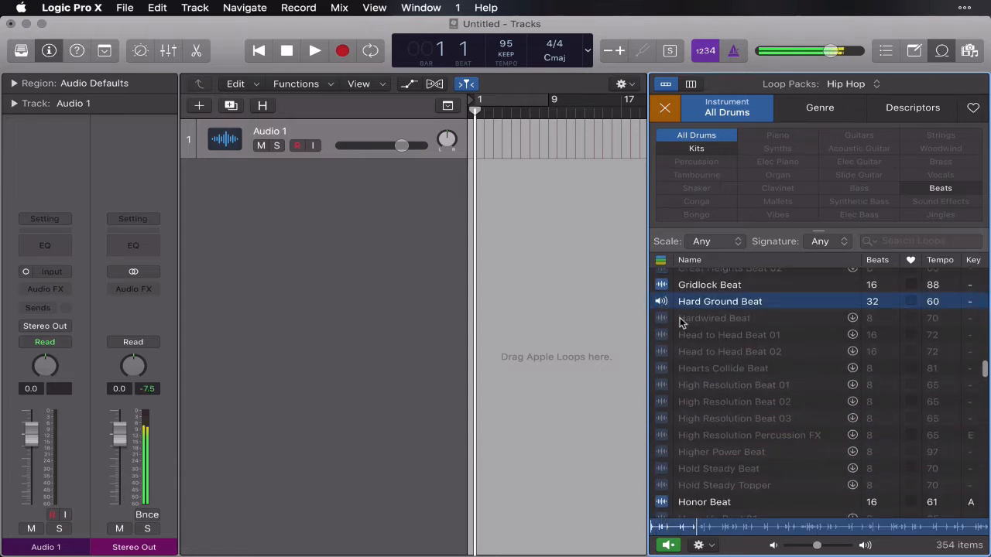
{"action": "left_click", "coordinate": [661, 304]}
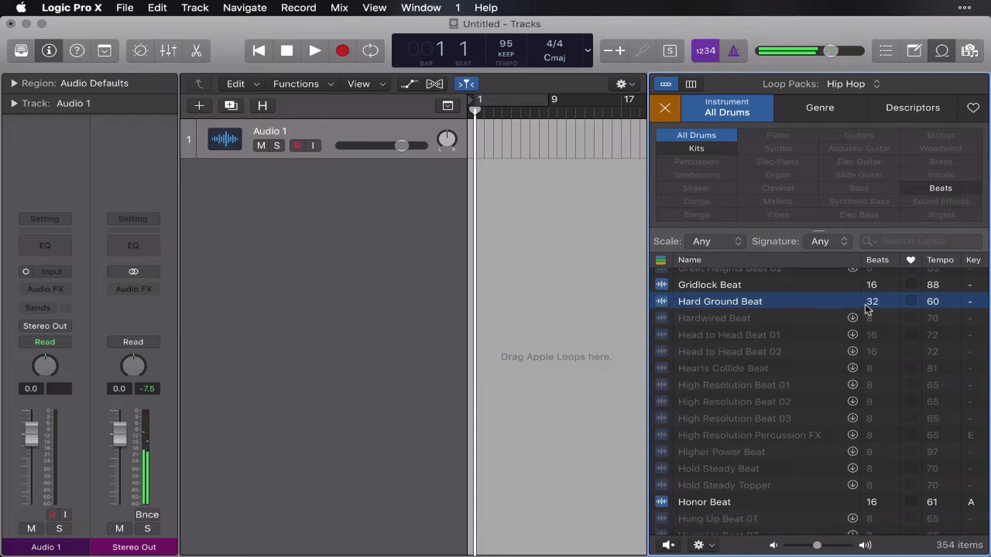
Mark Hard Ground Beat as a favorite and limit the loop list to favorites.
{"action": "left_click", "coordinate": [911, 302]}
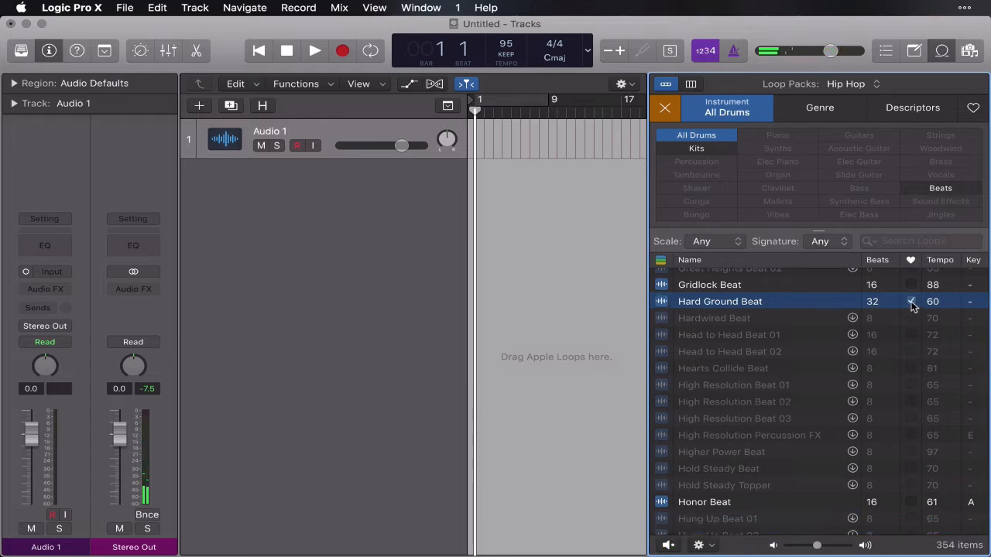
{"action": "left_click", "coordinate": [973, 108]}
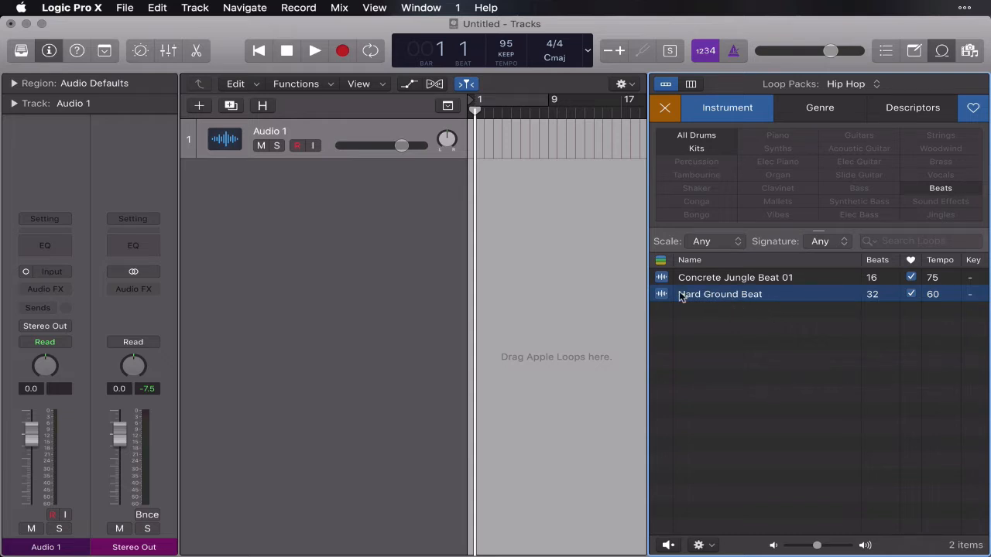
Place Hard Ground Beat at bar 1 without importing its tempo, and add Concrete Jungle Beat 01 at bar 5 on a new track.
{"action": "left_click_drag", "start_coordinate": [680, 297], "coordinate": [473, 130]}
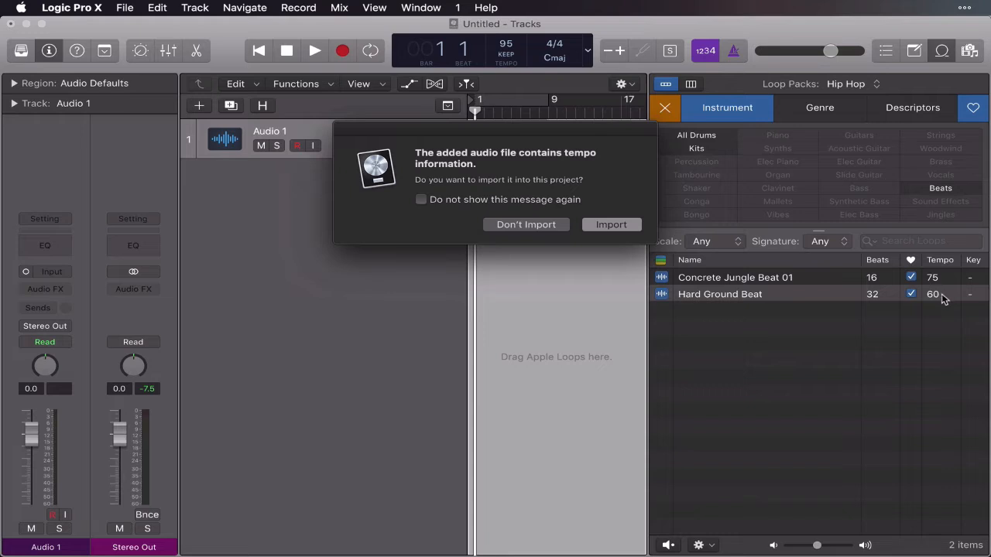
{"action": "left_click", "coordinate": [524, 225]}
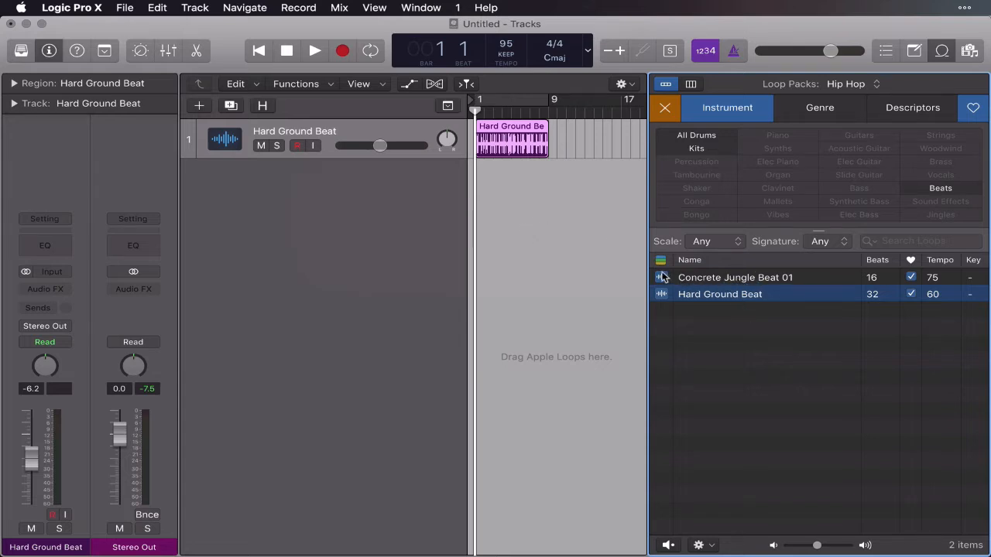
{"action": "left_click_drag", "start_coordinate": [662, 278], "coordinate": [507, 190]}
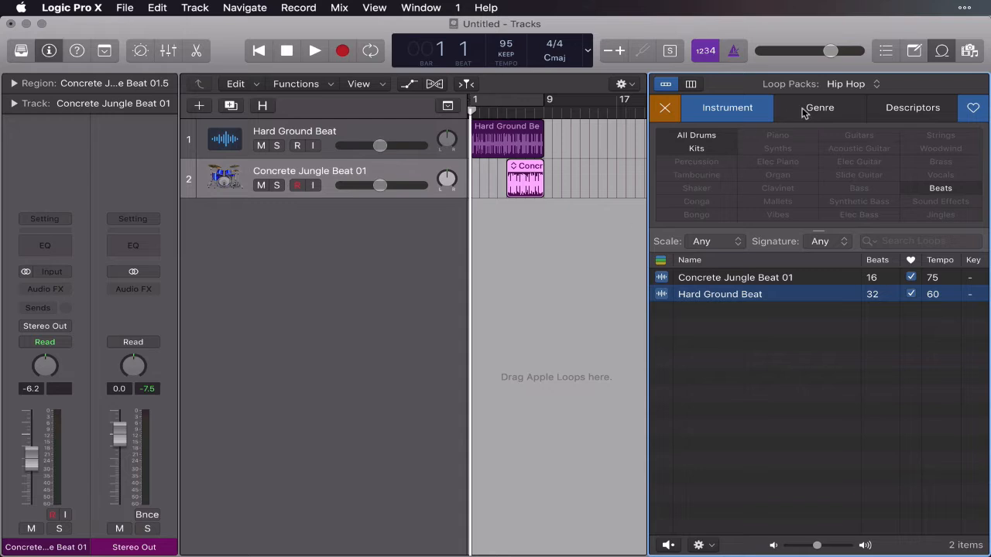
Hide the Loop Browser and play both drum loops up to bar 9, stopping playback there.
{"action": "left_click", "coordinate": [943, 52]}
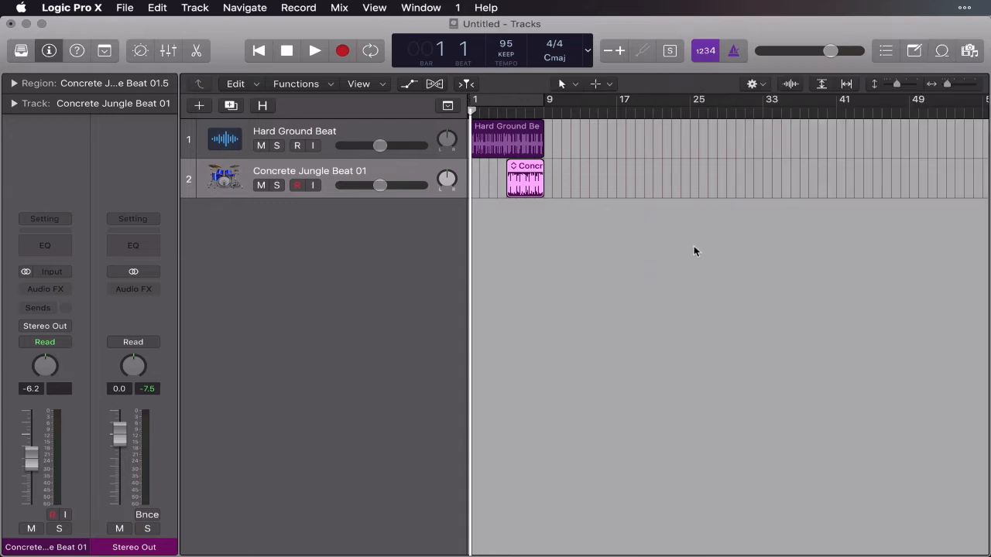
{"action": "left_click", "coordinate": [316, 52]}
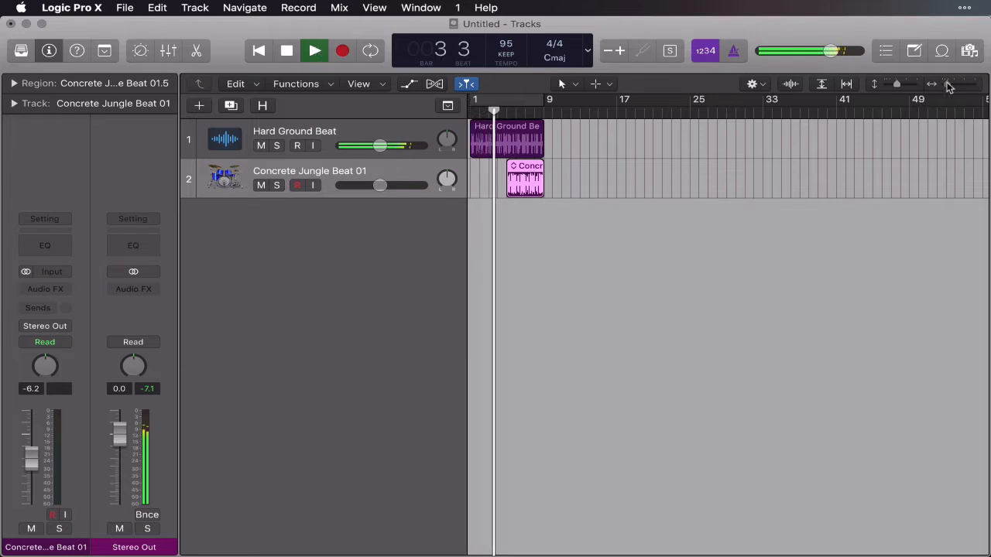
{"action": "left_click_drag", "start_coordinate": [950, 84], "coordinate": [955, 86]}
{"action": "scroll", "coordinate": [703, 358], "scroll_direction": "left", "scroll_amount": 3}
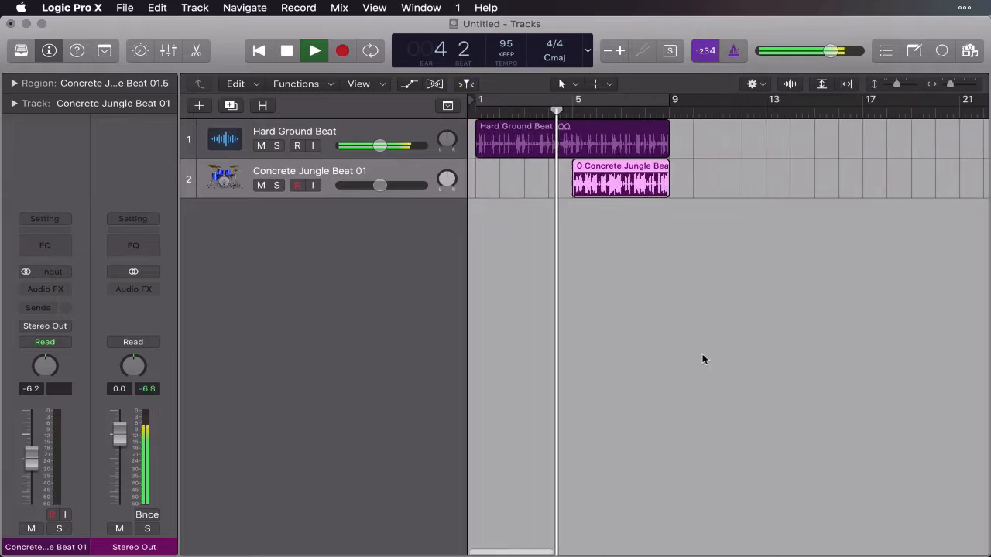
{"action": "left_click", "coordinate": [703, 359]}
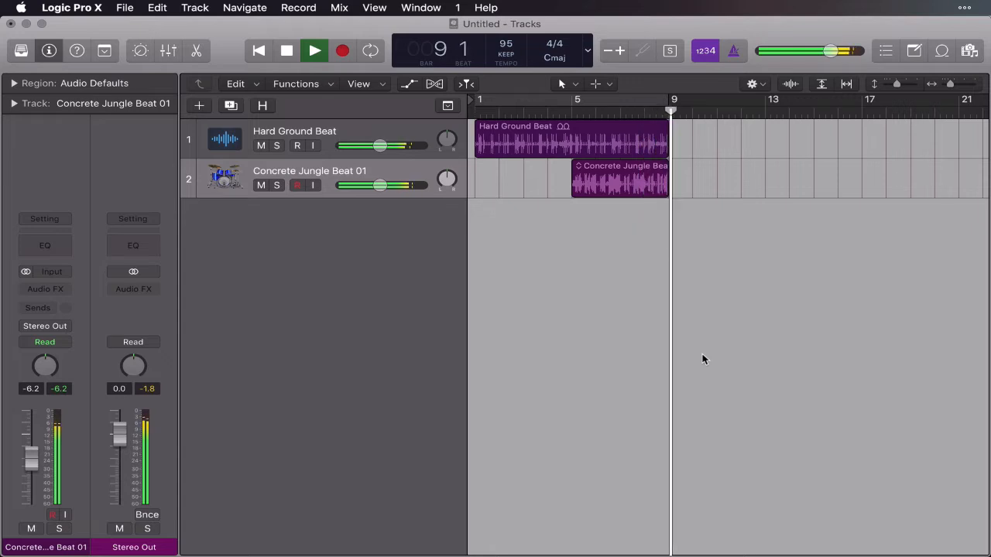
{"action": "key", "text": "space"}
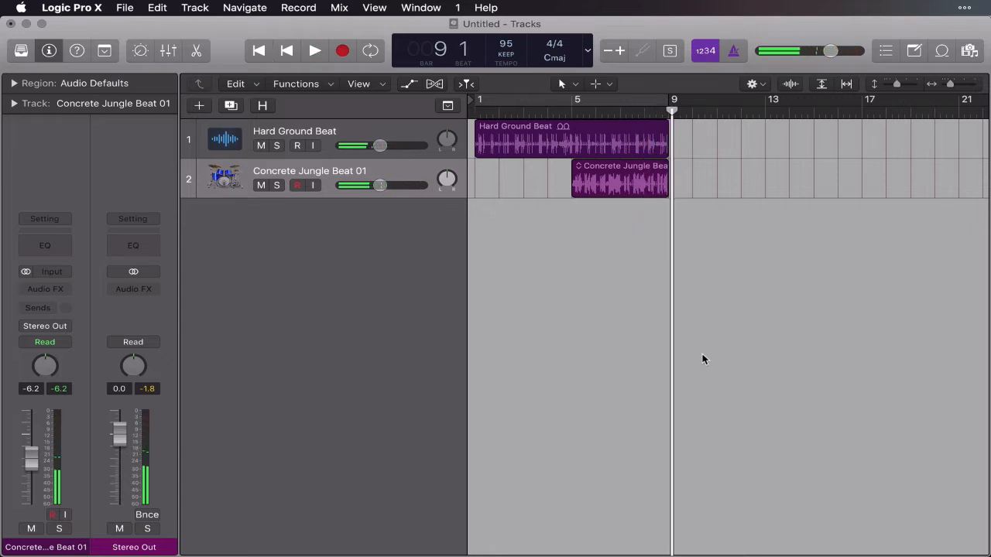
Shorten the Concrete Jungle Beat 01 region to two bars, ending at bar 7.
{"action": "left_click", "coordinate": [625, 193]}
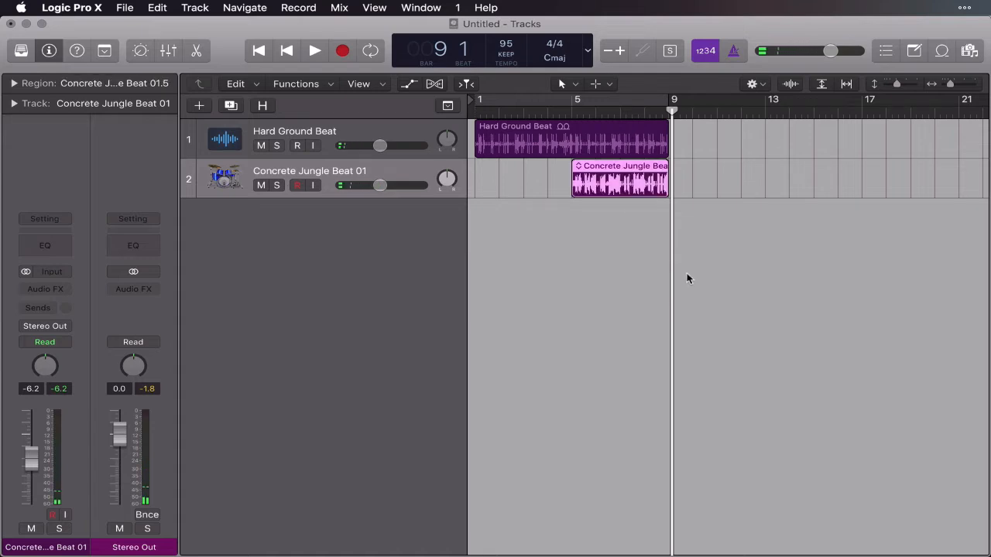
{"action": "left_click", "coordinate": [949, 85]}
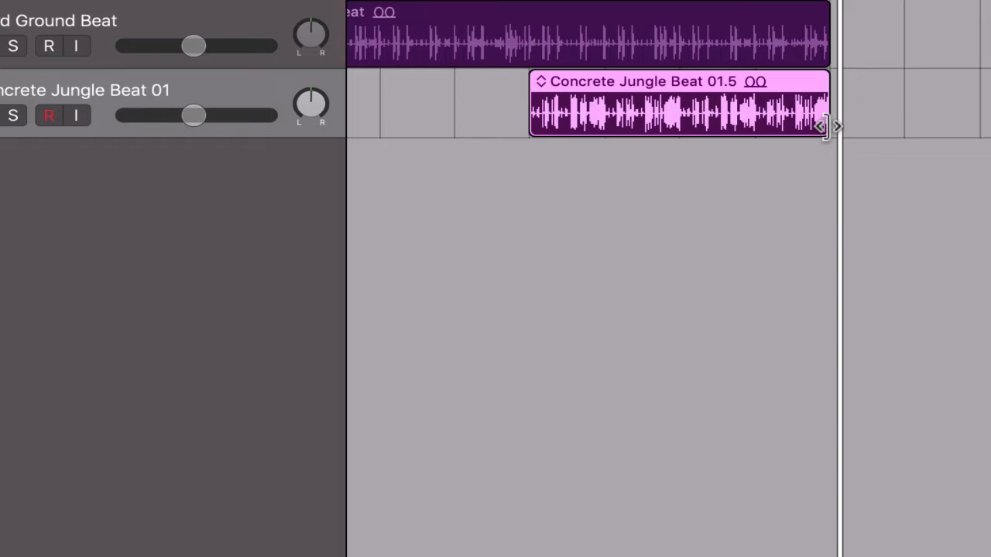
{"action": "left_click_drag", "start_coordinate": [823, 126], "coordinate": [824, 126]}
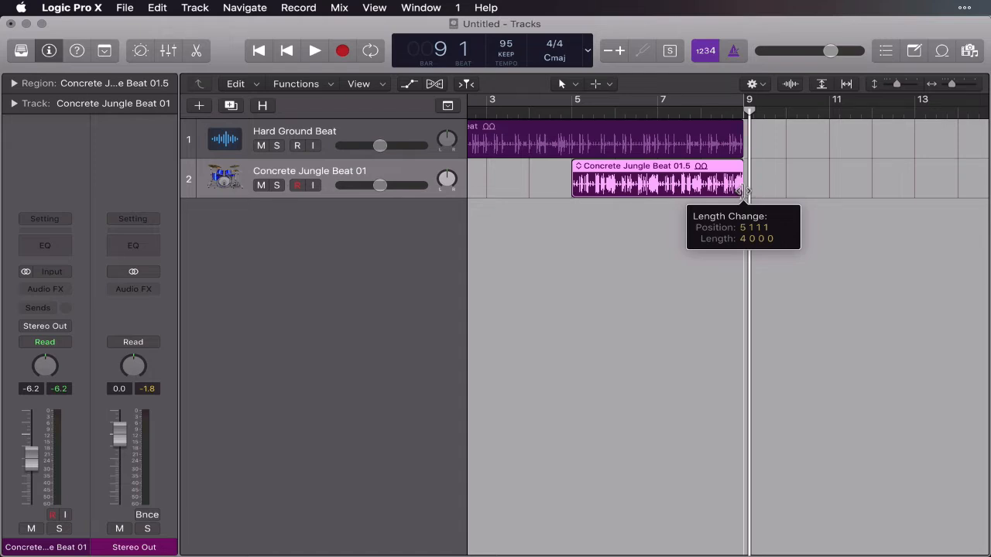
{"action": "left_click_drag", "start_coordinate": [743, 190], "coordinate": [657, 184]}
{"action": "left_click", "coordinate": [593, 212]}
Move the shortened Concrete Jungle Beat 01 region so it starts at bar 7.
{"action": "left_click", "coordinate": [600, 173]}
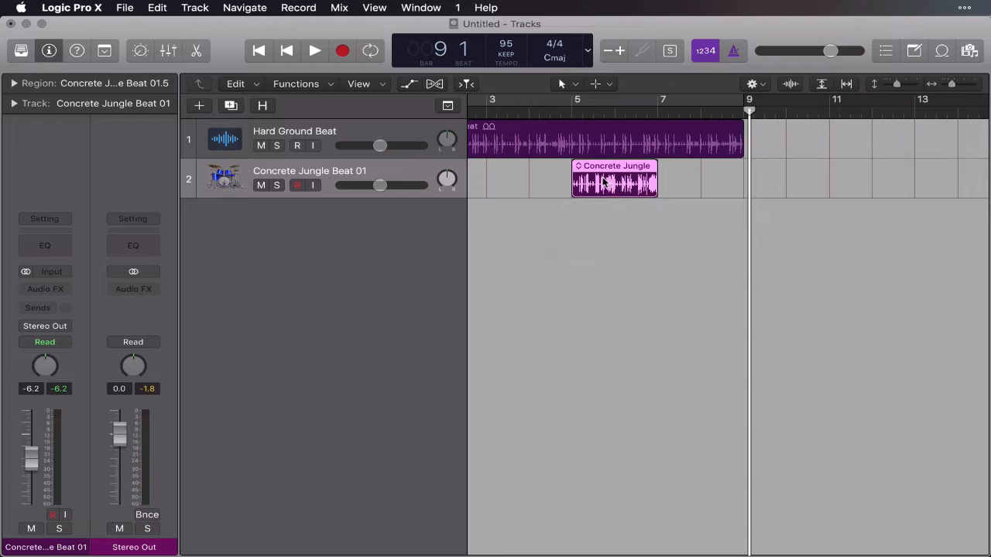
{"action": "left_click_drag", "start_coordinate": [605, 182], "coordinate": [690, 183]}
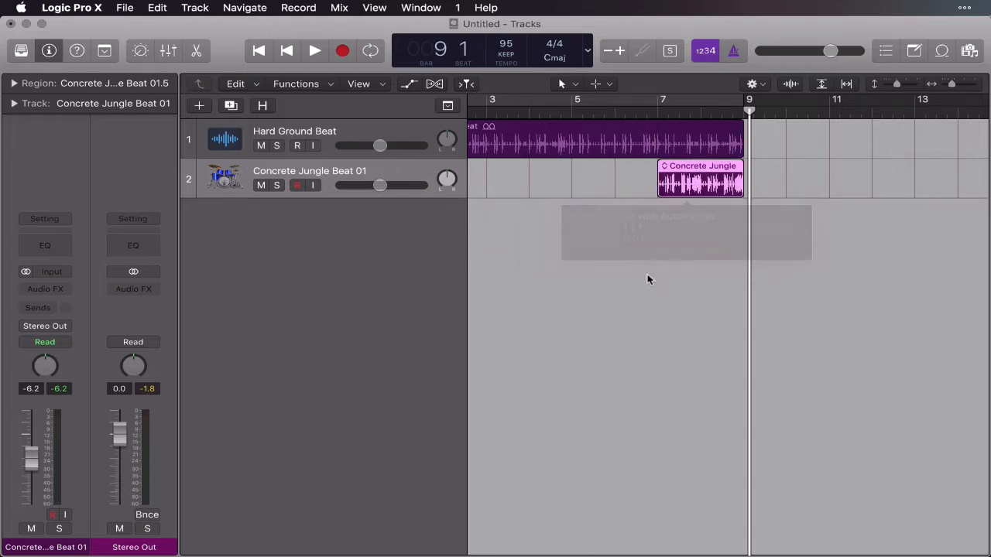
{"action": "left_click", "coordinate": [649, 280]}
{"action": "left_click", "coordinate": [723, 181]}
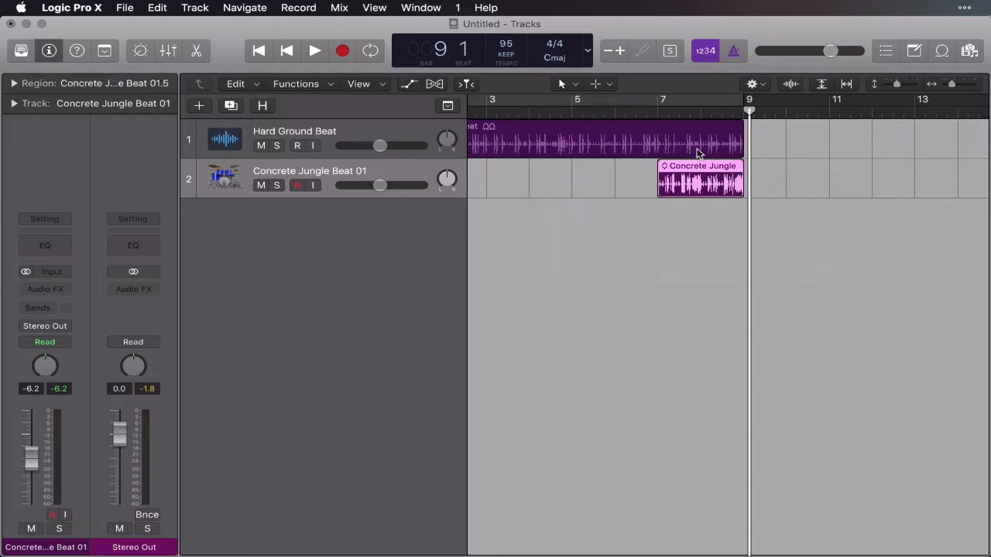
Return the playhead to bar 1 and turn on Cycle mode for bars 1 to 9.
{"action": "left_click_drag", "start_coordinate": [663, 108], "coordinate": [471, 108]}
{"action": "left_click", "coordinate": [649, 264]}
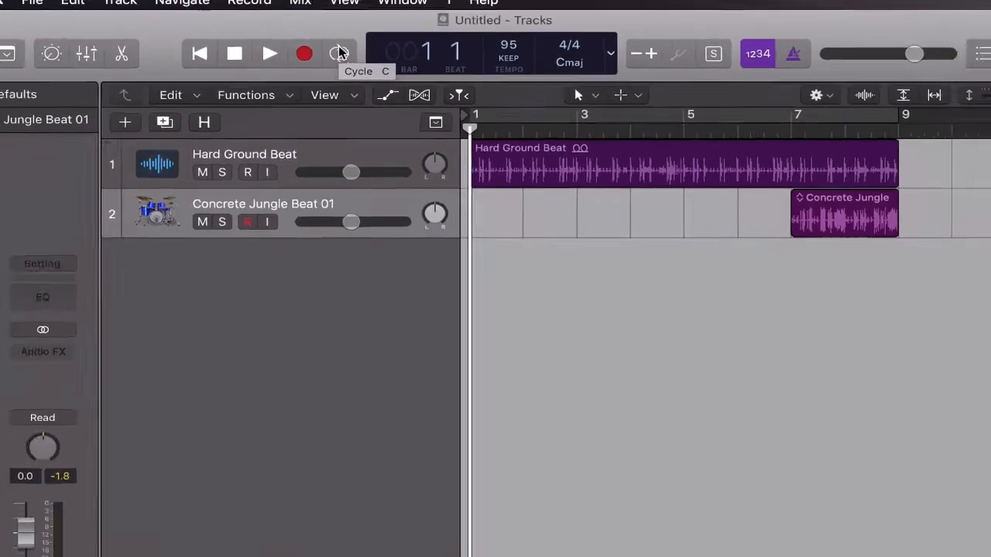
{"action": "left_click", "coordinate": [277, 59]}
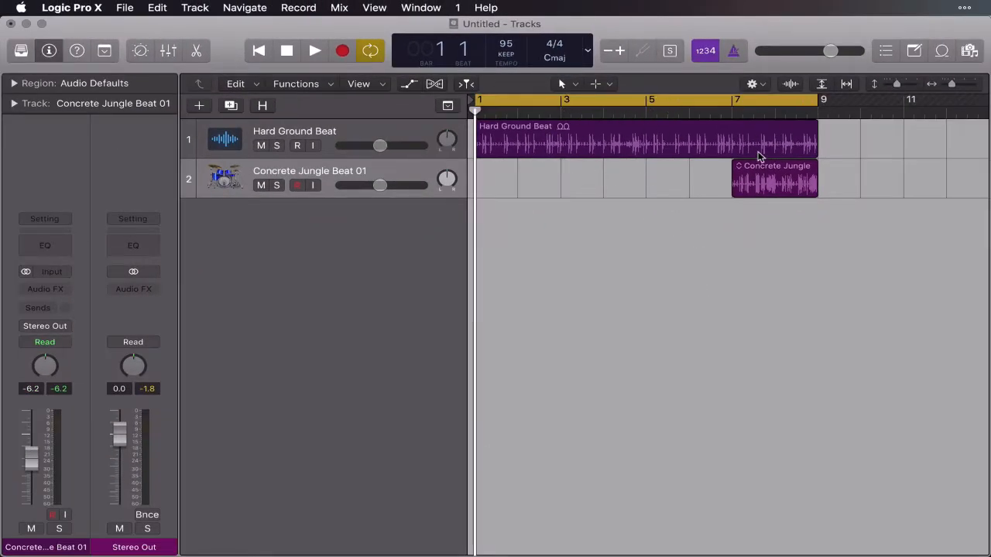
Reopen the Loop Browser and turn off the favorites filter to list all Hip Hop loops.
{"action": "left_click_drag", "start_coordinate": [949, 85], "coordinate": [940, 85]}
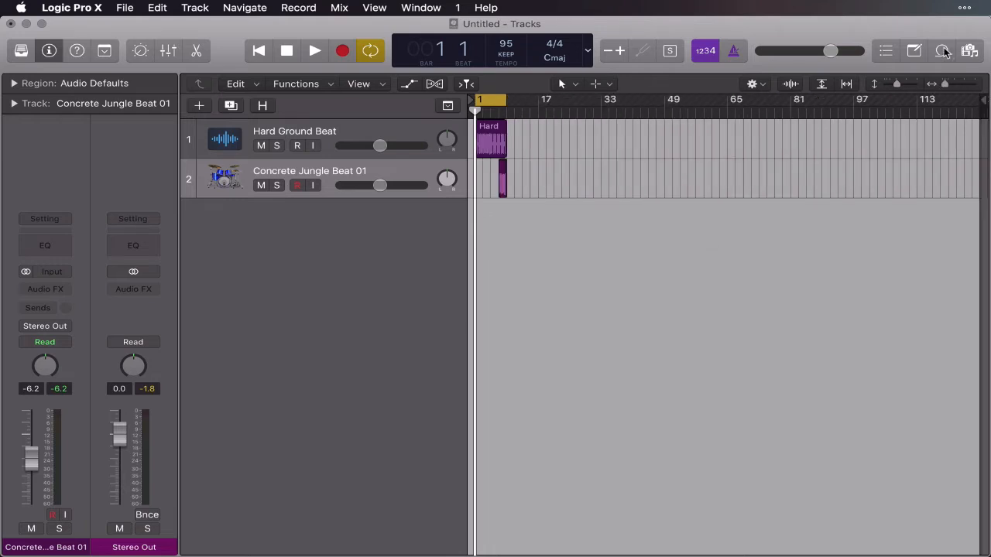
{"action": "left_click", "coordinate": [941, 51]}
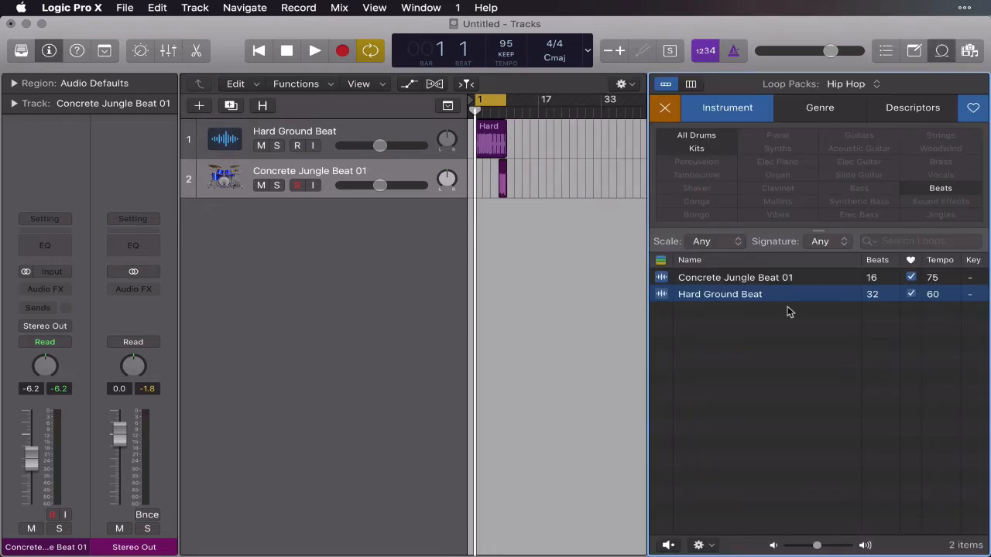
{"action": "left_click", "coordinate": [975, 110]}
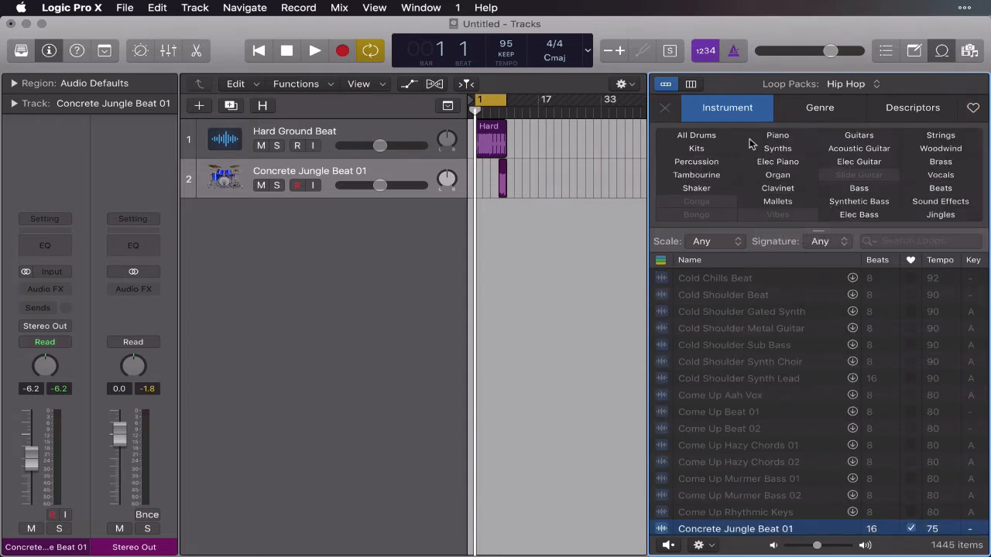
{"action": "scroll", "coordinate": [782, 392], "scroll_direction": "up", "scroll_amount": 2}
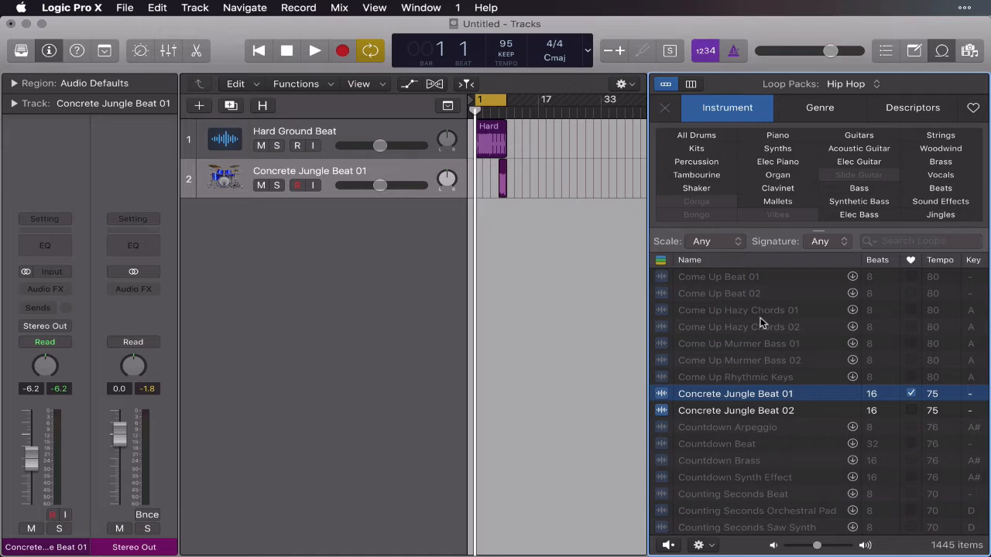
Play the cycled drums and audition Crossroads Synth 02 and Distant Memories Piano against them.
{"action": "left_click", "coordinate": [315, 51]}
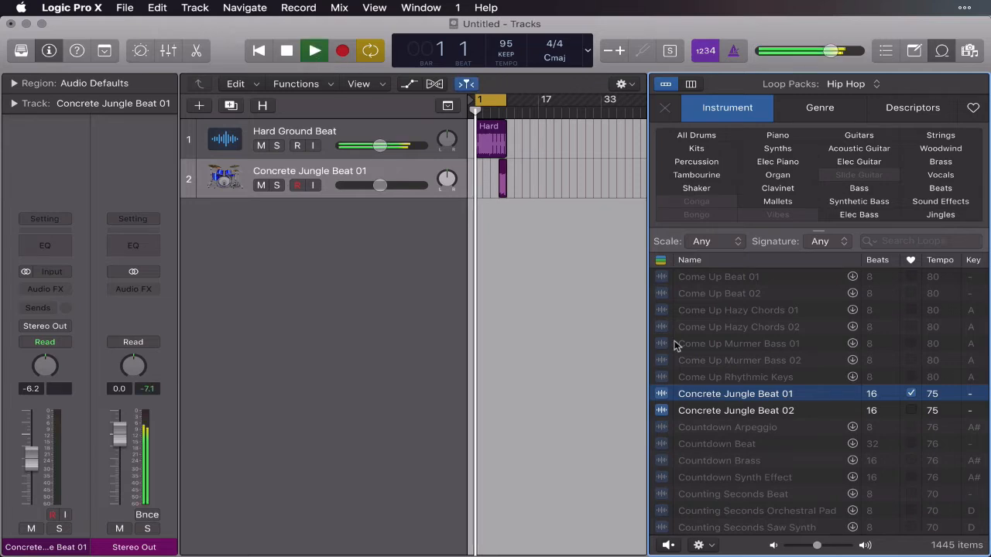
{"action": "scroll", "coordinate": [761, 397], "scroll_direction": "down", "scroll_amount": 5}
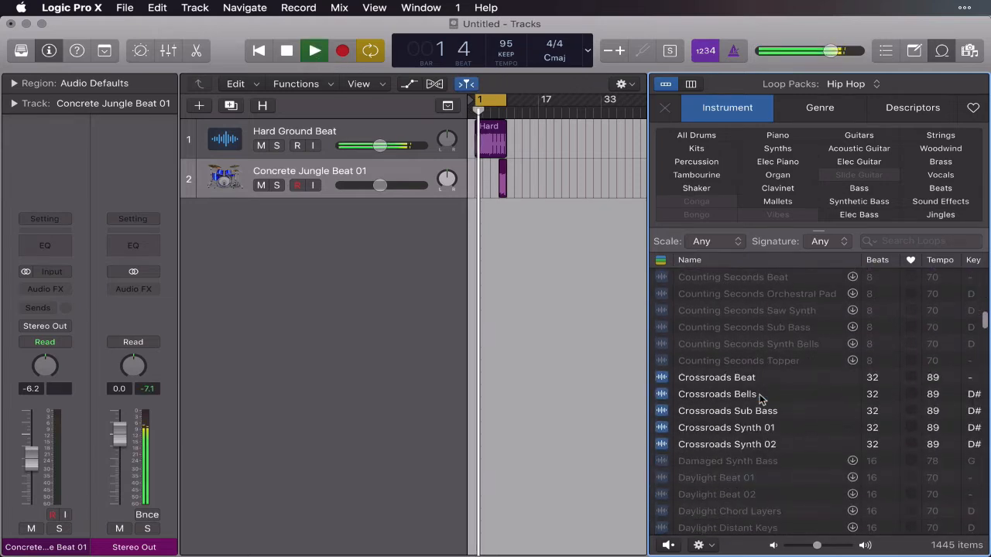
{"action": "scroll", "coordinate": [761, 397], "scroll_direction": "down", "scroll_amount": 5}
{"action": "left_click", "coordinate": [676, 331]}
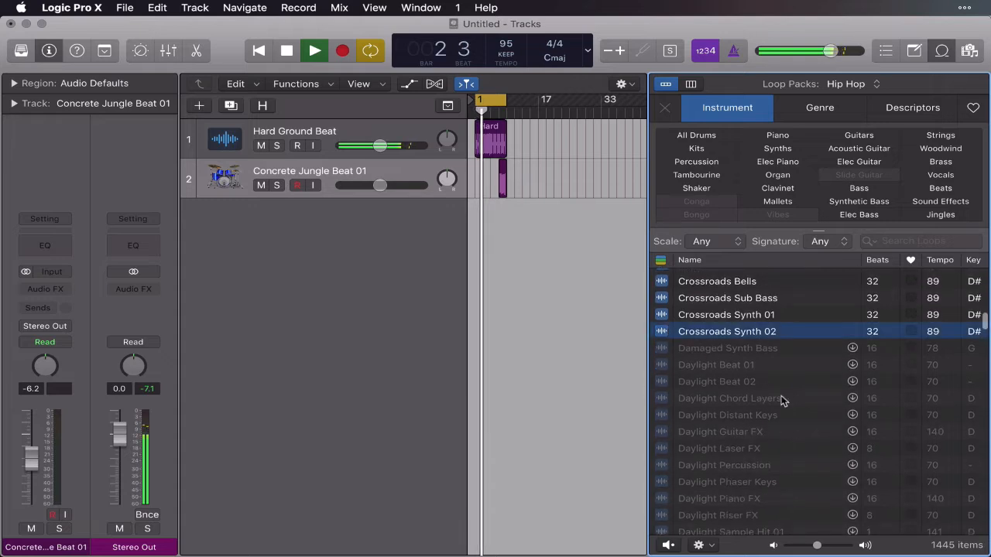
{"action": "scroll", "coordinate": [783, 399], "scroll_direction": "down", "scroll_amount": 9}
{"action": "scroll", "coordinate": [783, 401], "scroll_direction": "down", "scroll_amount": 12}
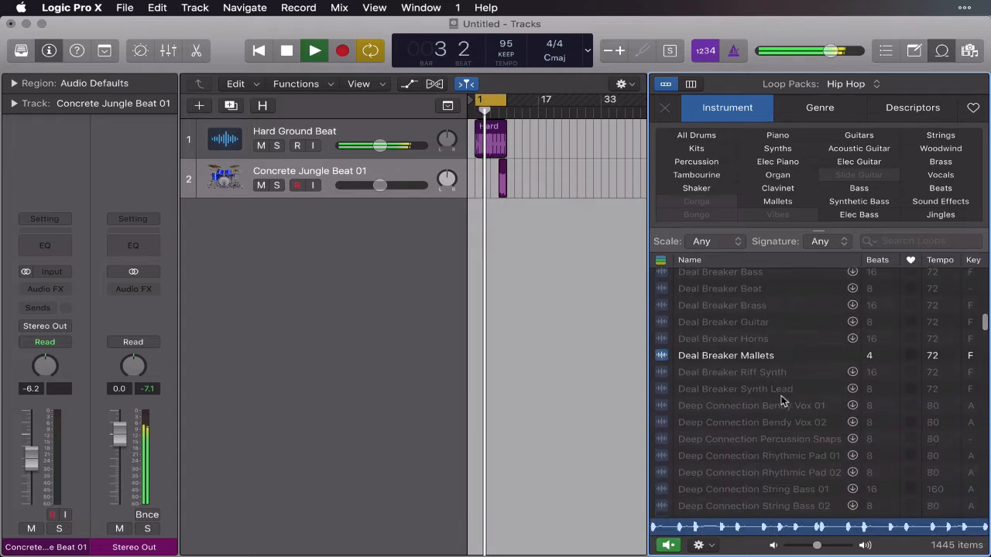
{"action": "scroll", "coordinate": [782, 401], "scroll_direction": "down", "scroll_amount": 10}
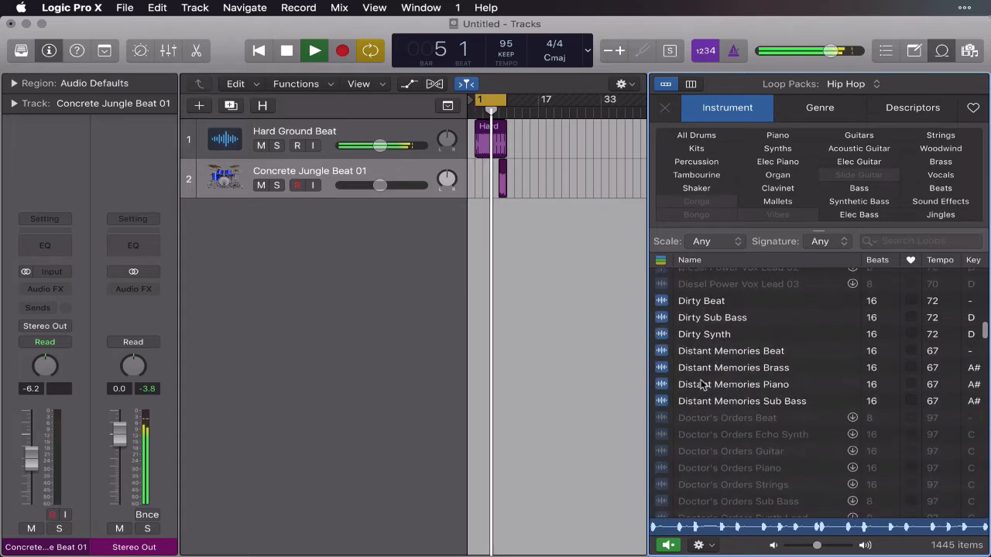
{"action": "left_click", "coordinate": [664, 385]}
Find Dusk Drive Pluck further down the loop list, preview it over the drums and stop playback.
{"action": "scroll", "coordinate": [762, 414], "scroll_direction": "down", "scroll_amount": 10}
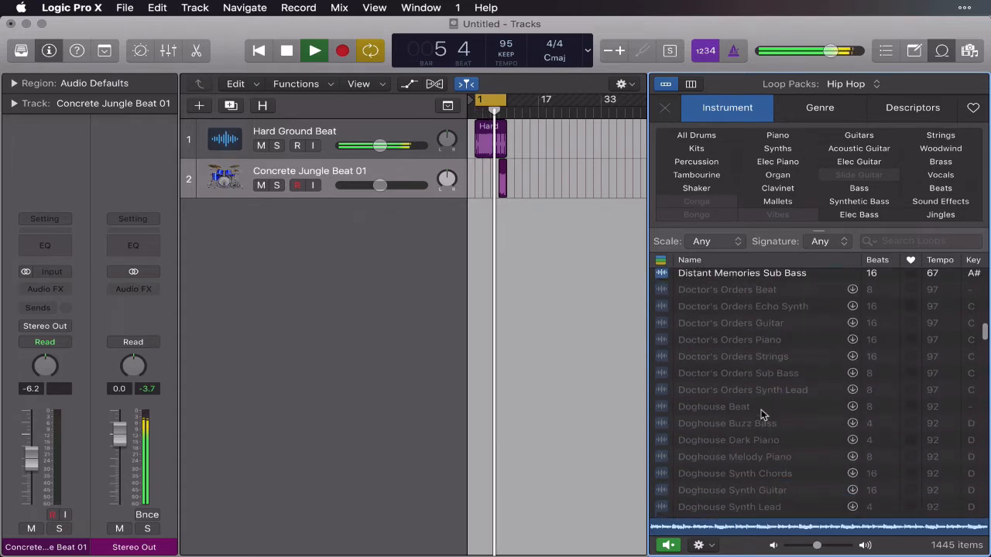
{"action": "scroll", "coordinate": [762, 414], "scroll_direction": "up", "scroll_amount": 1}
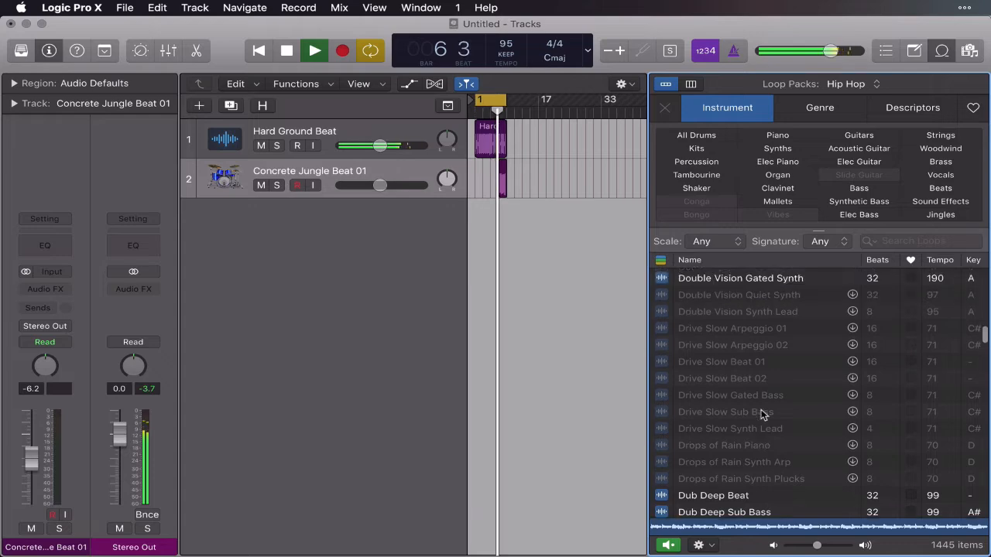
{"action": "scroll", "coordinate": [763, 414], "scroll_direction": "down", "scroll_amount": 8}
{"action": "scroll", "coordinate": [762, 414], "scroll_direction": "up", "scroll_amount": 3}
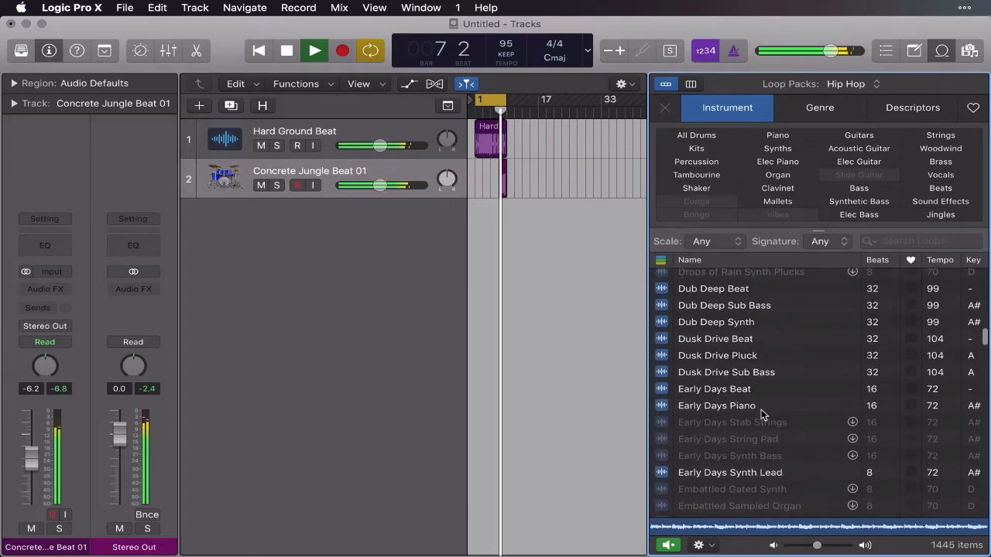
{"action": "left_click", "coordinate": [662, 356]}
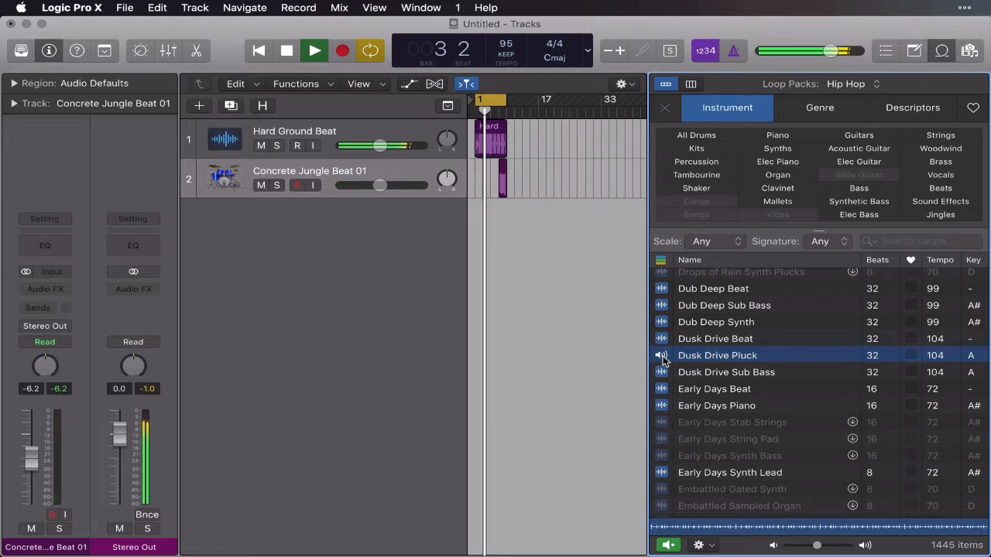
{"action": "left_click", "coordinate": [662, 357]}
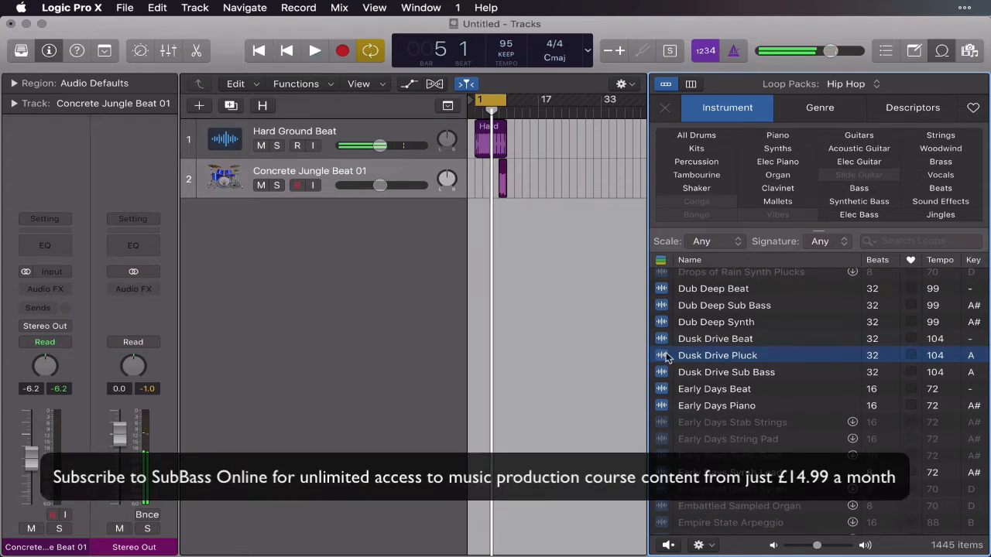
Add the Dusk Drive Pluck loop at bar 1 on a new track below Concrete Jungle Beat 01.
{"action": "left_click_drag", "start_coordinate": [717, 359], "coordinate": [473, 207]}
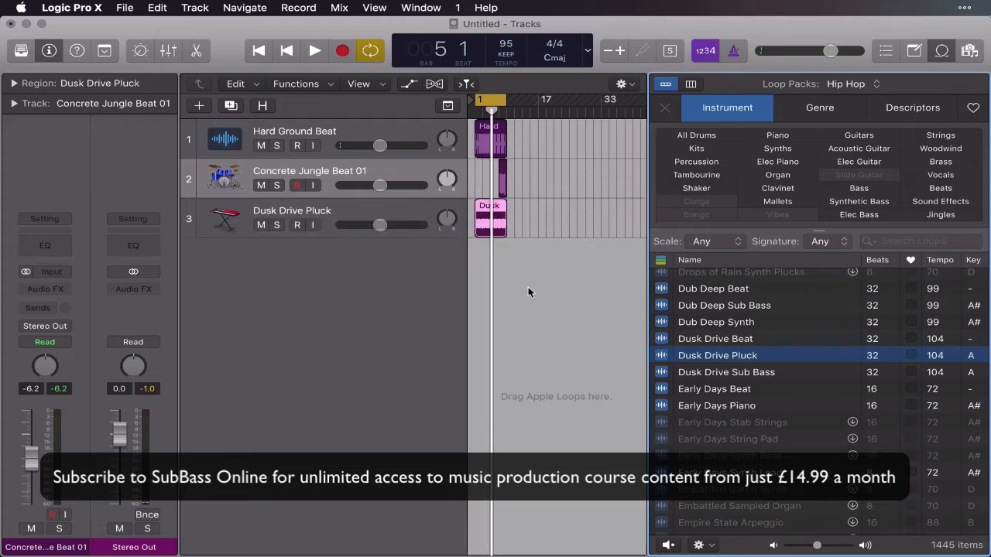
{"action": "left_click", "coordinate": [561, 313]}
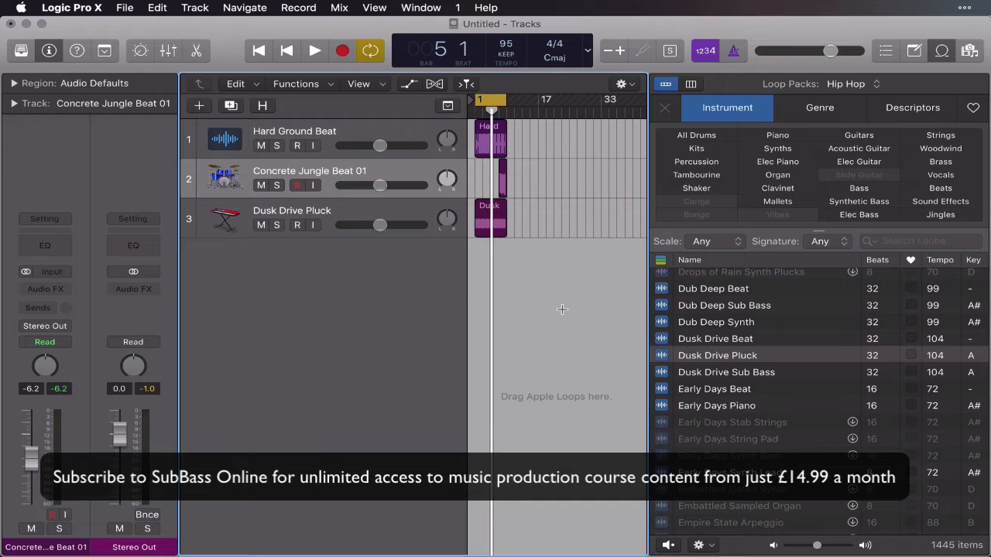
{"action": "key", "text": "super+Right"}
{"action": "key", "text": "super+Right"}
{"action": "key", "text": "super+Right"}
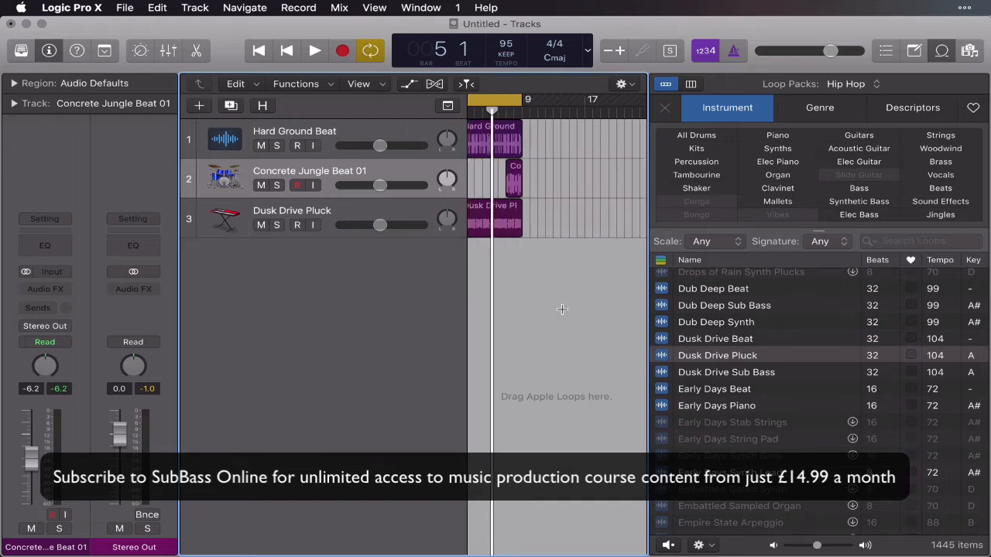
Play the arrangement from bar 1 and preview one of the Early Days loops over it.
{"action": "scroll", "coordinate": [564, 314], "scroll_direction": "left", "scroll_amount": 3}
{"action": "key", "text": "Return"}
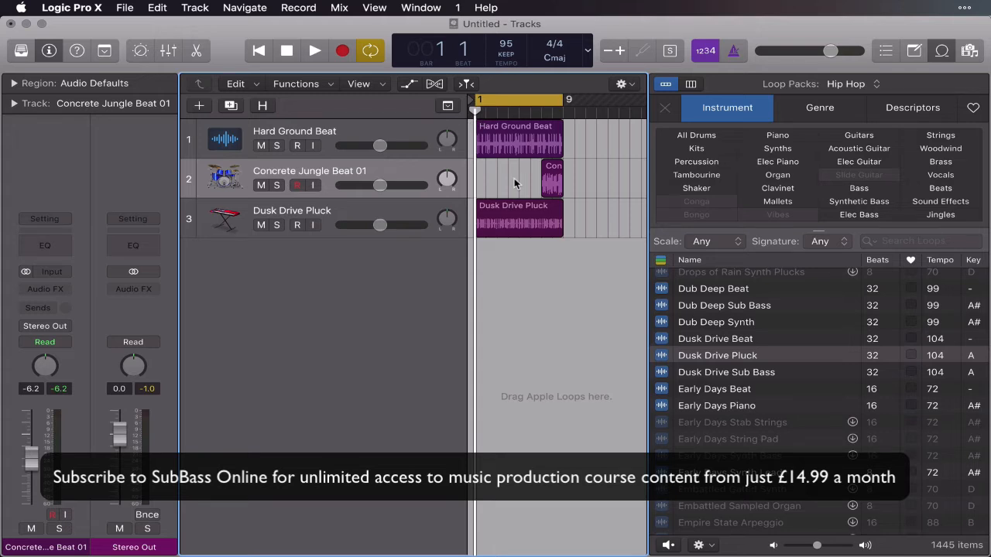
{"action": "left_click", "coordinate": [315, 52]}
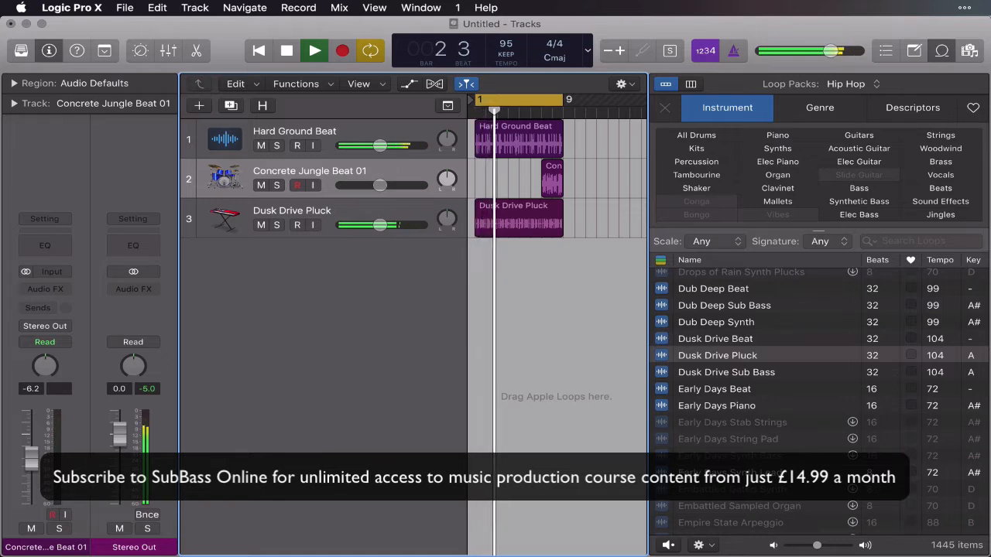
{"action": "left_click", "coordinate": [663, 474]}
Audition Epoch Sub Bass against the playing tracks and mark it as a favorite.
{"action": "scroll", "coordinate": [702, 441], "scroll_direction": "down", "scroll_amount": 10}
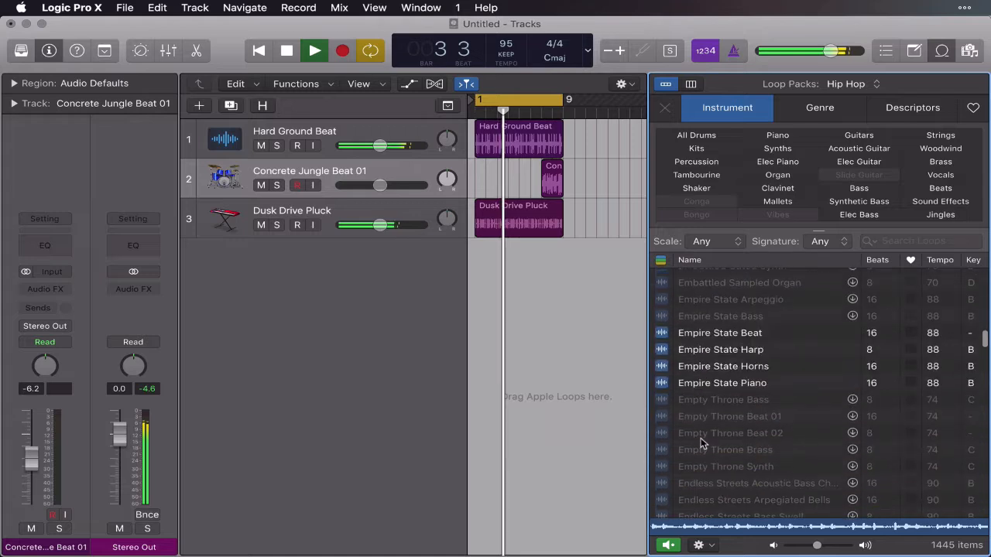
{"action": "scroll", "coordinate": [702, 443], "scroll_direction": "down", "scroll_amount": 8}
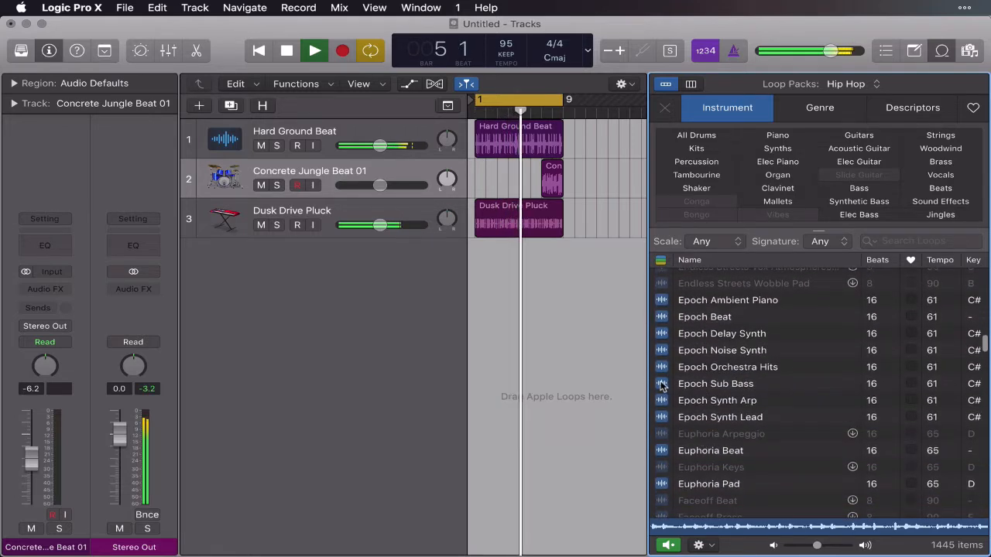
{"action": "left_click", "coordinate": [709, 387]}
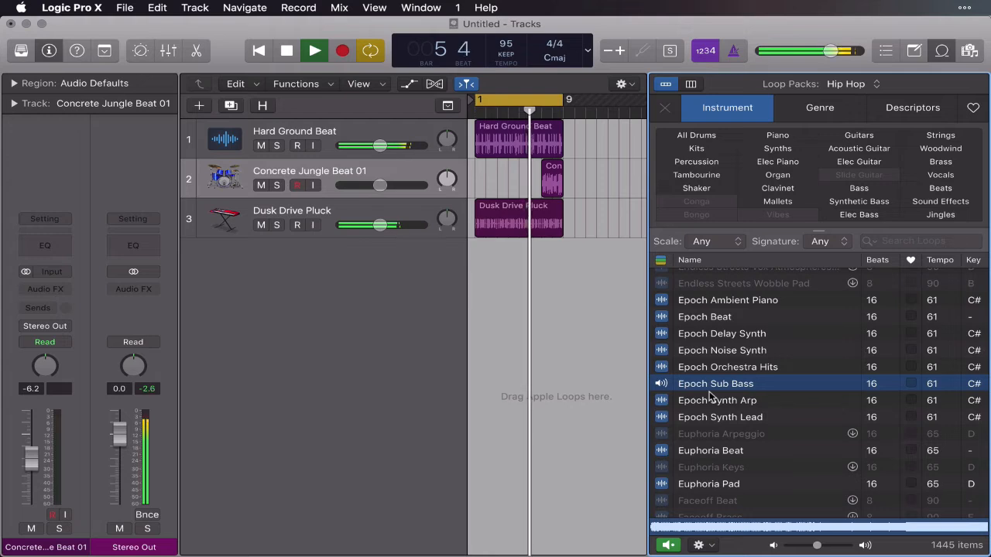
{"action": "scroll", "coordinate": [710, 394], "scroll_direction": "down", "scroll_amount": 3}
{"action": "scroll", "coordinate": [711, 395], "scroll_direction": "down", "scroll_amount": 10}
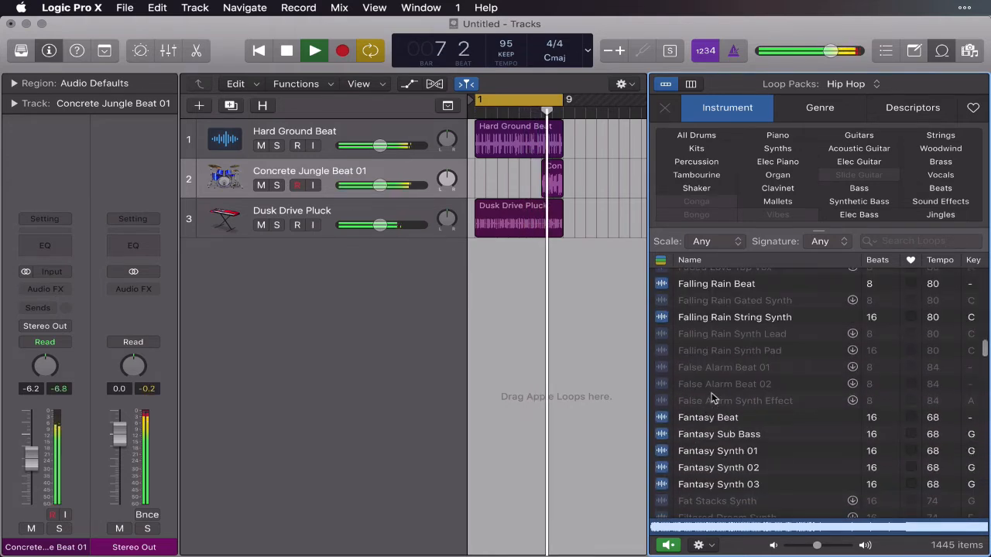
{"action": "scroll", "coordinate": [711, 392], "scroll_direction": "up", "scroll_amount": 10}
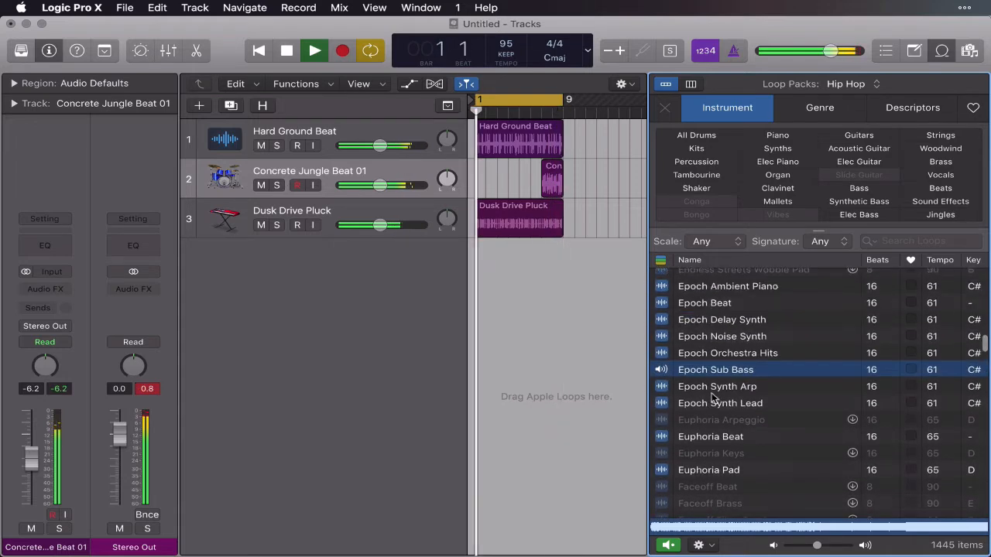
{"action": "left_click", "coordinate": [910, 369]}
Continue down the Hip Hop loop list and preview candidates up to Full Moon Sub Bass over the playing tracks.
{"action": "scroll", "coordinate": [762, 424], "scroll_direction": "down", "scroll_amount": 2}
{"action": "scroll", "coordinate": [762, 426], "scroll_direction": "down", "scroll_amount": 10}
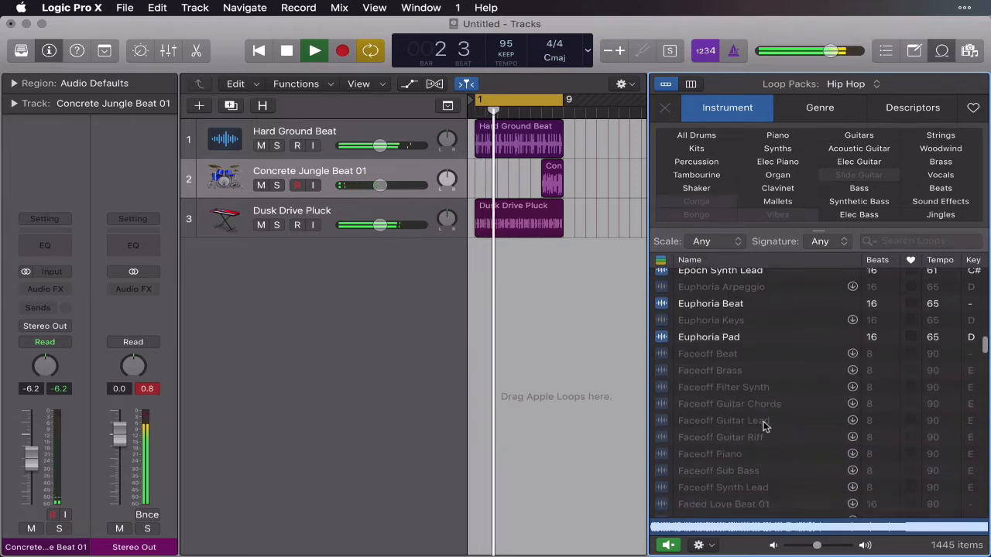
{"action": "scroll", "coordinate": [750, 417], "scroll_direction": "down", "scroll_amount": 3}
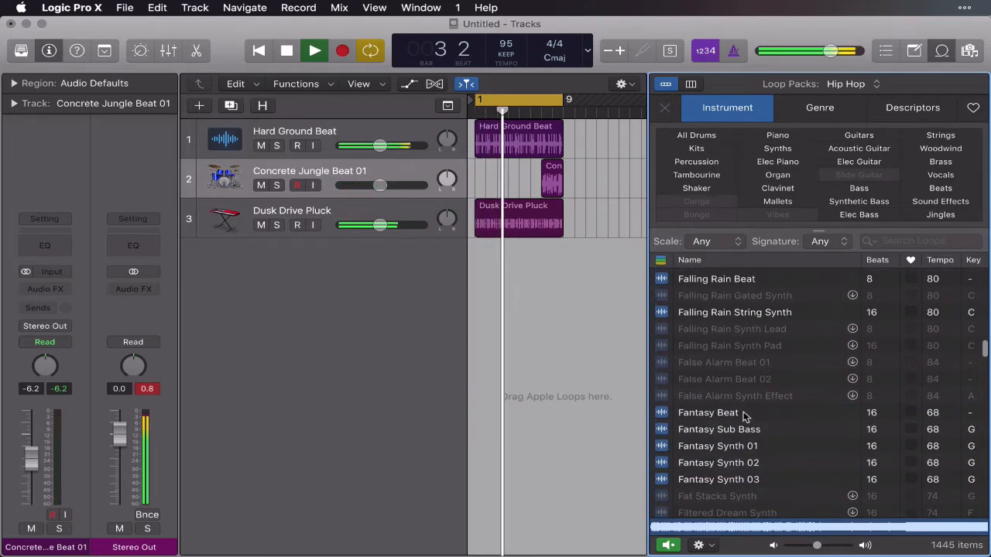
{"action": "left_click", "coordinate": [752, 399]}
{"action": "scroll", "coordinate": [758, 407], "scroll_direction": "down", "scroll_amount": 5}
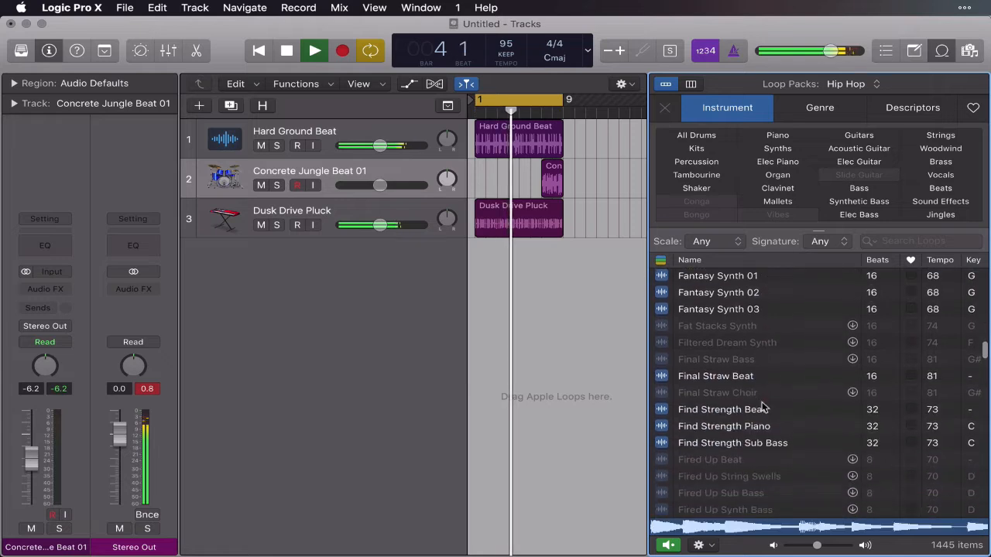
{"action": "scroll", "coordinate": [762, 408], "scroll_direction": "down", "scroll_amount": 3}
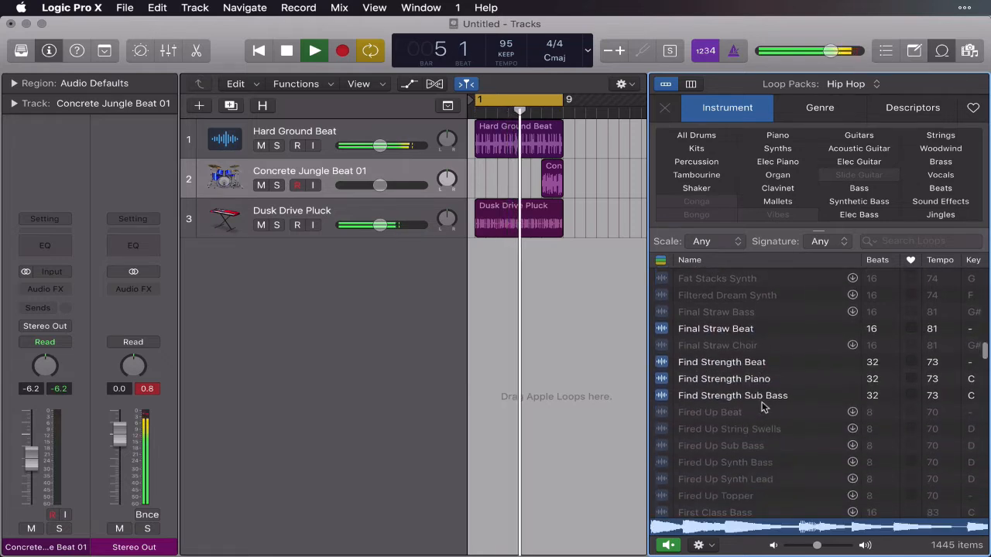
{"action": "scroll", "coordinate": [762, 407], "scroll_direction": "down", "scroll_amount": 5}
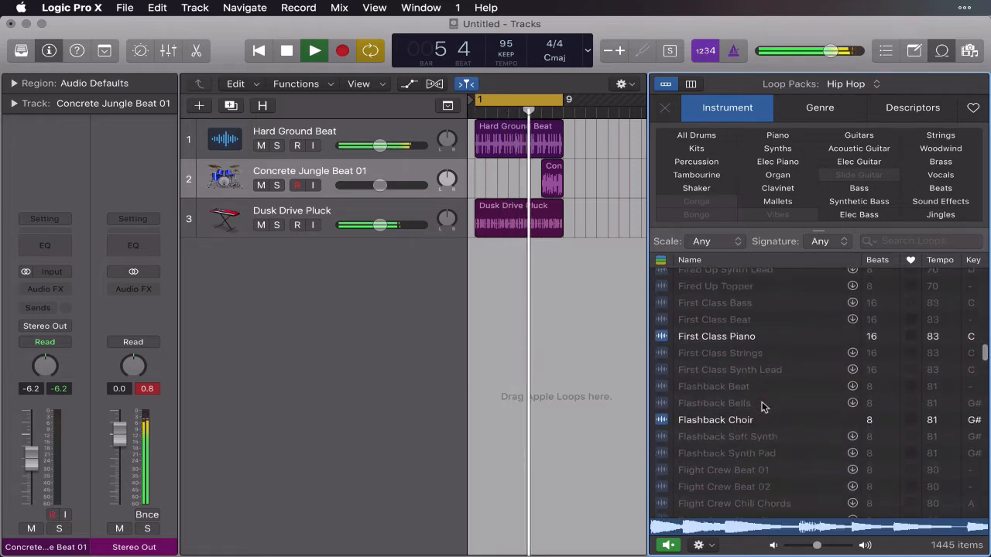
{"action": "scroll", "coordinate": [760, 421], "scroll_direction": "down", "scroll_amount": 5}
{"action": "scroll", "coordinate": [758, 434], "scroll_direction": "down", "scroll_amount": 10}
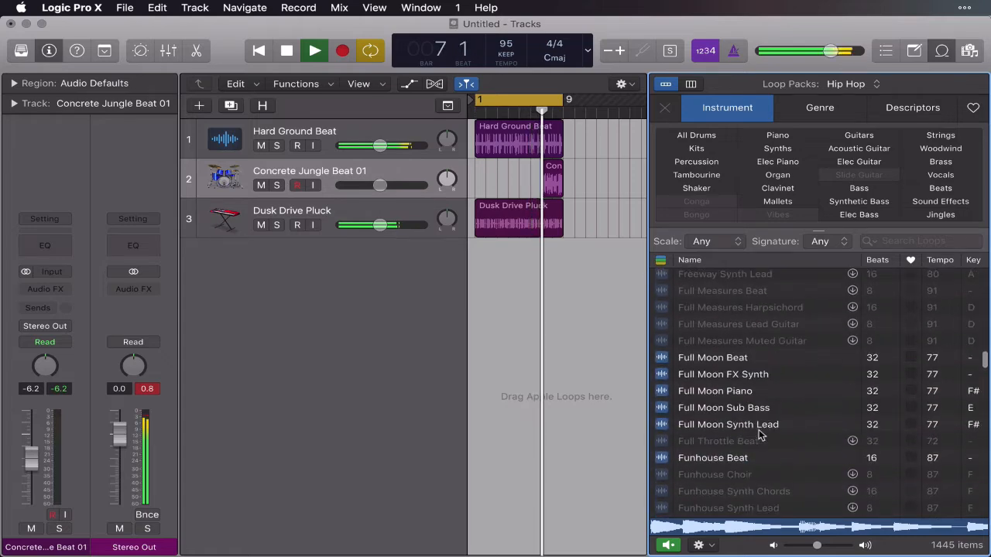
{"action": "left_click", "coordinate": [665, 409]}
Find Got Game Blip Synth further down the loop list and preview it with the playing tracks.
{"action": "scroll", "coordinate": [755, 424], "scroll_direction": "down", "scroll_amount": 5}
{"action": "scroll", "coordinate": [755, 424], "scroll_direction": "down", "scroll_amount": 15}
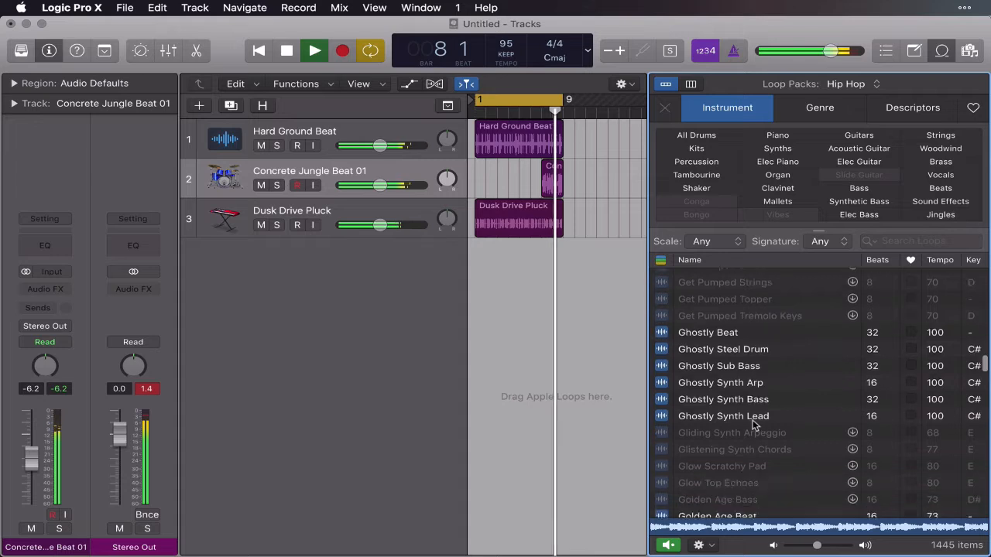
{"action": "scroll", "coordinate": [754, 424], "scroll_direction": "down", "scroll_amount": 10}
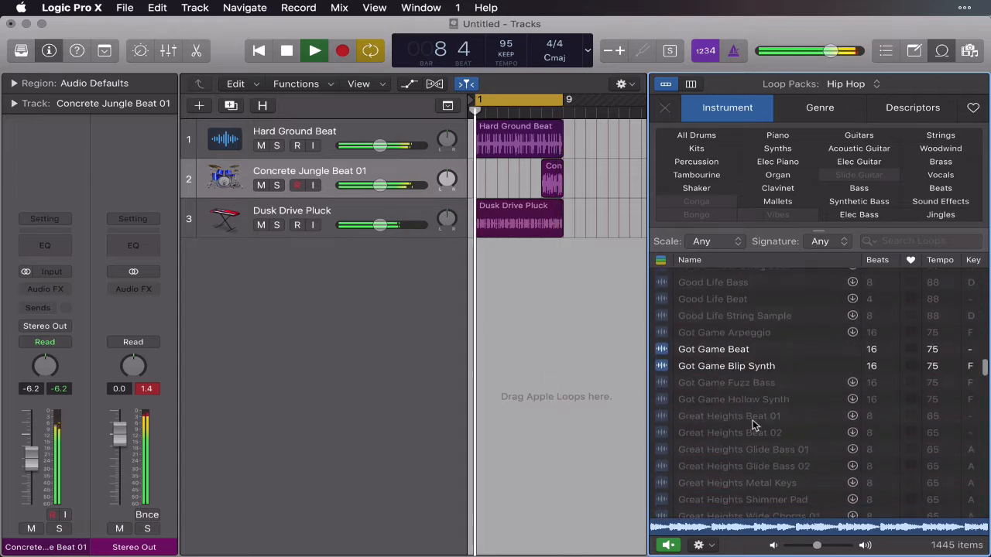
{"action": "left_click", "coordinate": [667, 366]}
Find Incoming Sub Bass in the loop list, audition it over the playing tracks and mark it as a favorite.
{"action": "scroll", "coordinate": [731, 417], "scroll_direction": "down", "scroll_amount": 10}
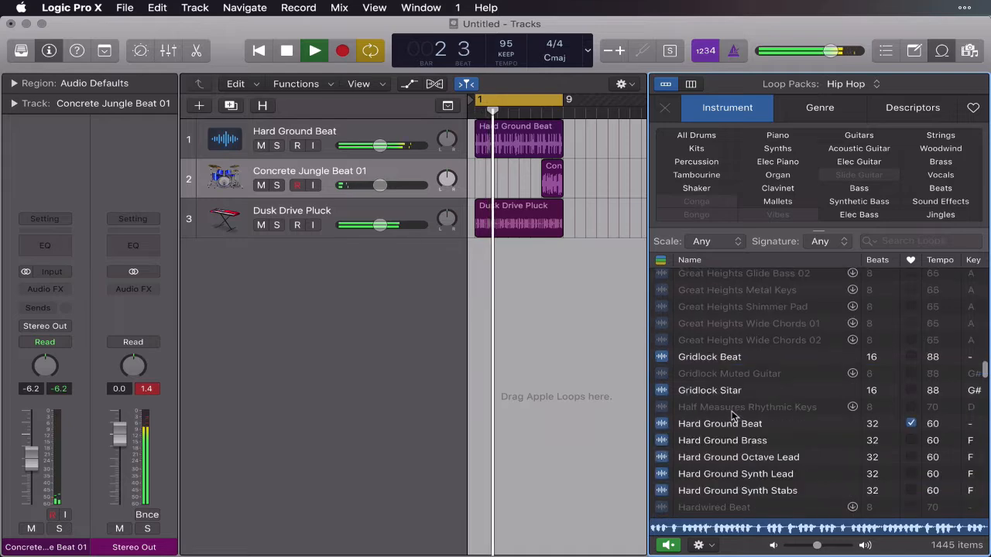
{"action": "scroll", "coordinate": [732, 416], "scroll_direction": "down", "scroll_amount": 15}
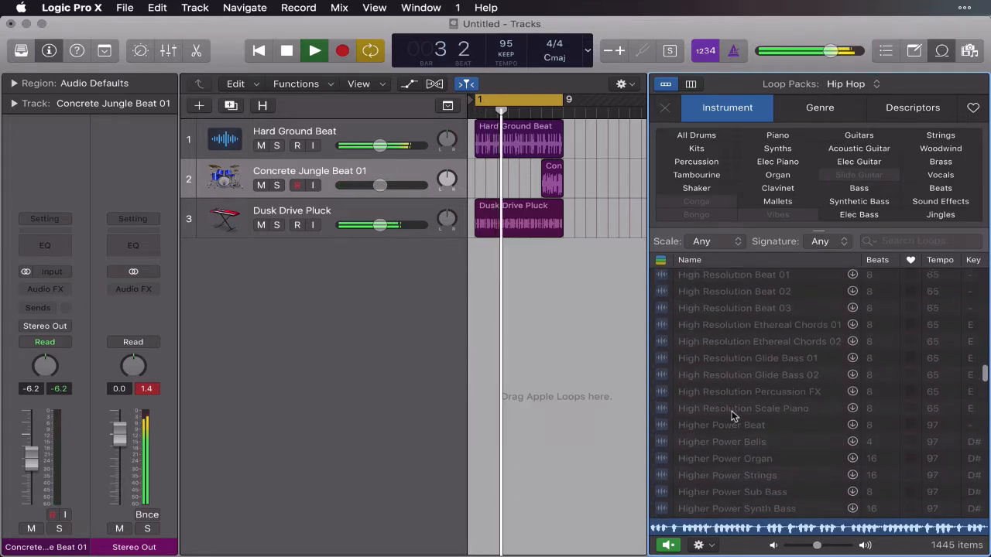
{"action": "scroll", "coordinate": [732, 416], "scroll_direction": "down", "scroll_amount": 18}
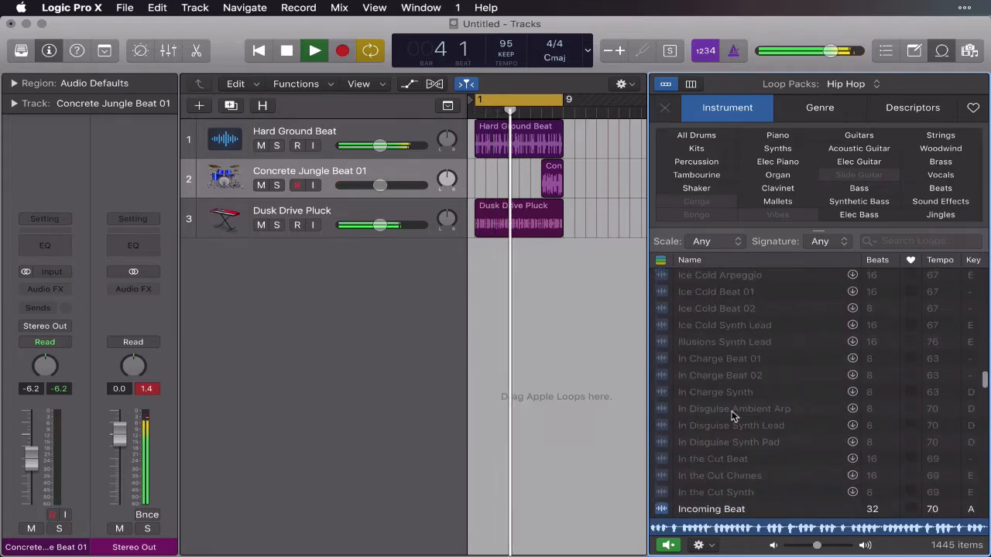
{"action": "left_click", "coordinate": [680, 333]}
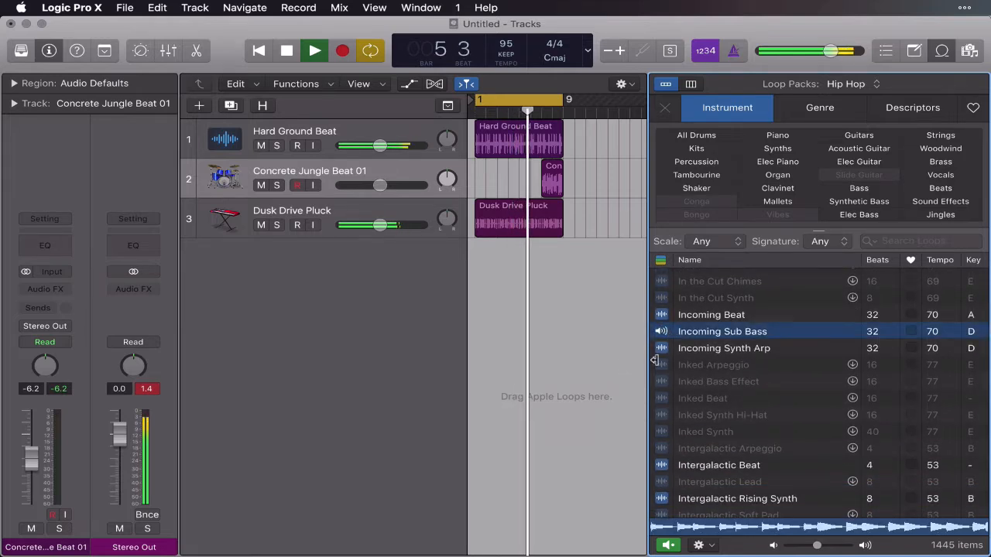
{"action": "left_click", "coordinate": [911, 331]}
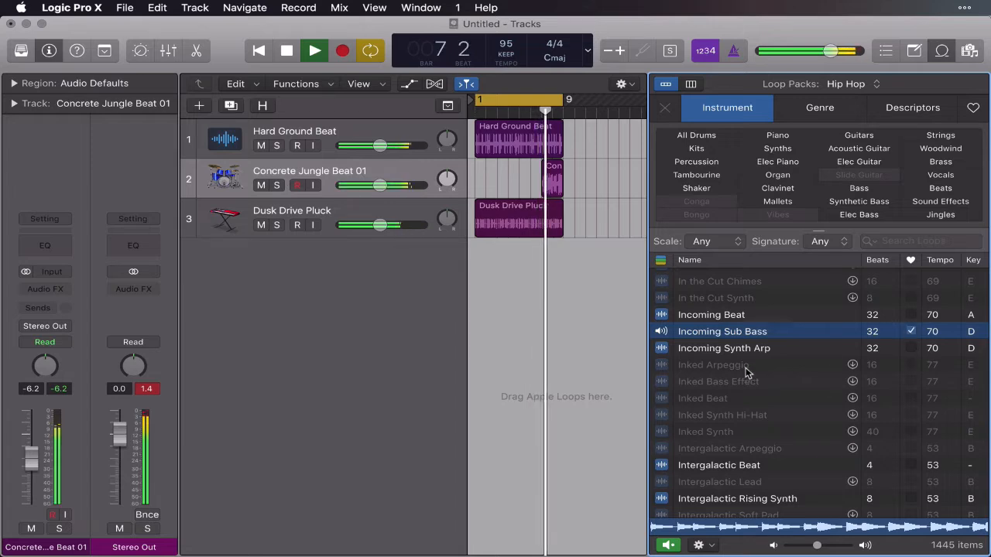
Add the Incoming Sub Bass loop at bar 1 on a new track below Dusk Drive Pluck and stop playback.
{"action": "left_click_drag", "start_coordinate": [699, 334], "coordinate": [478, 259]}
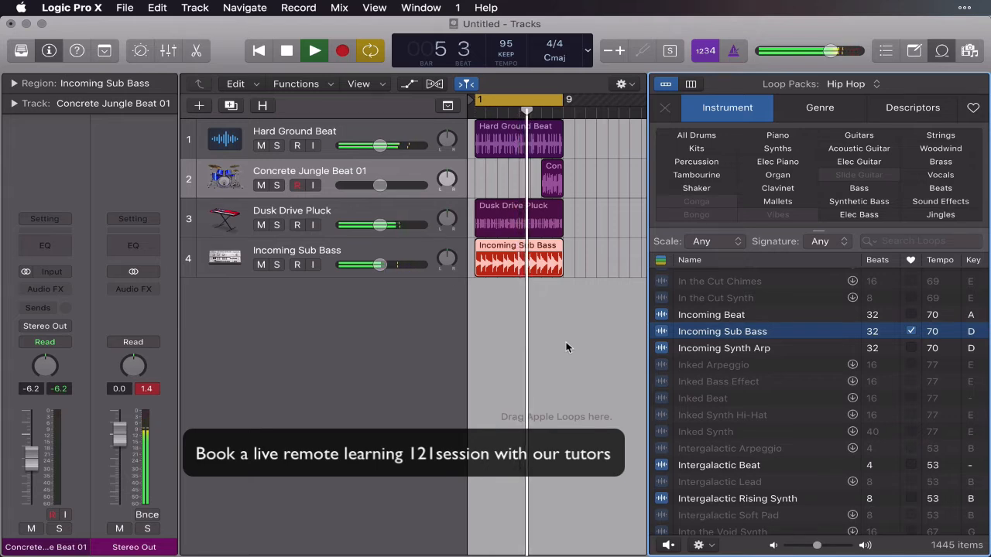
{"action": "key", "text": "space"}
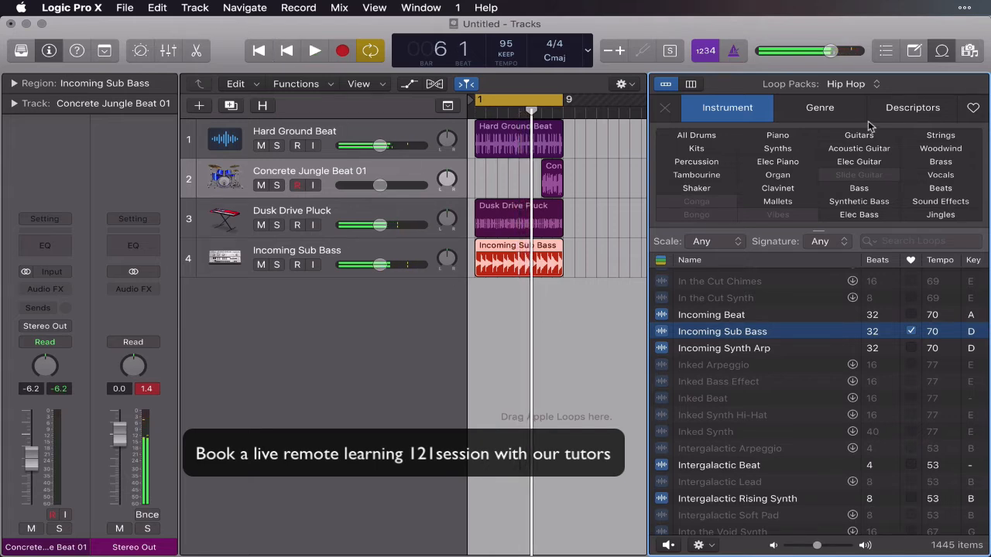
Hide the Loop Browser and fit bars 1 to 9 across the width of the arrangement.
{"action": "left_click", "coordinate": [942, 52]}
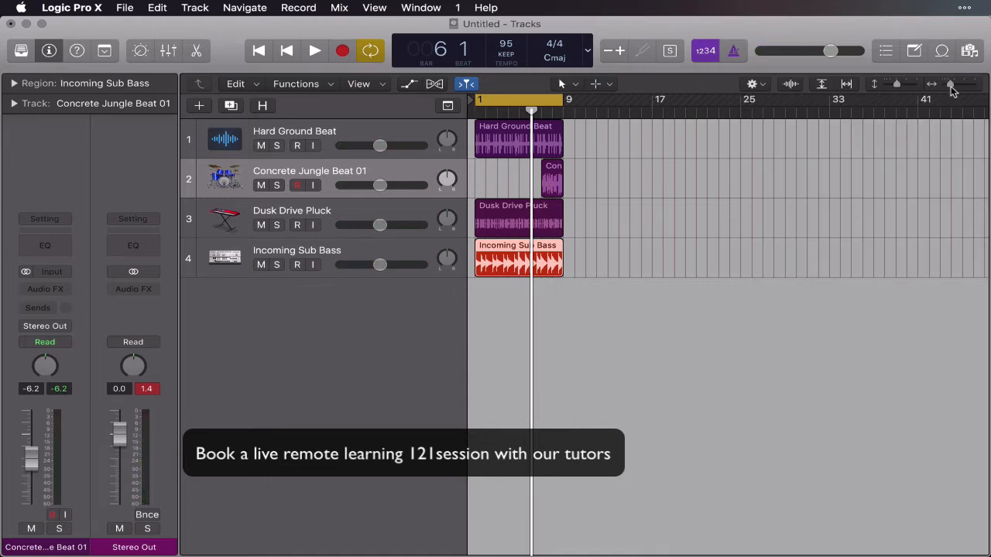
{"action": "left_click_drag", "start_coordinate": [951, 85], "coordinate": [955, 85]}
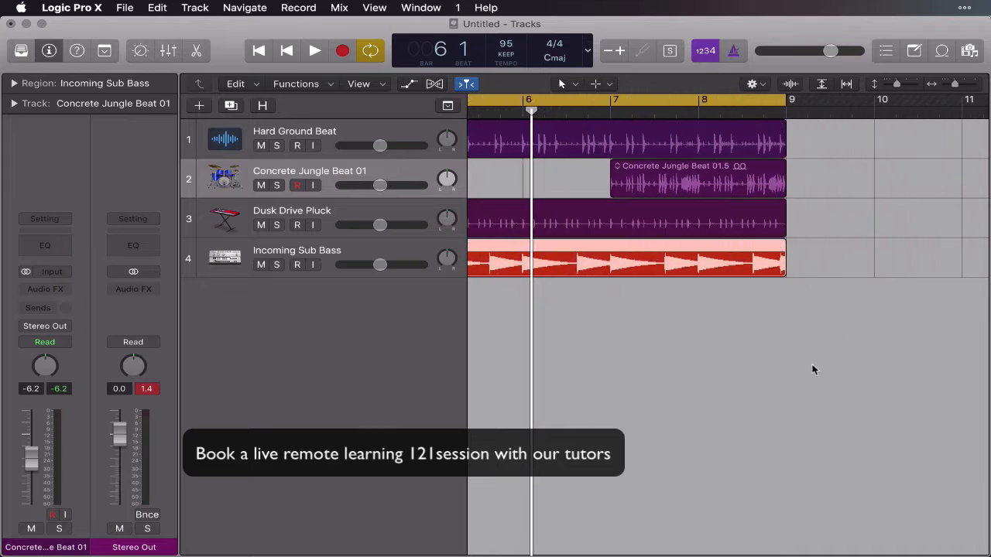
{"action": "scroll", "coordinate": [751, 422], "scroll_direction": "left", "scroll_amount": 4}
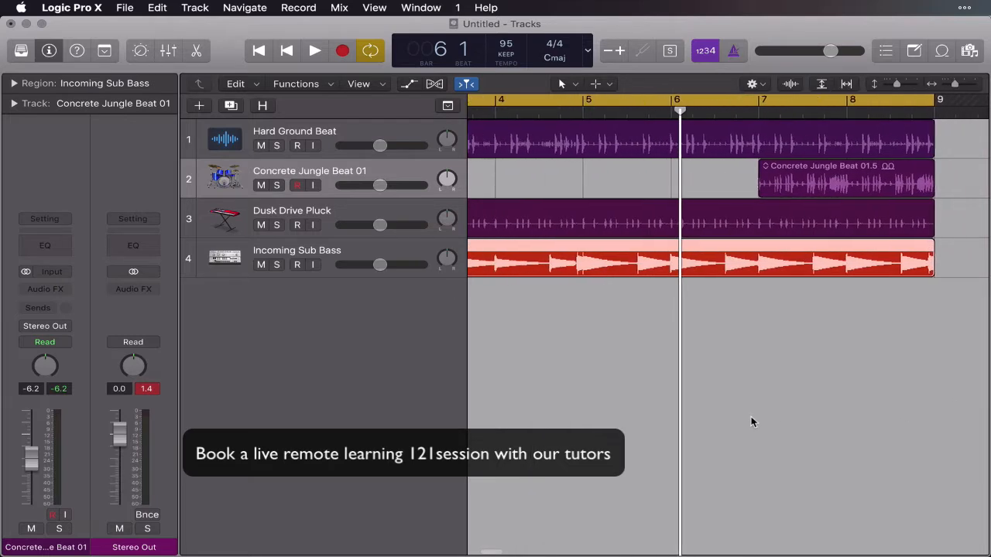
{"action": "key", "text": "Return"}
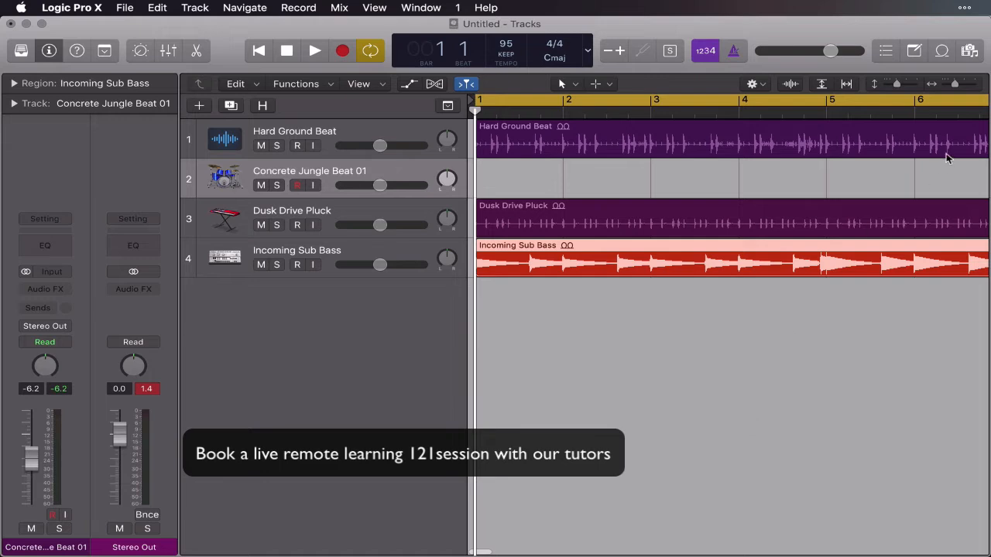
{"action": "left_click_drag", "start_coordinate": [957, 85], "coordinate": [954, 84]}
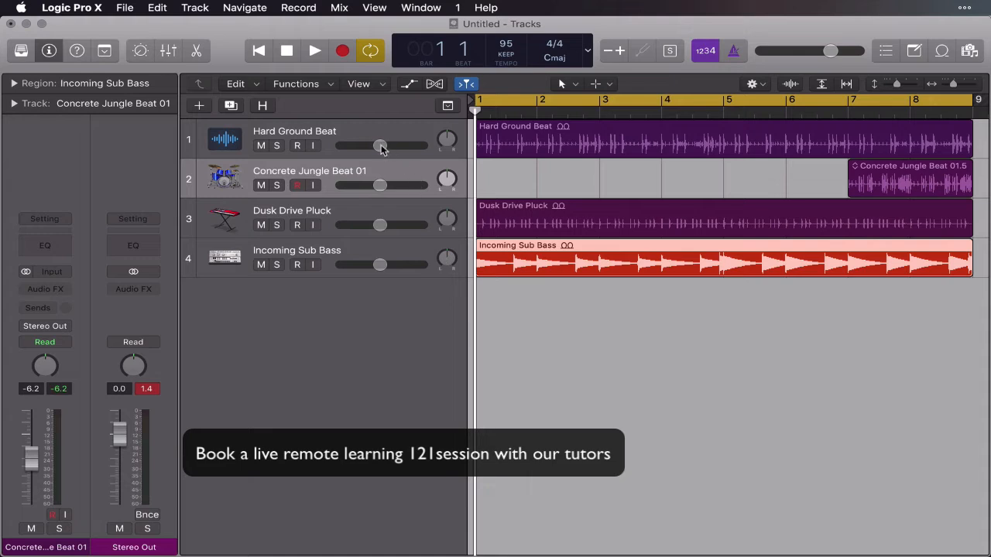
Balance the track volumes with Hard Ground Beat at -5.6 dB, Incoming Sub Bass slightly louder and Dusk Drive Pluck quieter.
{"action": "left_click", "coordinate": [338, 134]}
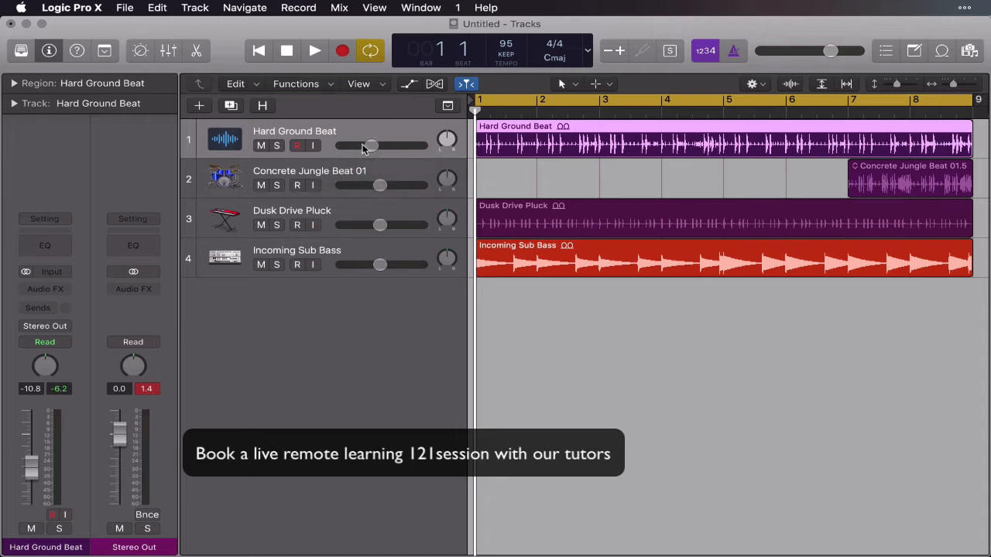
{"action": "left_click_drag", "start_coordinate": [382, 271], "coordinate": [385, 271]}
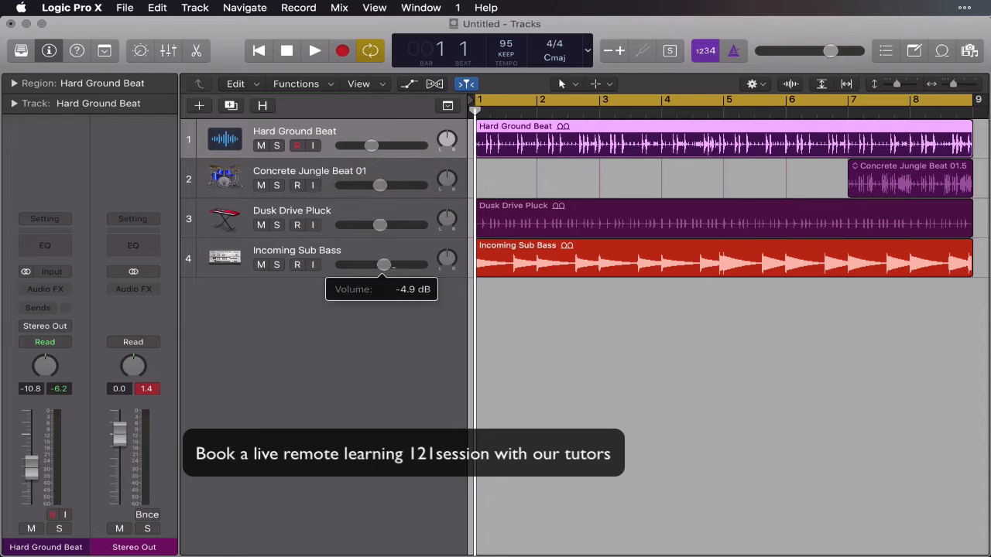
{"action": "left_click", "coordinate": [372, 146]}
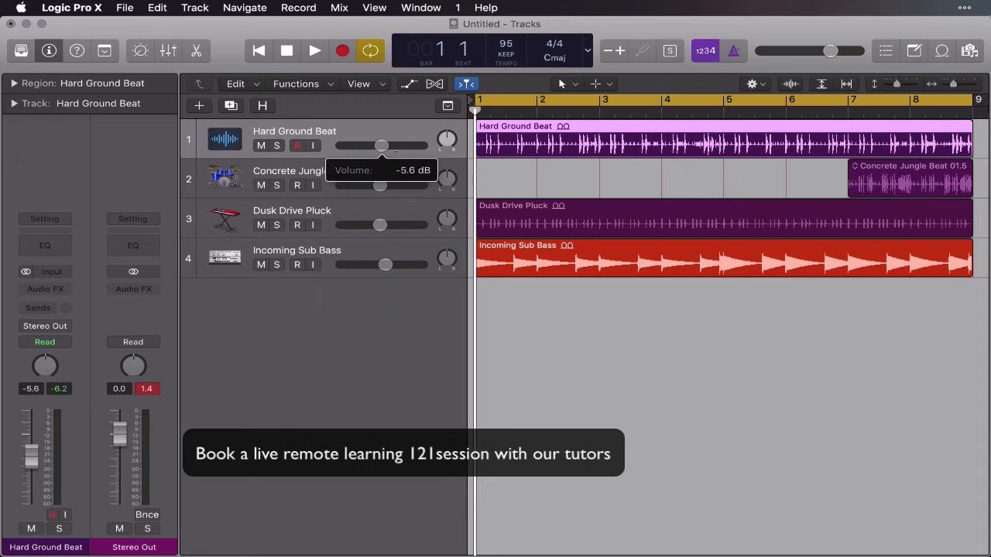
{"action": "left_click_drag", "start_coordinate": [379, 225], "coordinate": [376, 225]}
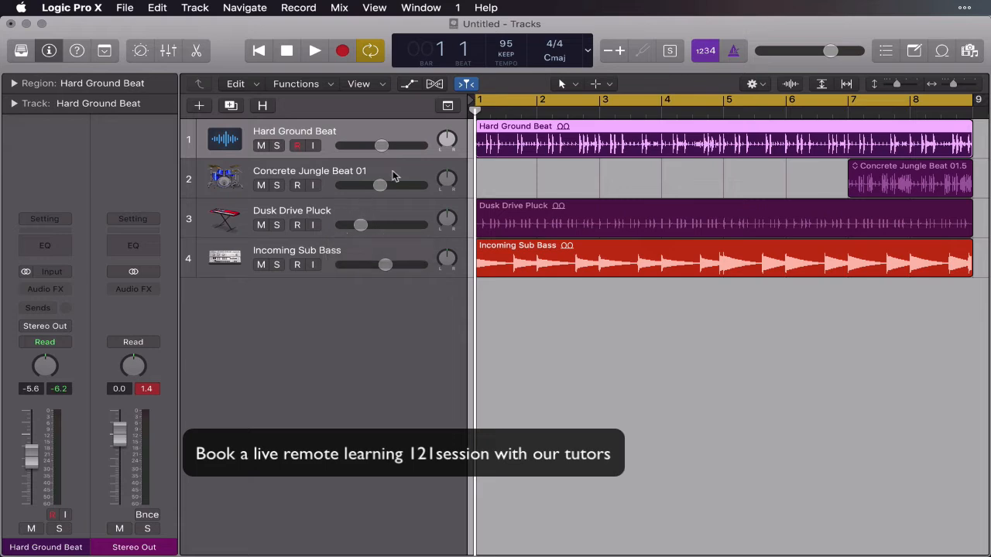
{"action": "left_click_drag", "start_coordinate": [360, 225], "coordinate": [364, 225]}
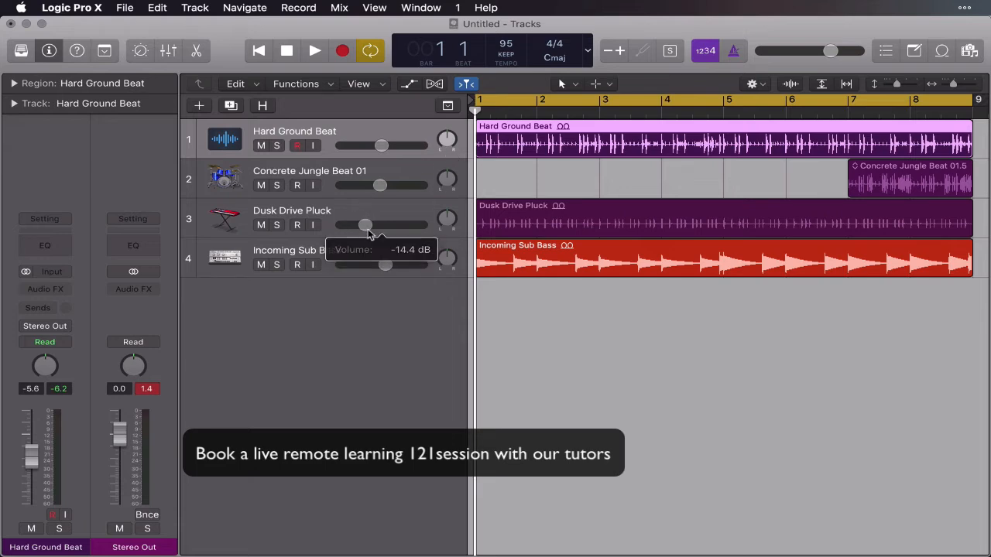
Set the Concrete Jungle Beat 01 track's volume to -13.8 dB and its pan to +24.
{"action": "left_click", "coordinate": [341, 183]}
{"action": "left_click", "coordinate": [380, 186]}
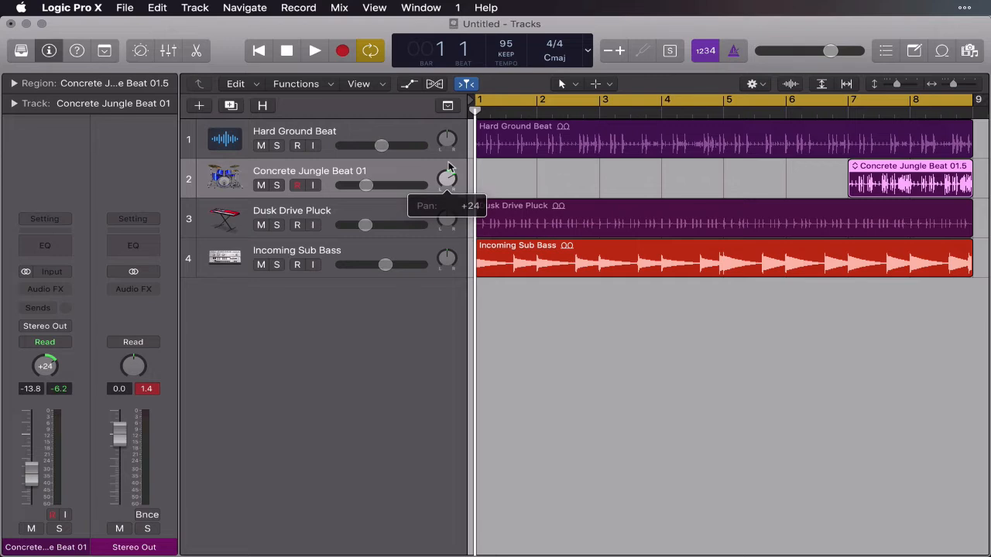
{"action": "left_click", "coordinate": [554, 330]}
During cycled playback, set Dusk Drive Pluck's volume to -15.0 dB and raise Hard Ground Beat slightly, finishing with playback stopped.
{"action": "key", "text": "space"}
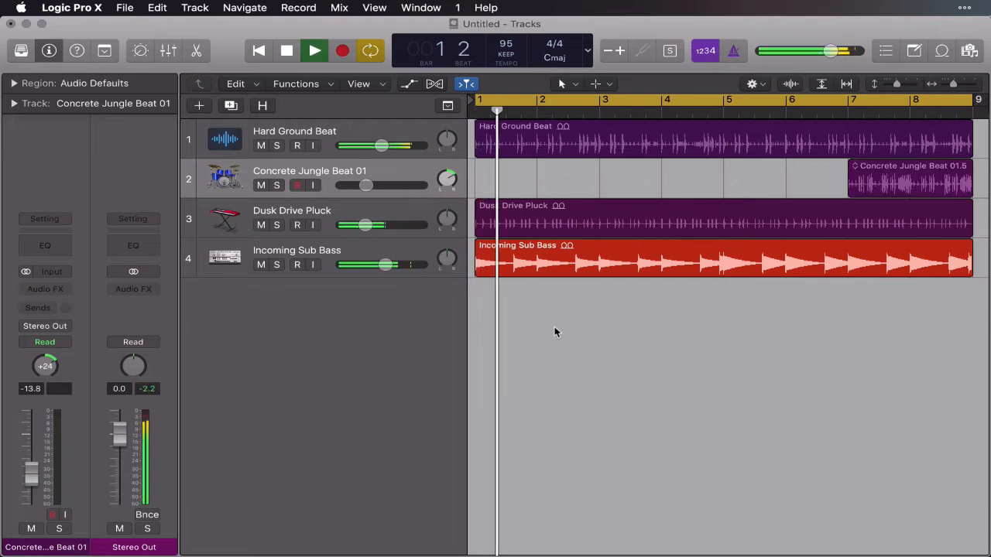
{"action": "left_click", "coordinate": [382, 226]}
{"action": "left_click_drag", "start_coordinate": [365, 225], "coordinate": [363, 226]}
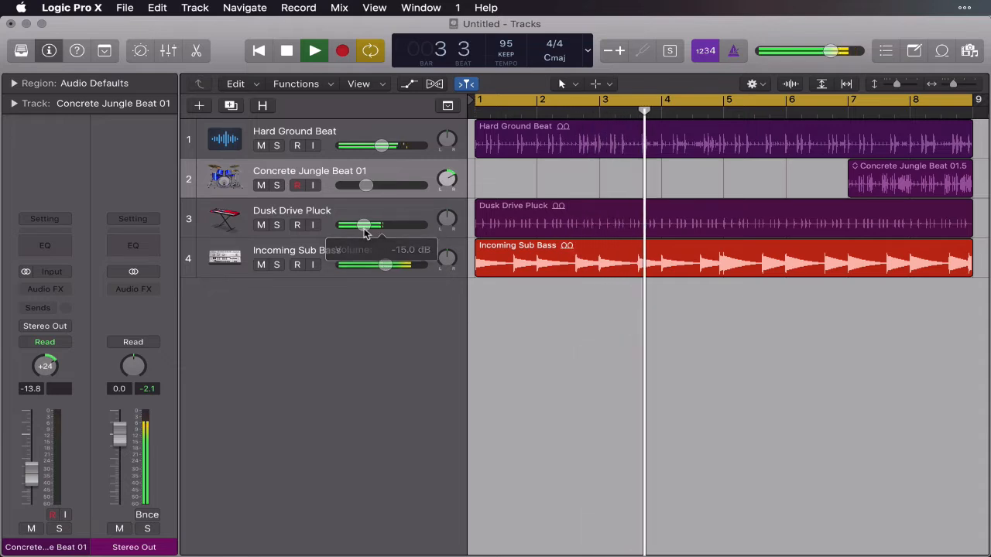
{"action": "left_click_drag", "start_coordinate": [381, 145], "coordinate": [385, 145]}
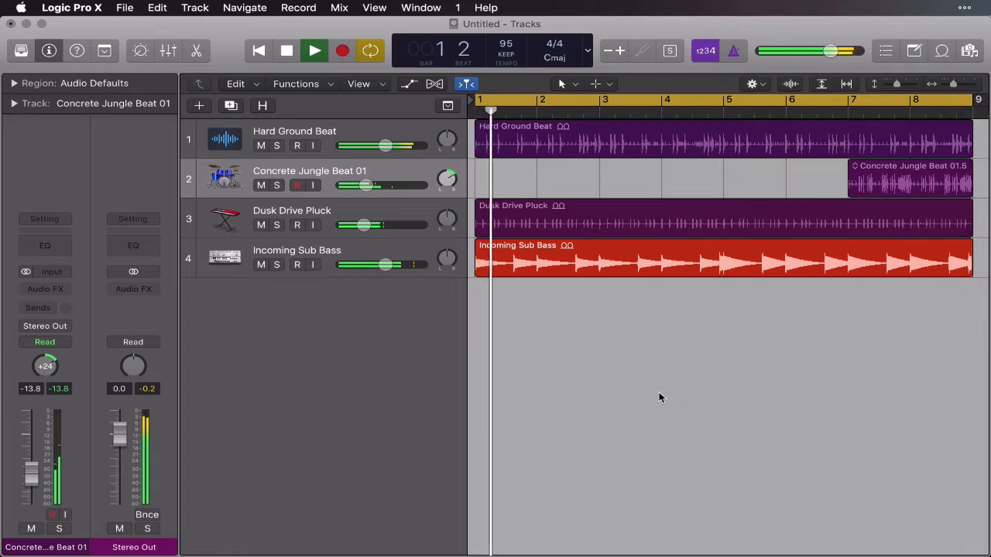
{"action": "key", "text": "space"}
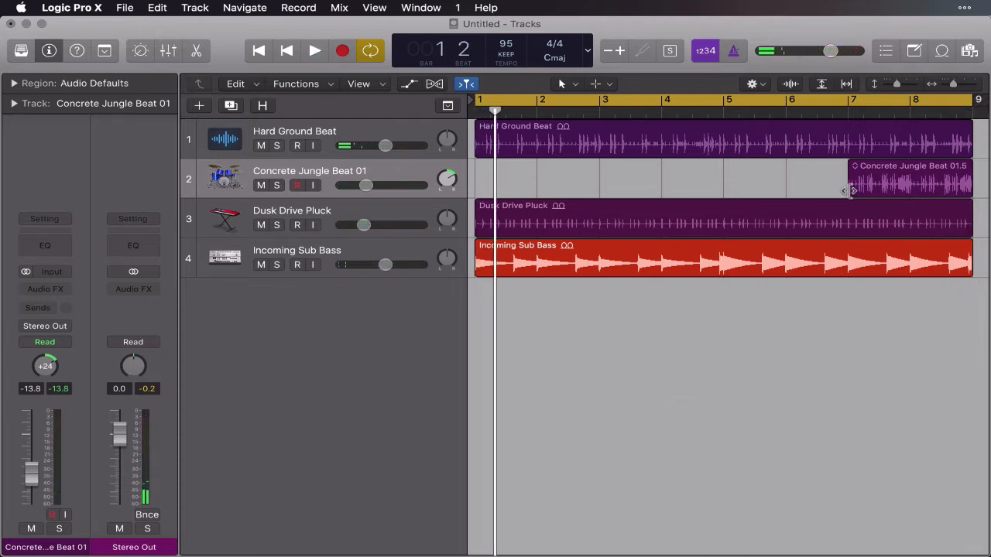
Trim the start of the Concrete Jungle Beat 01 region to bar 8 so it fills only the last bar.
{"action": "left_click", "coordinate": [894, 183]}
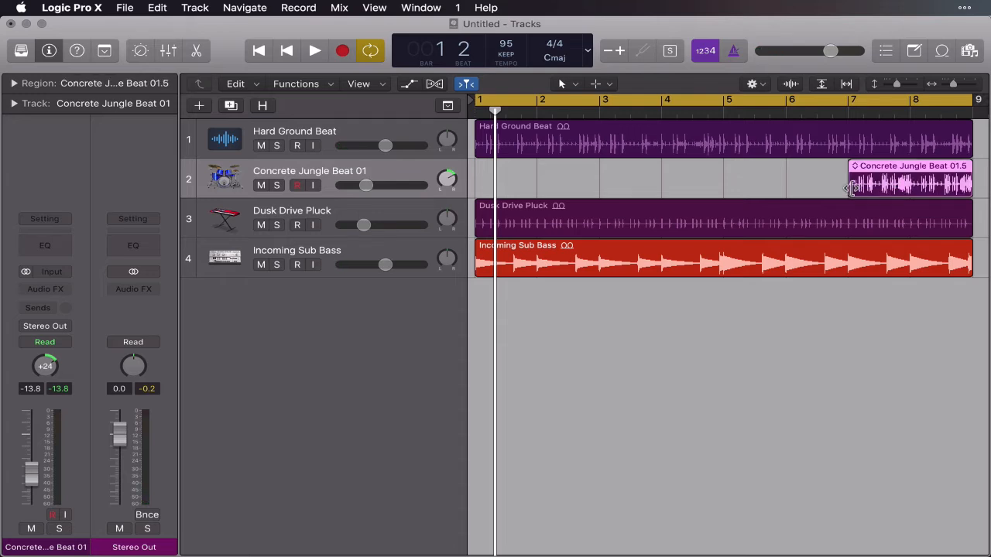
{"action": "left_click_drag", "start_coordinate": [850, 188], "coordinate": [910, 181]}
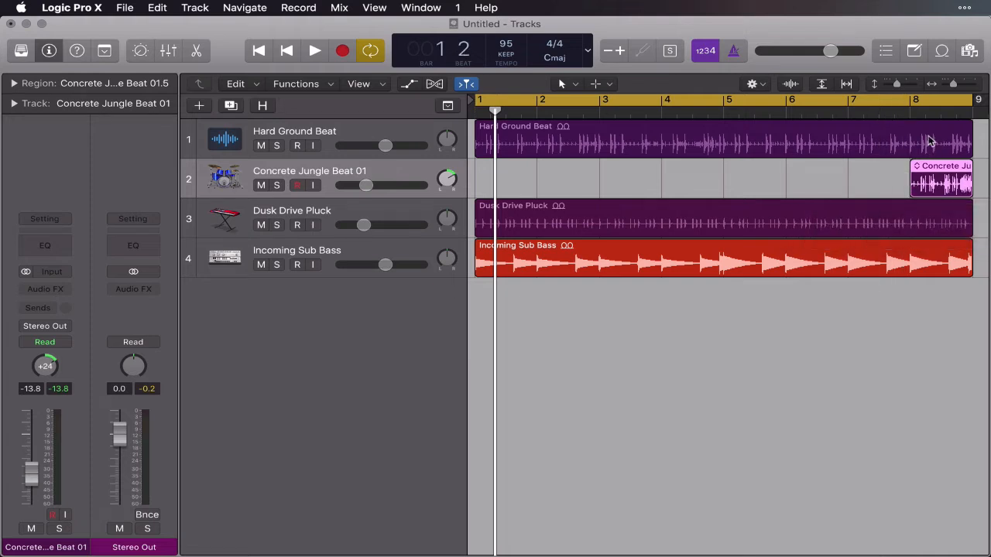
{"action": "left_click", "coordinate": [819, 183]}
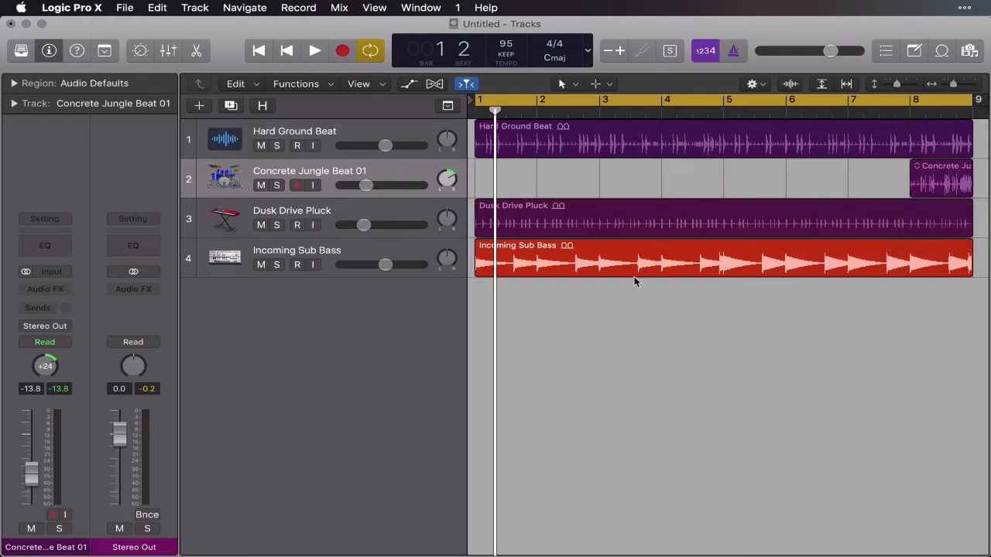
Play the project from the start and audition the Just Bounce Synth Lead, Legend FX Synth Pad and Let's Roll Synth loops over it.
{"action": "key", "text": "Return"}
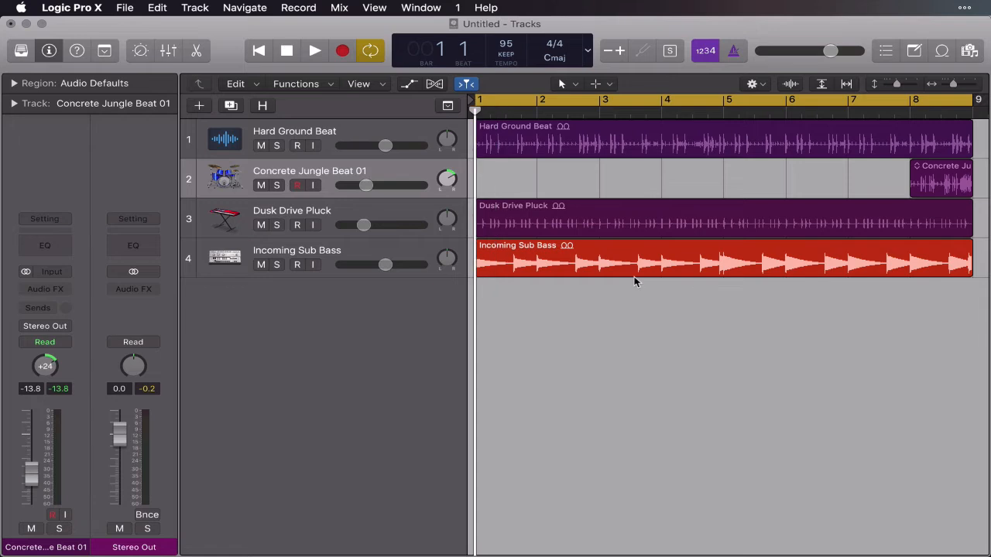
{"action": "left_click", "coordinate": [941, 51]}
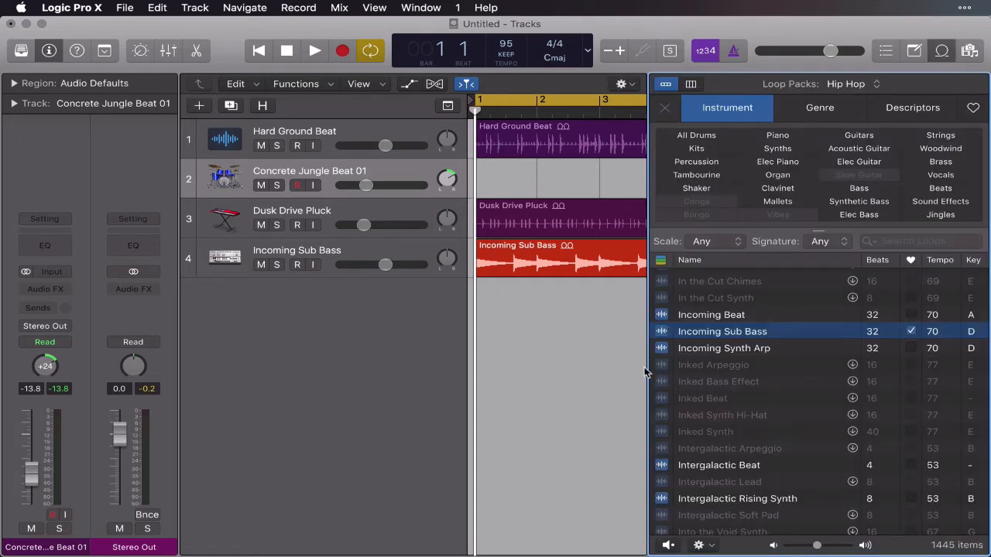
{"action": "key", "text": "space"}
{"action": "scroll", "coordinate": [701, 424], "scroll_direction": "down", "scroll_amount": 5}
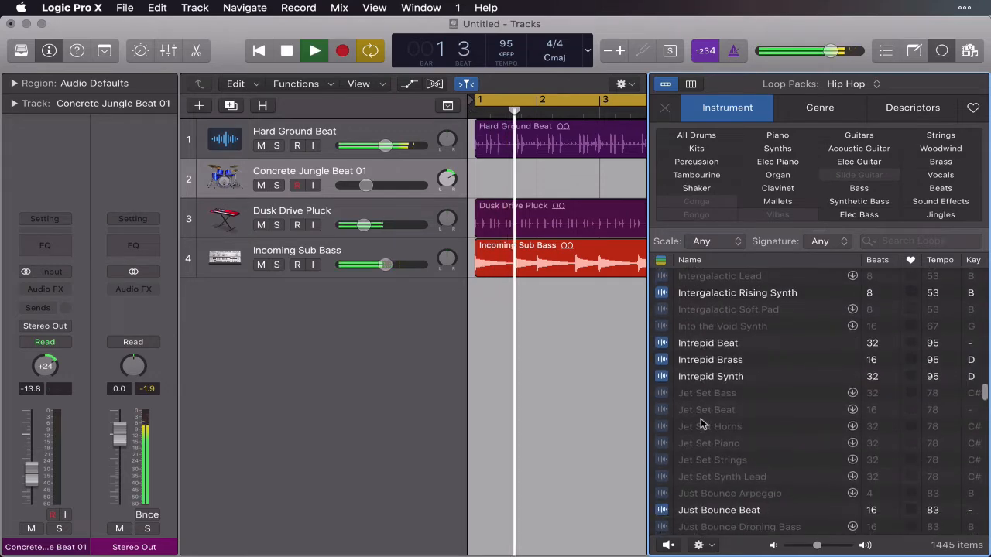
{"action": "scroll", "coordinate": [701, 424], "scroll_direction": "down", "scroll_amount": 6}
{"action": "left_click", "coordinate": [683, 348]}
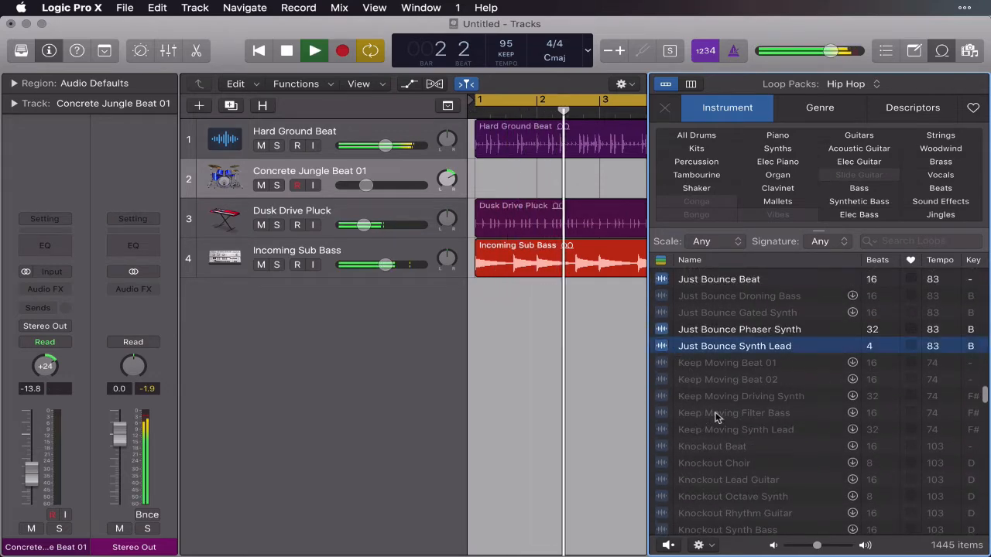
{"action": "scroll", "coordinate": [715, 415], "scroll_direction": "down", "scroll_amount": 15}
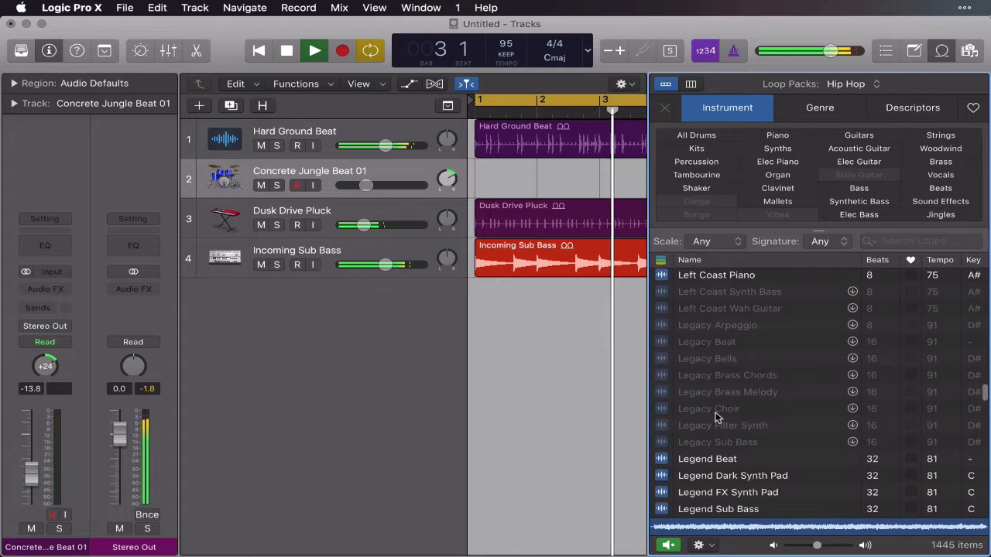
{"action": "scroll", "coordinate": [695, 449], "scroll_direction": "down", "scroll_amount": 3}
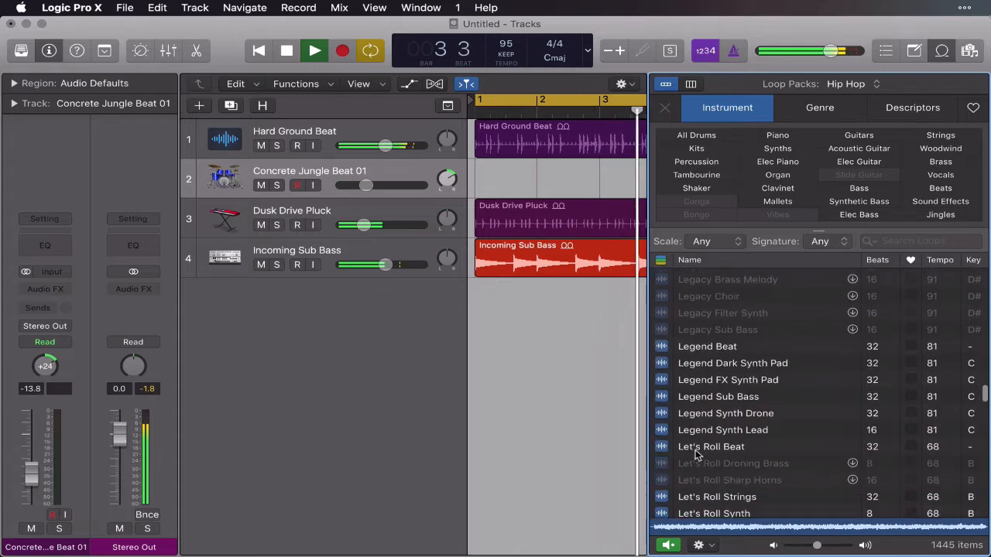
{"action": "left_click", "coordinate": [664, 383]}
{"action": "scroll", "coordinate": [743, 421], "scroll_direction": "down", "scroll_amount": 5}
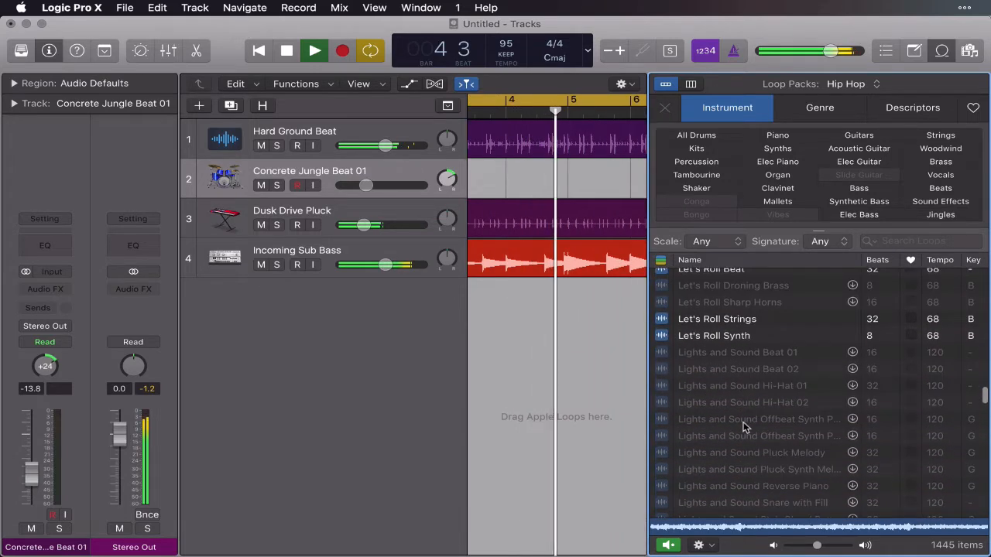
{"action": "scroll", "coordinate": [743, 421], "scroll_direction": "down", "scroll_amount": 2}
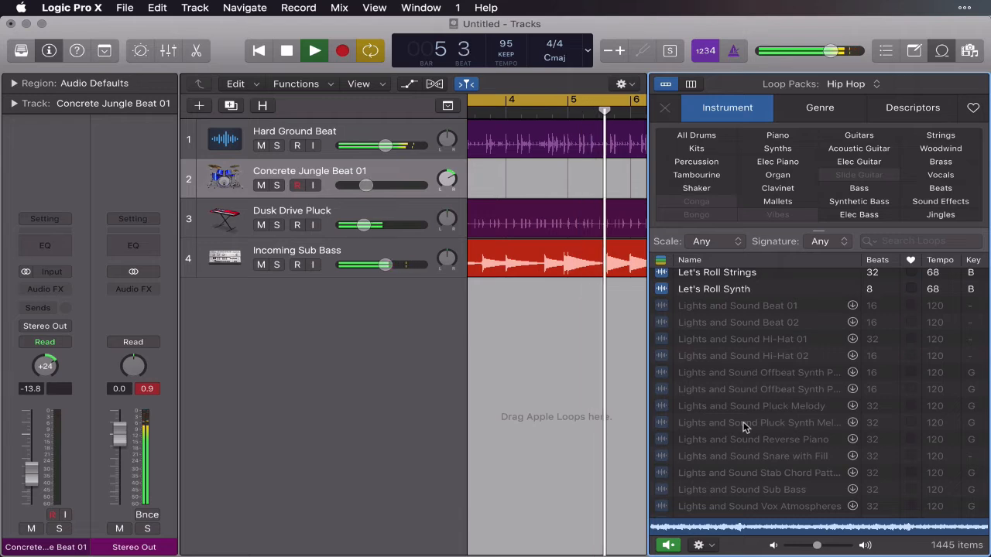
{"action": "left_click", "coordinate": [662, 291]}
Audition the Longing Synth 02 and Mellow Drizzle Soft Pad loops against the playing project.
{"action": "scroll", "coordinate": [737, 400], "scroll_direction": "down", "scroll_amount": 5}
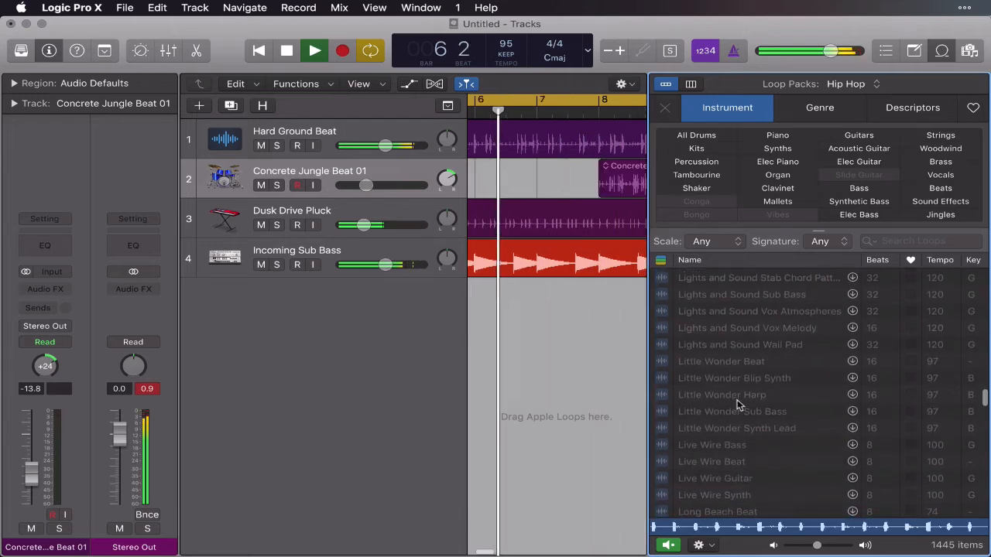
{"action": "scroll", "coordinate": [736, 400], "scroll_direction": "down", "scroll_amount": 6}
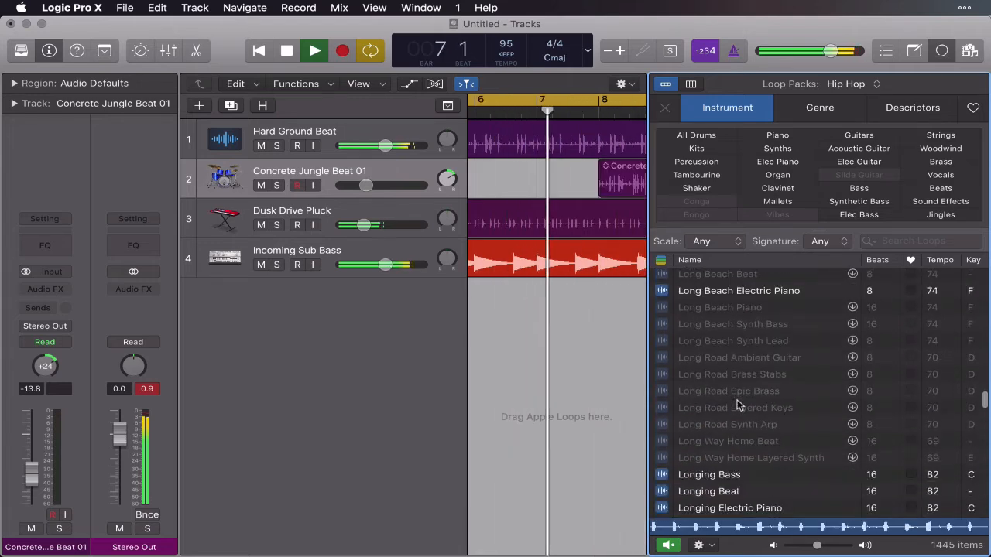
{"action": "scroll", "coordinate": [736, 399], "scroll_direction": "down", "scroll_amount": 6}
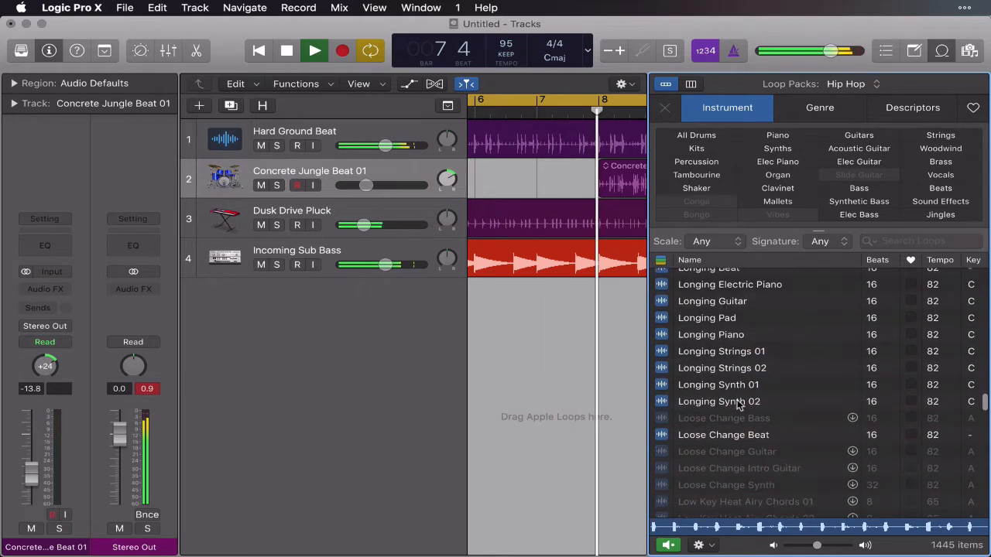
{"action": "left_click", "coordinate": [662, 401]}
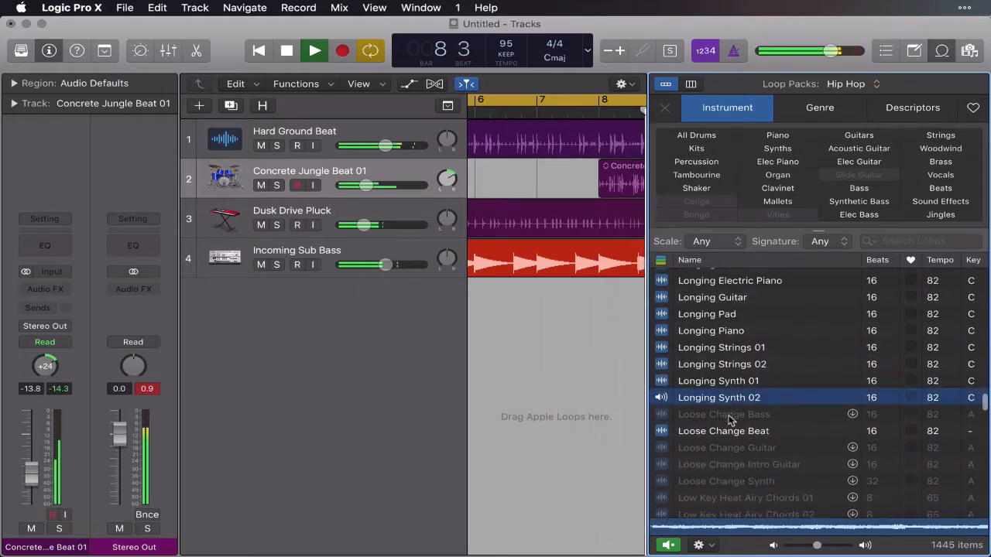
{"action": "scroll", "coordinate": [727, 419], "scroll_direction": "down", "scroll_amount": 10}
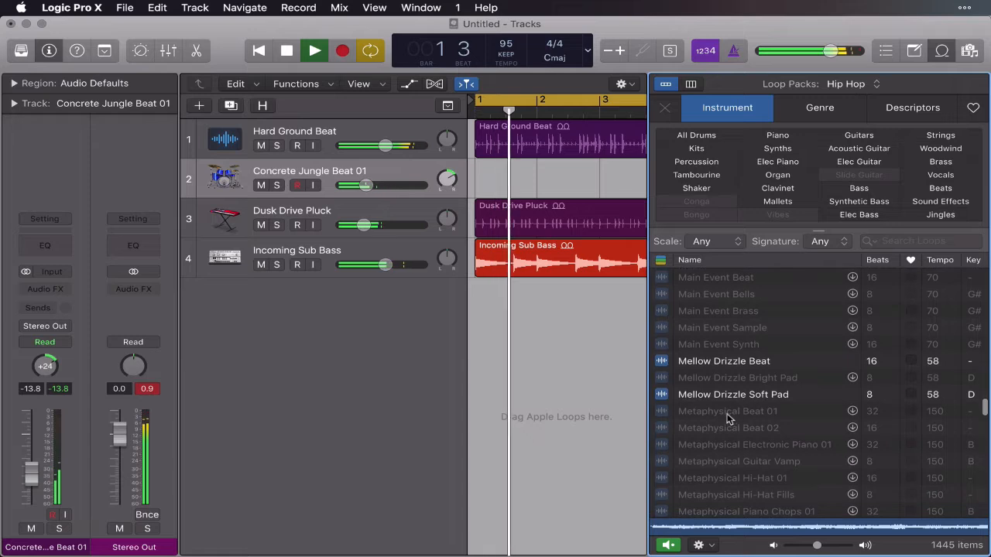
{"action": "left_click", "coordinate": [662, 395]}
Compare the Night Sky Siren FX and Night Sky Synth loops against the playing project, returning to Night Sky Siren FX.
{"action": "scroll", "coordinate": [740, 438], "scroll_direction": "down", "scroll_amount": 10}
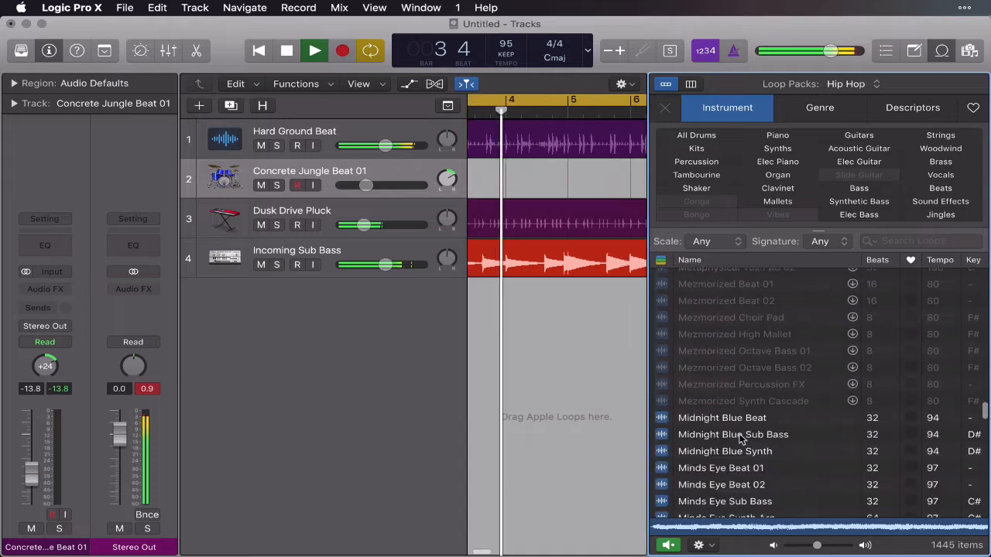
{"action": "scroll", "coordinate": [740, 438], "scroll_direction": "down", "scroll_amount": 3}
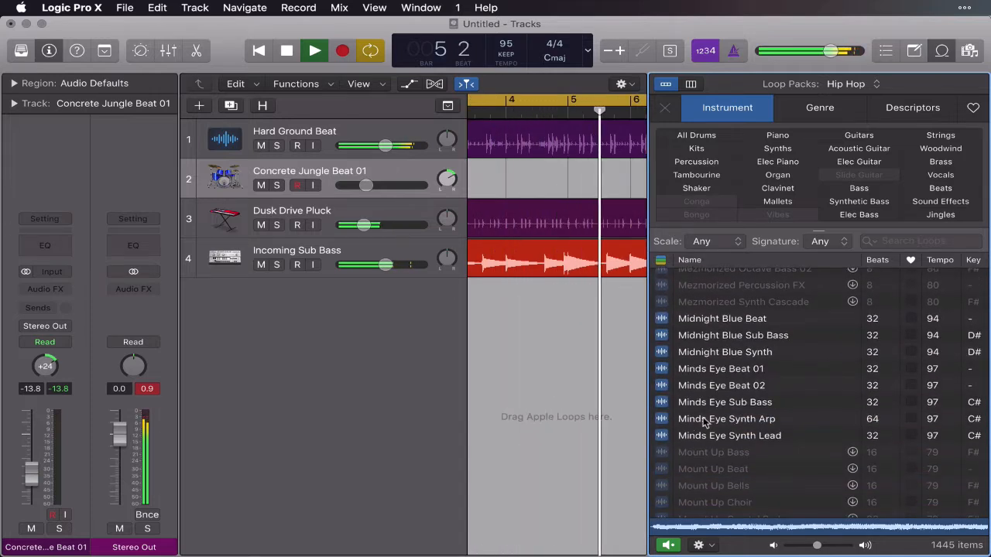
{"action": "scroll", "coordinate": [705, 422], "scroll_direction": "down", "scroll_amount": 8}
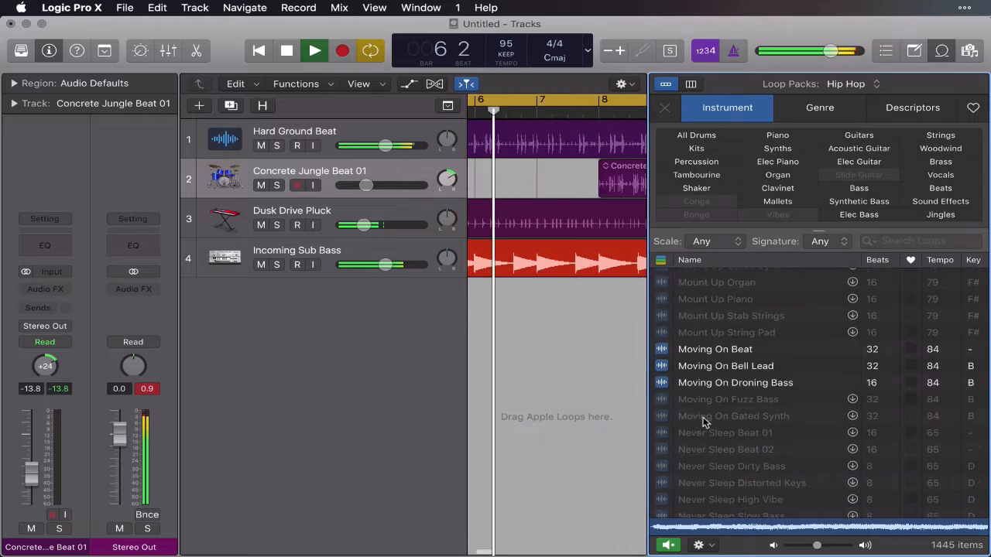
{"action": "scroll", "coordinate": [704, 422], "scroll_direction": "down", "scroll_amount": 10}
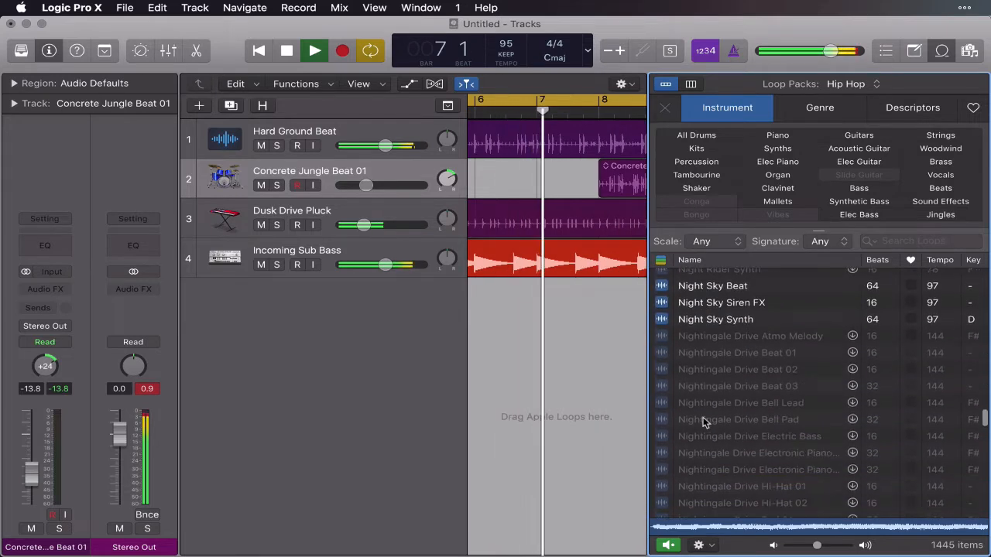
{"action": "left_click", "coordinate": [665, 303]}
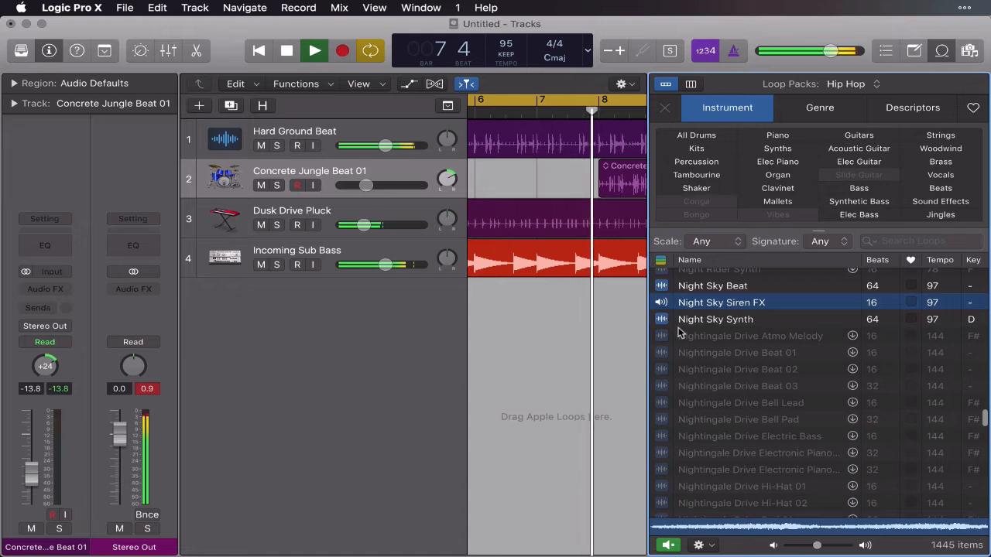
{"action": "left_click", "coordinate": [668, 320]}
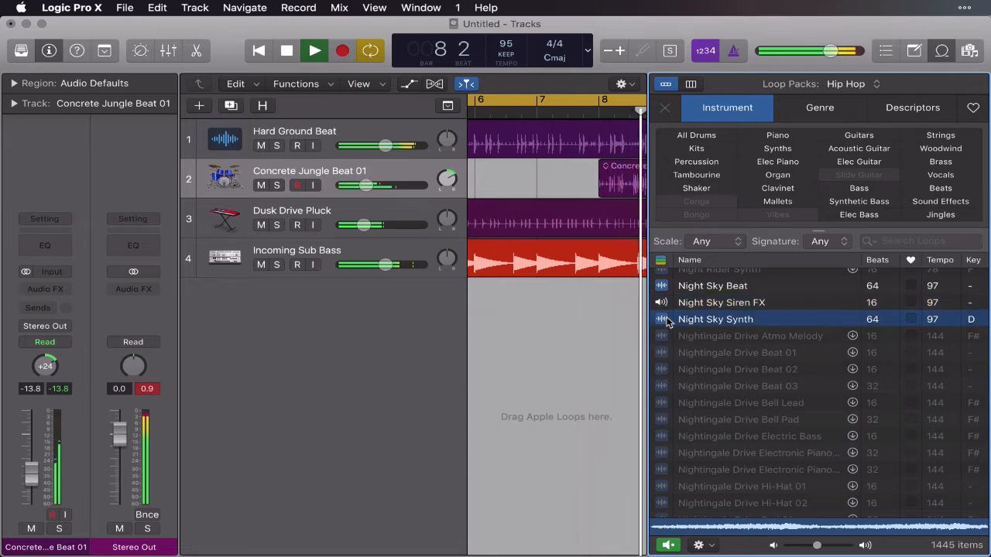
{"action": "left_click", "coordinate": [663, 304]}
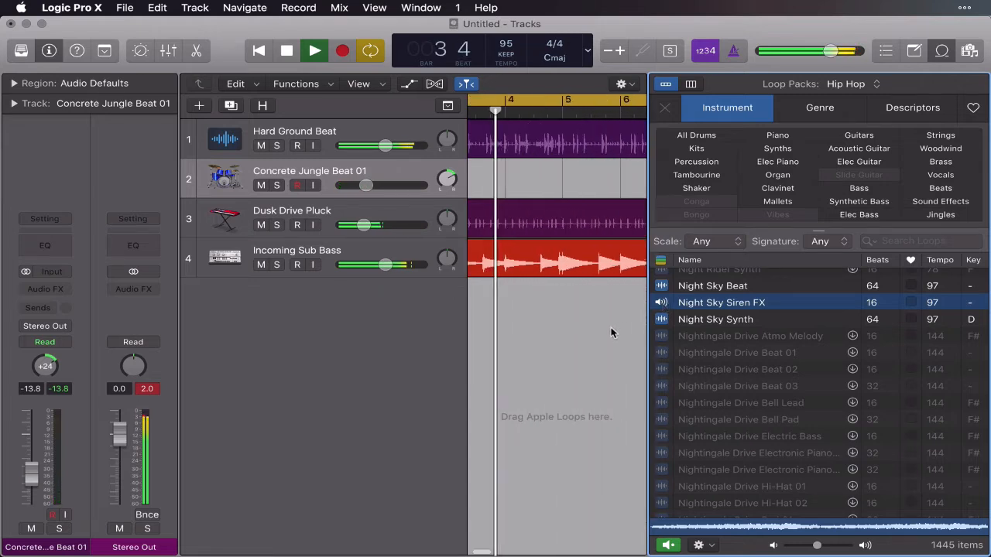
Add the Night Sky Siren FX loop on a new track at bar 1, stop playback and hide the Loop Browser.
{"action": "scroll", "coordinate": [610, 333], "scroll_direction": "down", "scroll_amount": 5}
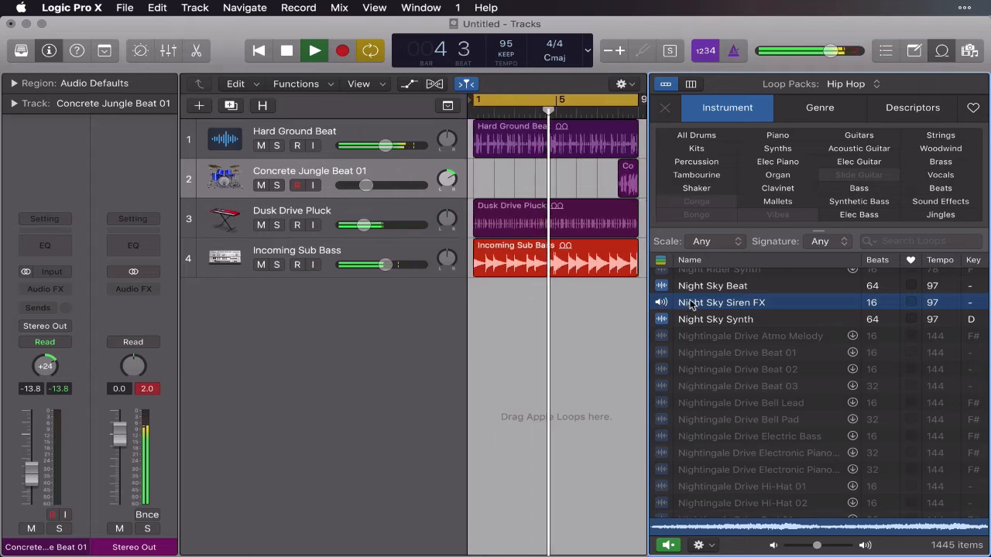
{"action": "left_click_drag", "start_coordinate": [690, 304], "coordinate": [471, 291]}
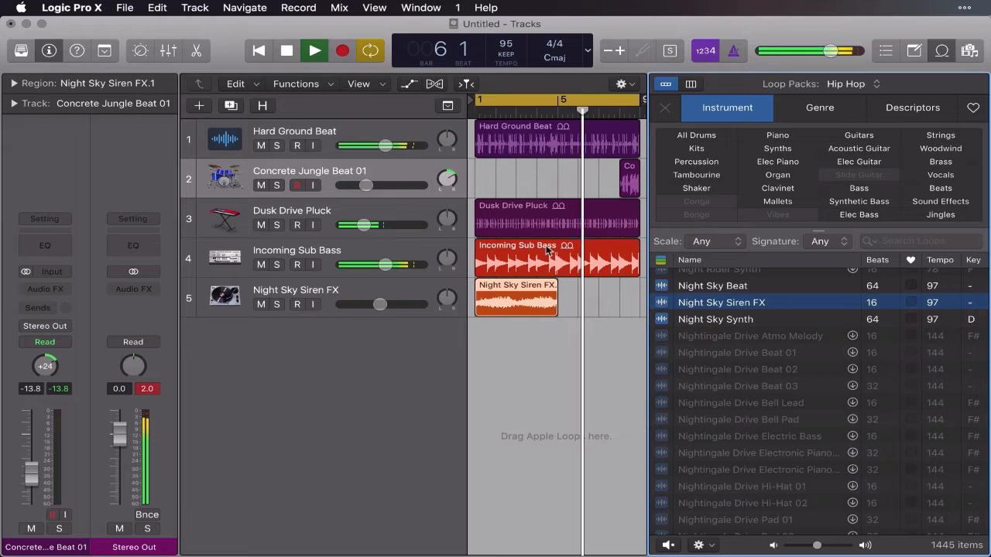
{"action": "left_click", "coordinate": [287, 50]}
{"action": "left_click", "coordinate": [941, 51]}
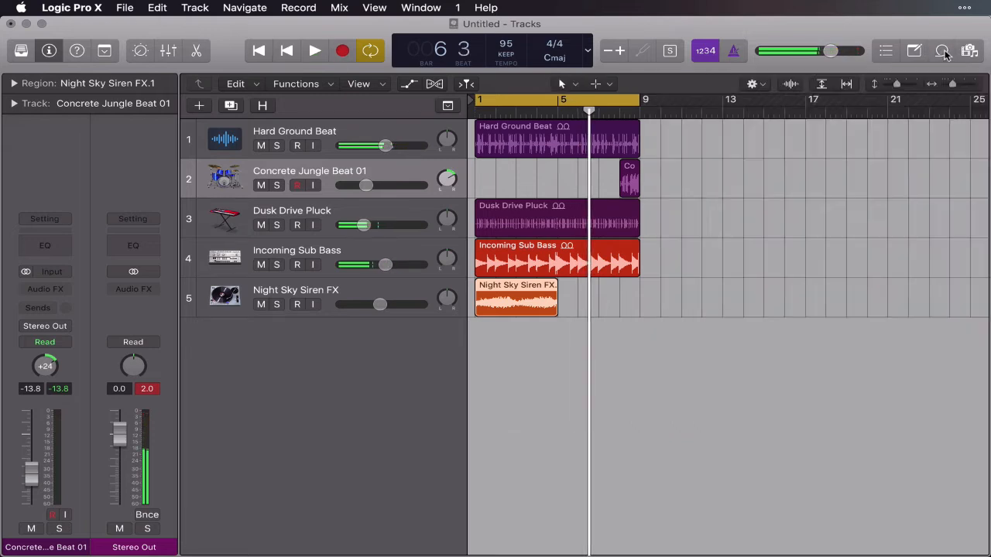
Move the Night Sky Siren FX region to start at bar 5.
{"action": "left_click", "coordinate": [633, 307]}
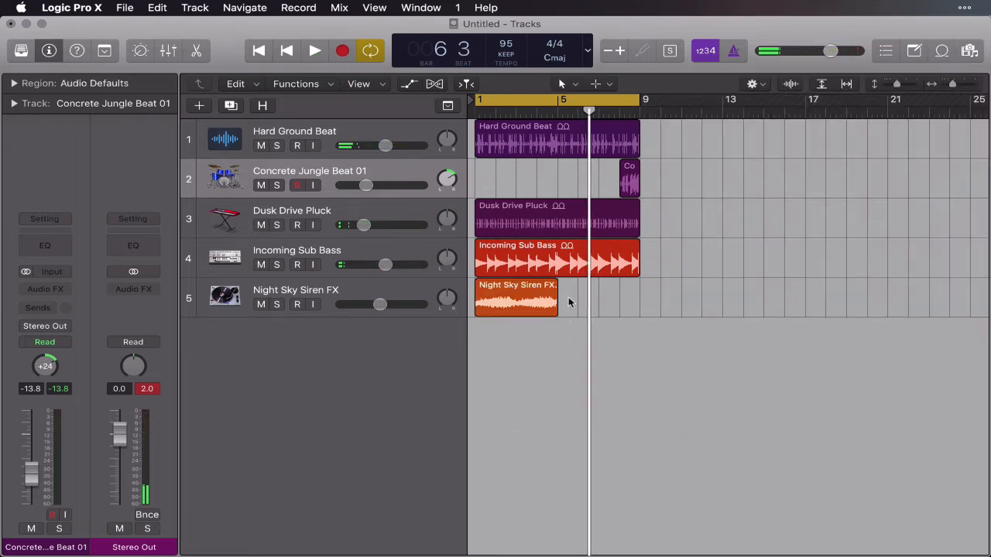
{"action": "left_click_drag", "start_coordinate": [530, 298], "coordinate": [614, 302]}
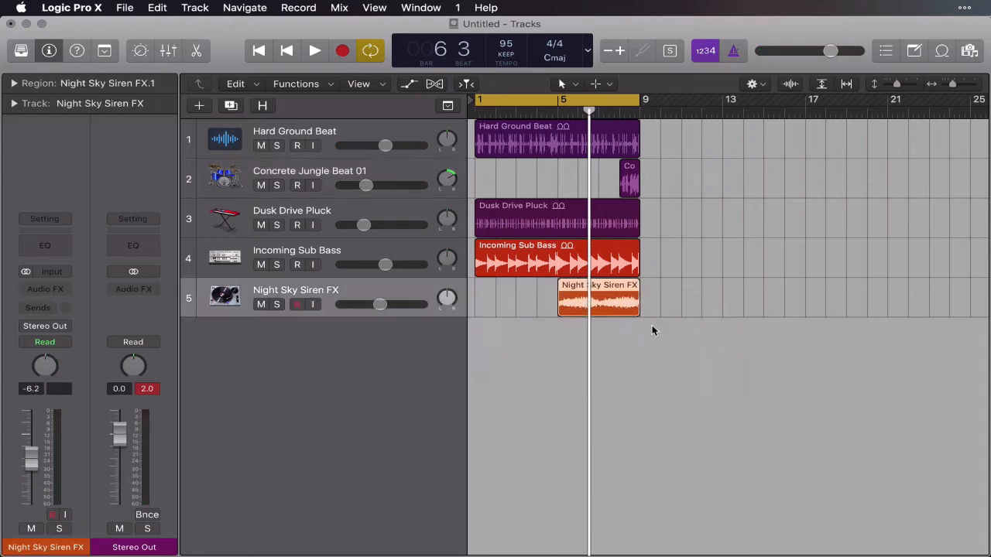
{"action": "left_click", "coordinate": [656, 341]}
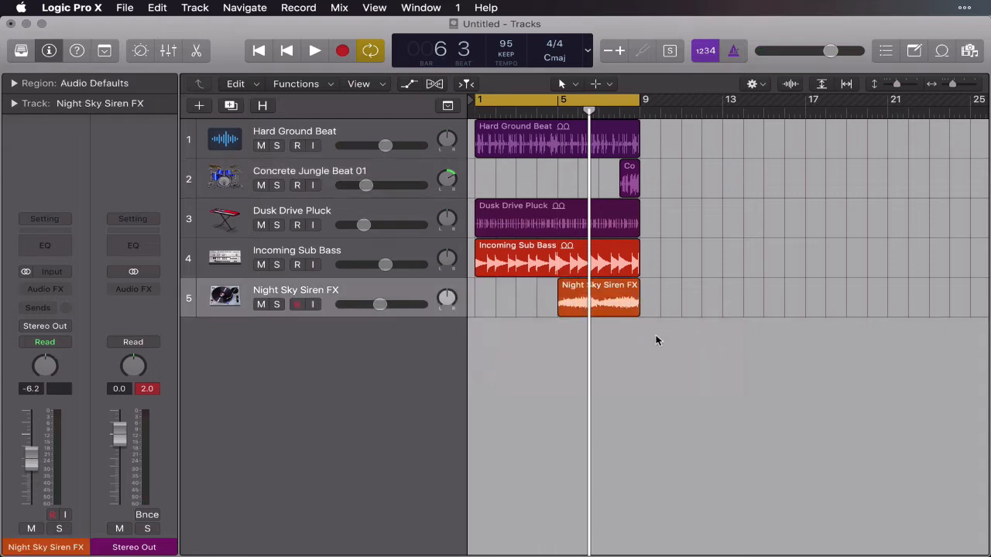
Return the playhead to the start and extend the cycle range's end to bar 33.
{"action": "key", "text": "Return"}
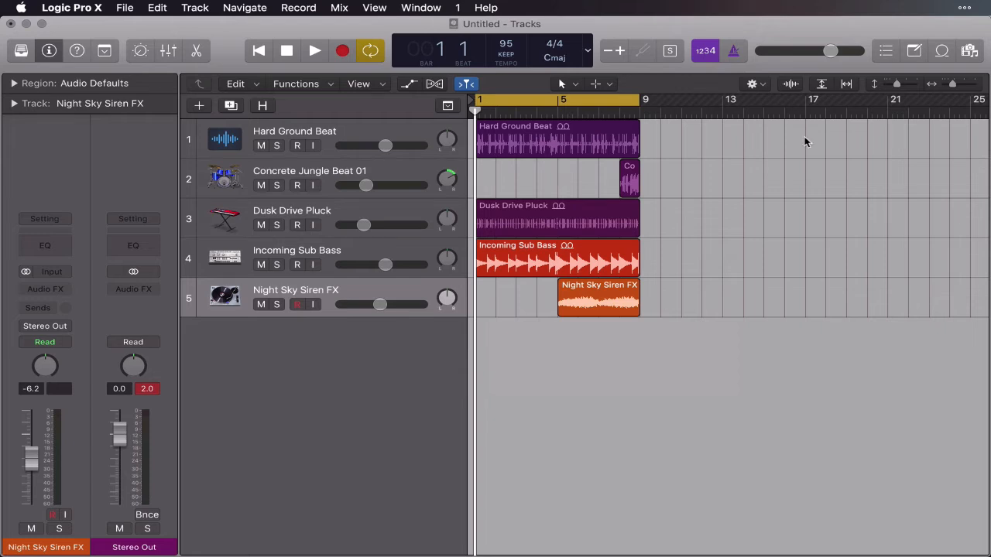
{"action": "left_click_drag", "start_coordinate": [954, 90], "coordinate": [945, 91]}
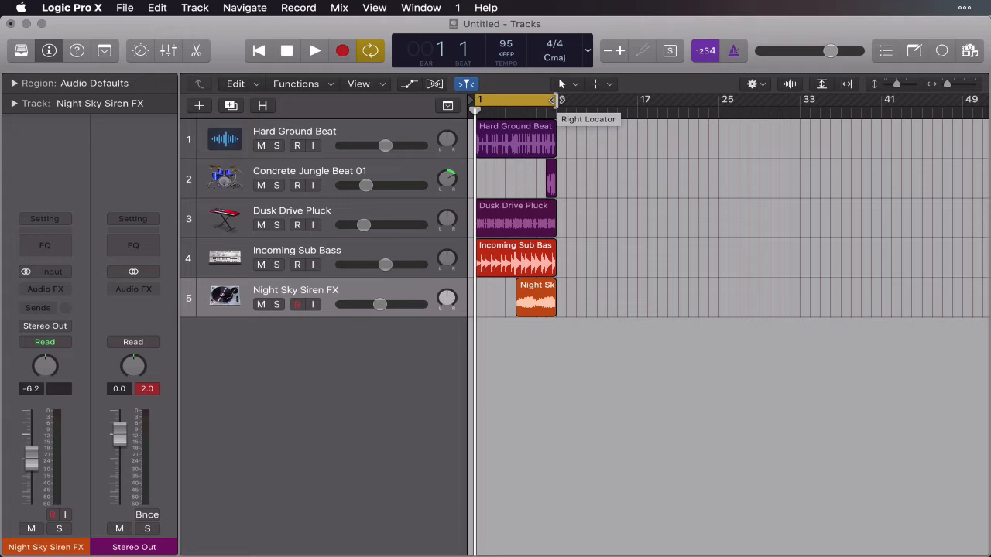
{"action": "left_click_drag", "start_coordinate": [554, 101], "coordinate": [798, 114]}
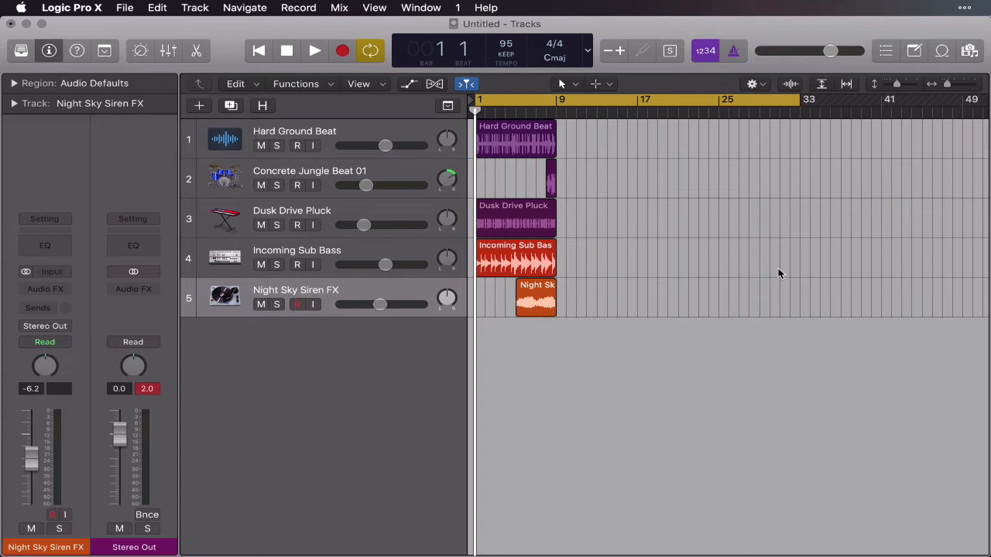
Loop the Hard Ground Beat region out to bar 33.
{"action": "left_click", "coordinate": [403, 134]}
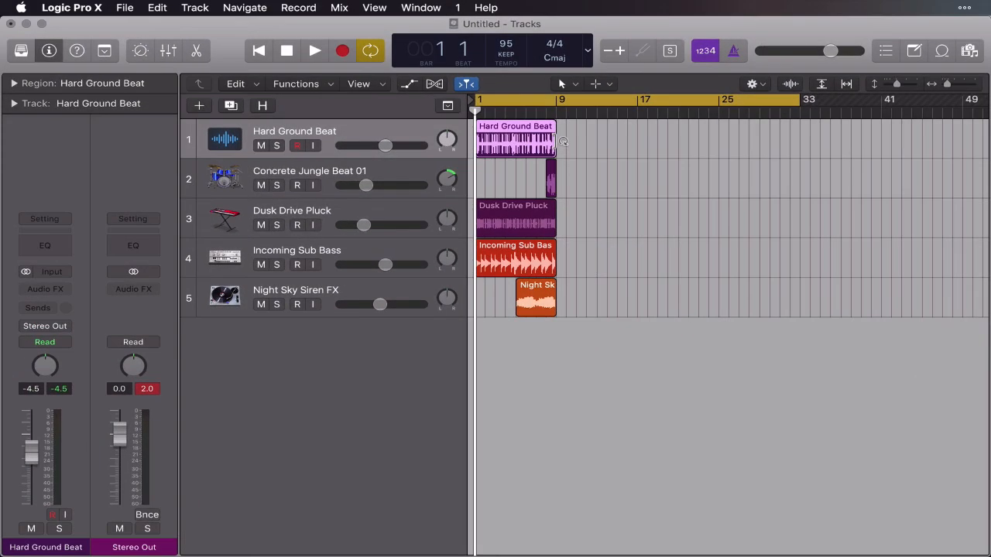
{"action": "left_click_drag", "start_coordinate": [563, 141], "coordinate": [804, 126]}
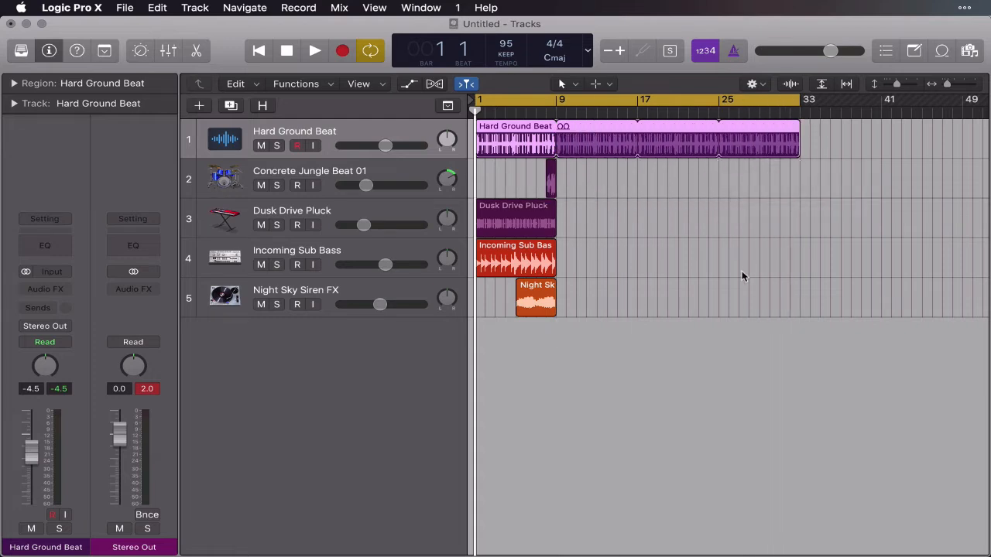
Loop the Dusk Drive Pluck region out to bar 33.
{"action": "left_click", "coordinate": [520, 225]}
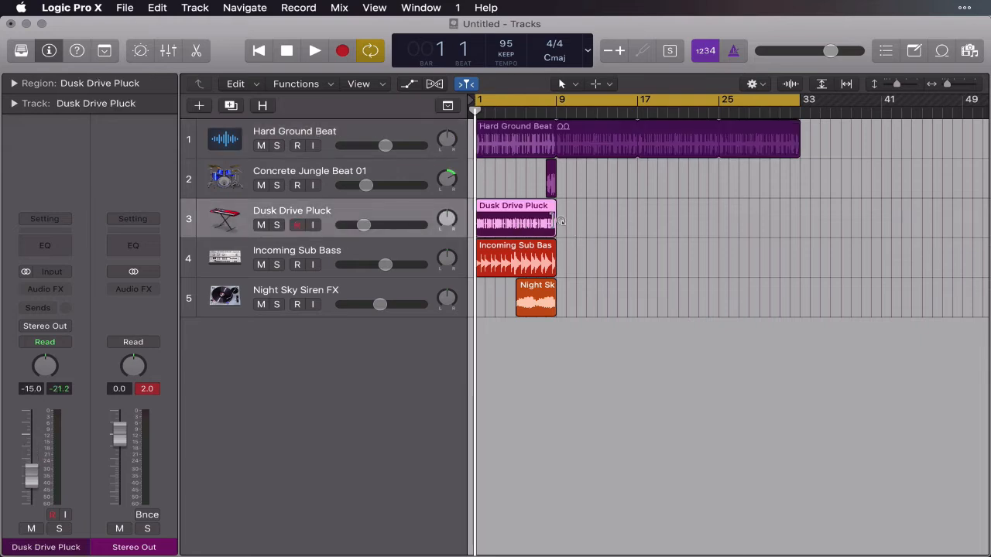
{"action": "left_click_drag", "start_coordinate": [561, 221], "coordinate": [803, 210]}
{"action": "left_click", "coordinate": [691, 296]}
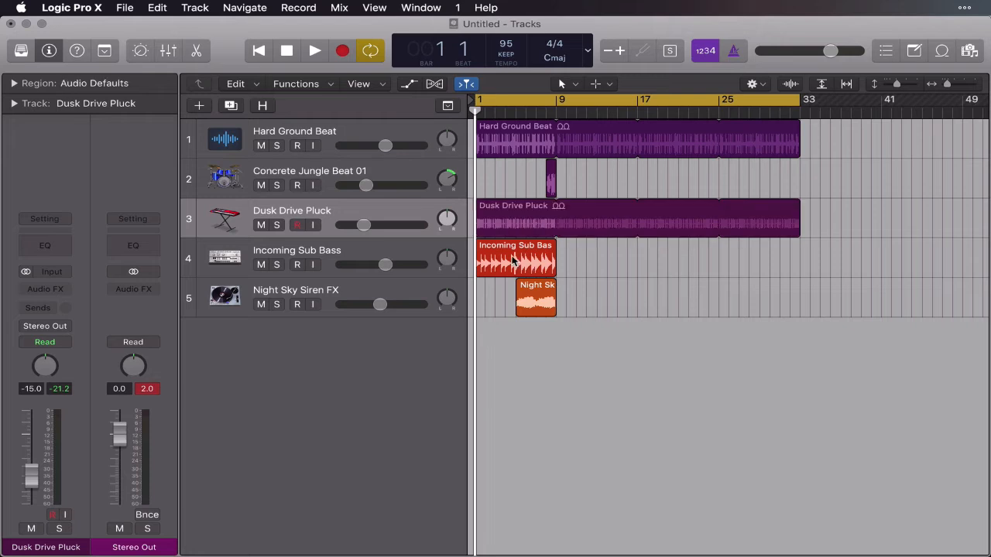
Move the Incoming Sub Bass and Night Sky Siren FX regions to start at bar 9, and loop the bass out to bar 33.
{"action": "left_click_drag", "start_coordinate": [512, 263], "coordinate": [593, 263]}
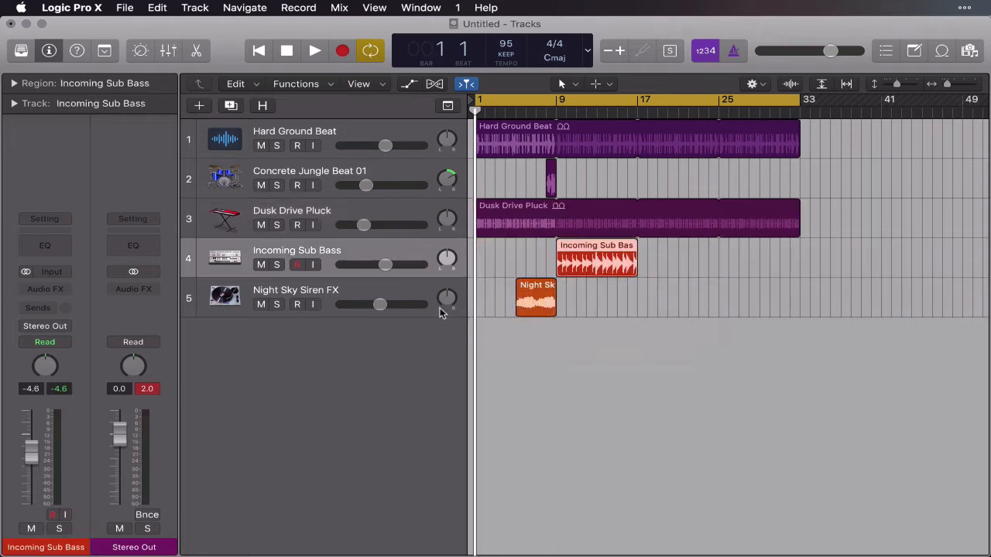
{"action": "left_click_drag", "start_coordinate": [536, 294], "coordinate": [572, 292]}
{"action": "left_click", "coordinate": [693, 255]}
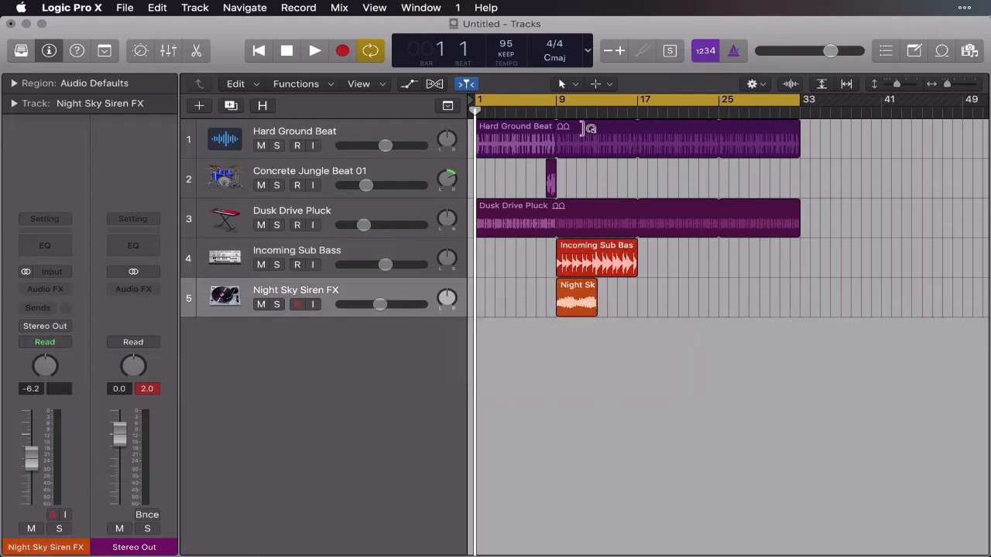
{"action": "left_click_drag", "start_coordinate": [637, 263], "coordinate": [800, 249]}
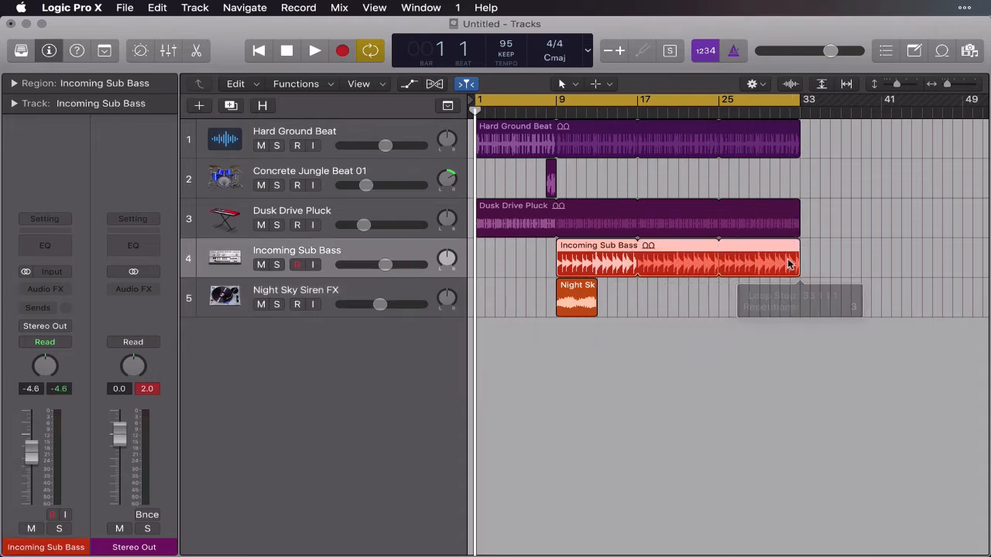
{"action": "left_click", "coordinate": [691, 300]}
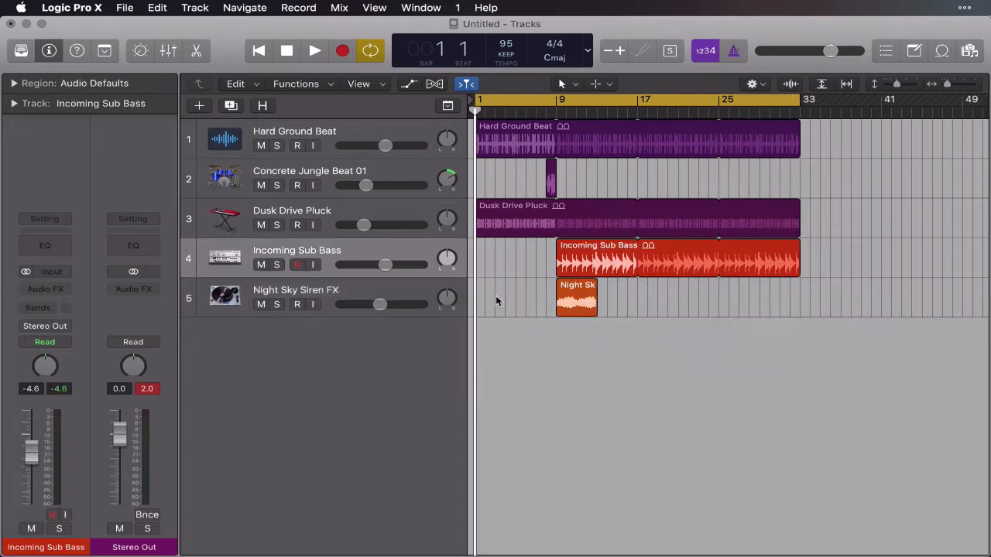
Copy the Night Sky Siren FX region from bar 9 to bar 25.
{"action": "left_click", "coordinate": [584, 302]}
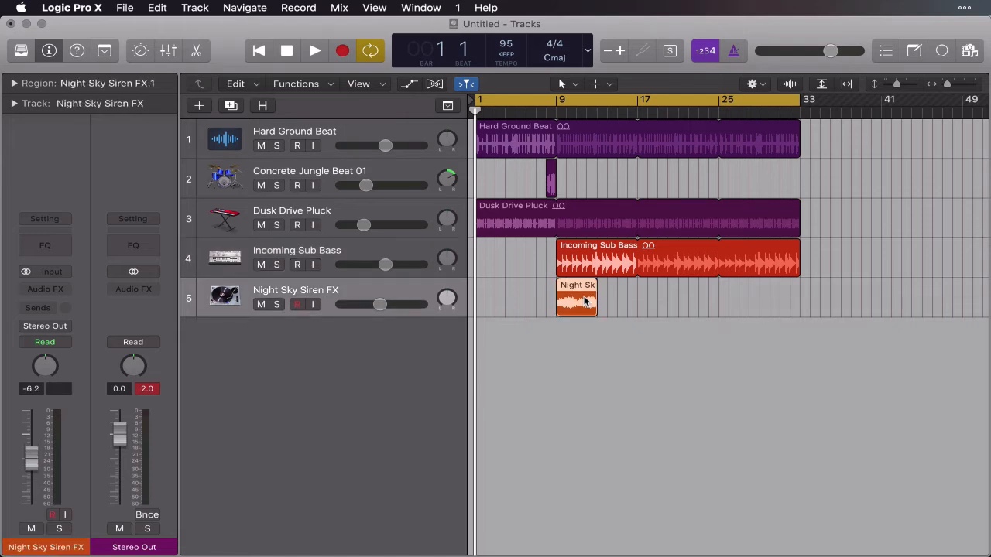
{"action": "left_click_drag", "start_coordinate": [585, 301], "coordinate": [584, 302]}
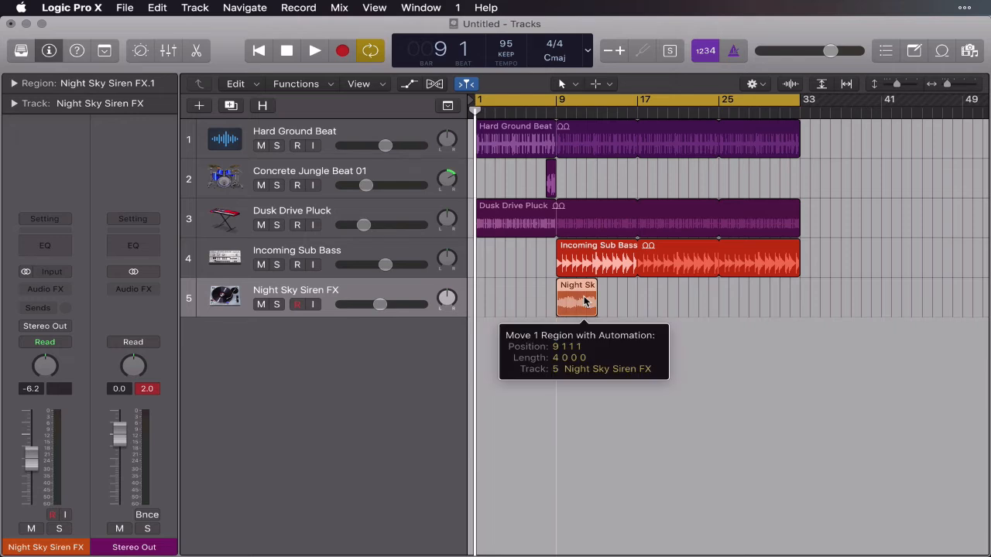
{"action": "key", "text": "alt"}
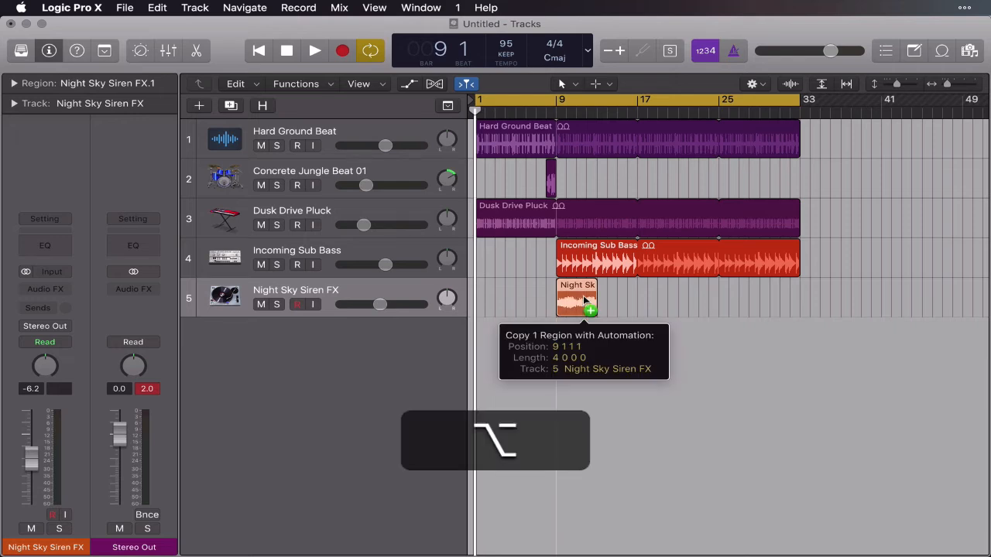
{"action": "left_click_drag", "start_coordinate": [584, 301], "coordinate": [745, 304]}
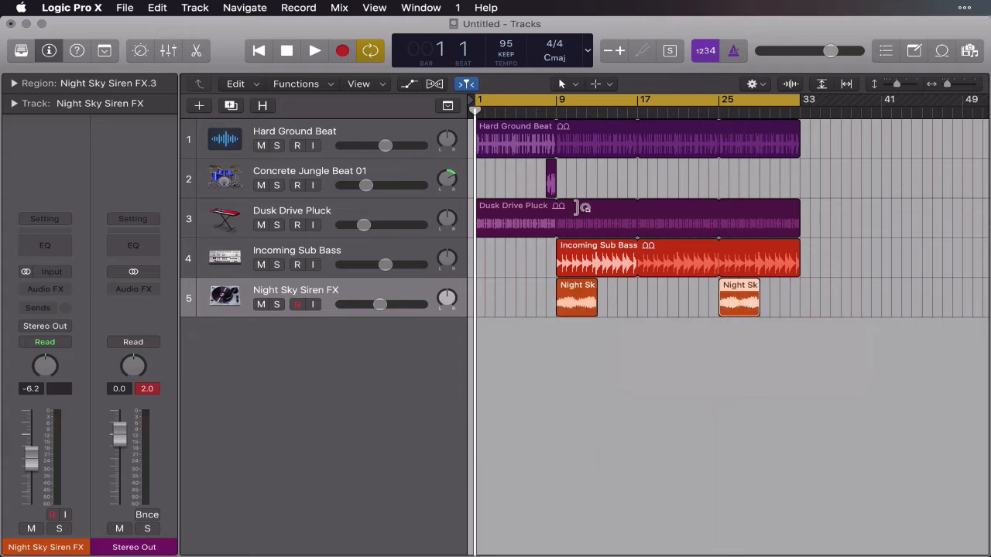
Copy the short Concrete Jungle Beat 01 fill so that it also plays at bars 16, 24 and 32.
{"action": "left_click_drag", "start_coordinate": [551, 184], "coordinate": [793, 172]}
{"action": "key", "text": "alt"}
{"action": "left_click", "coordinate": [817, 315]}
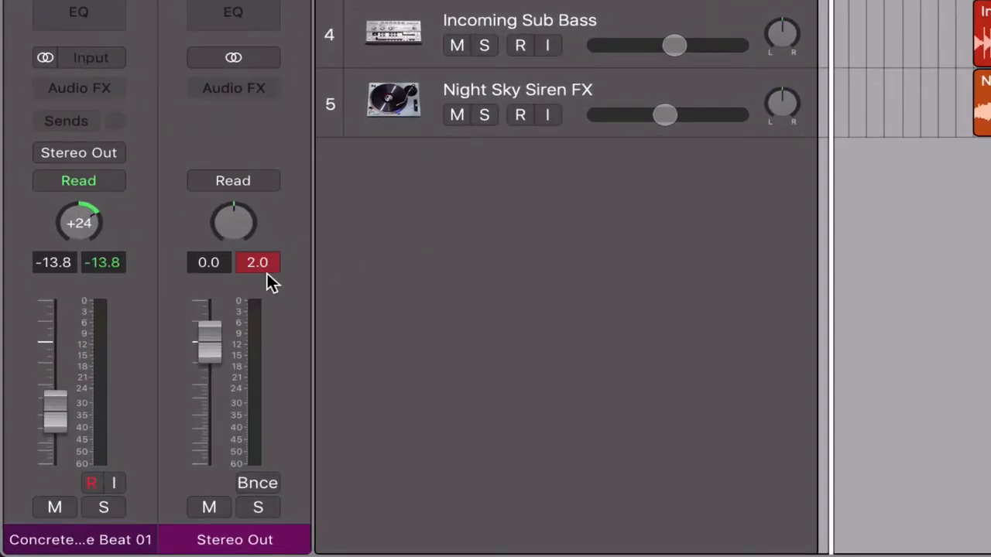
Reset the Stereo Out channel's peak level display and lower the Night Sky Siren FX track's volume.
{"action": "left_click", "coordinate": [267, 273]}
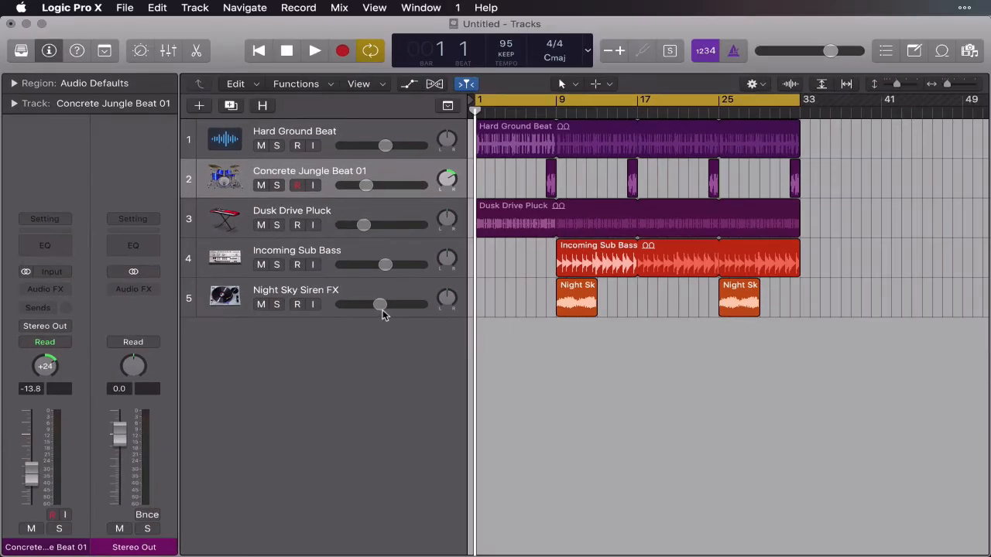
{"action": "left_click", "coordinate": [379, 305]}
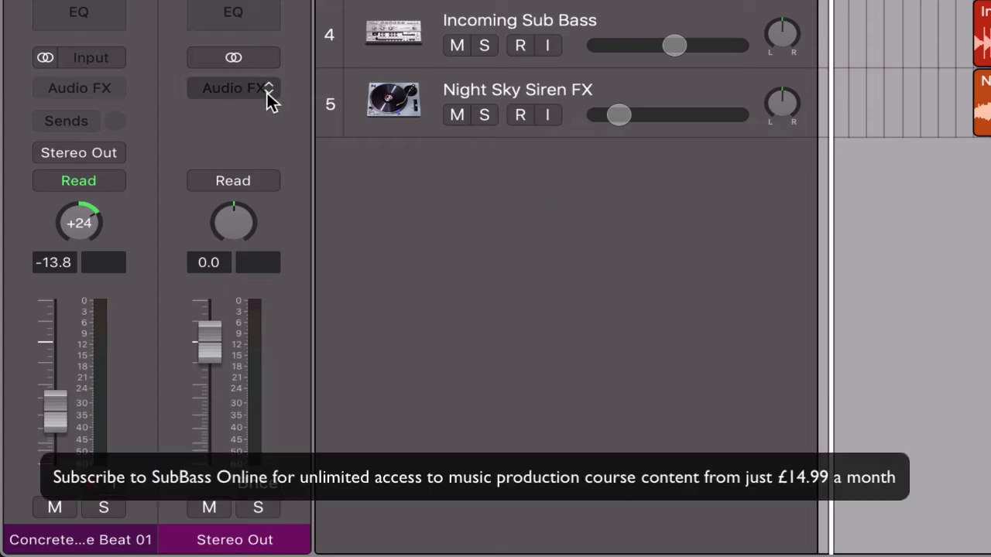
Insert Logic's Limiter from the Dynamics effects on the Stereo Out channel.
{"action": "left_click", "coordinate": [267, 93]}
{"action": "mouse_move", "coordinate": [375, 542]}
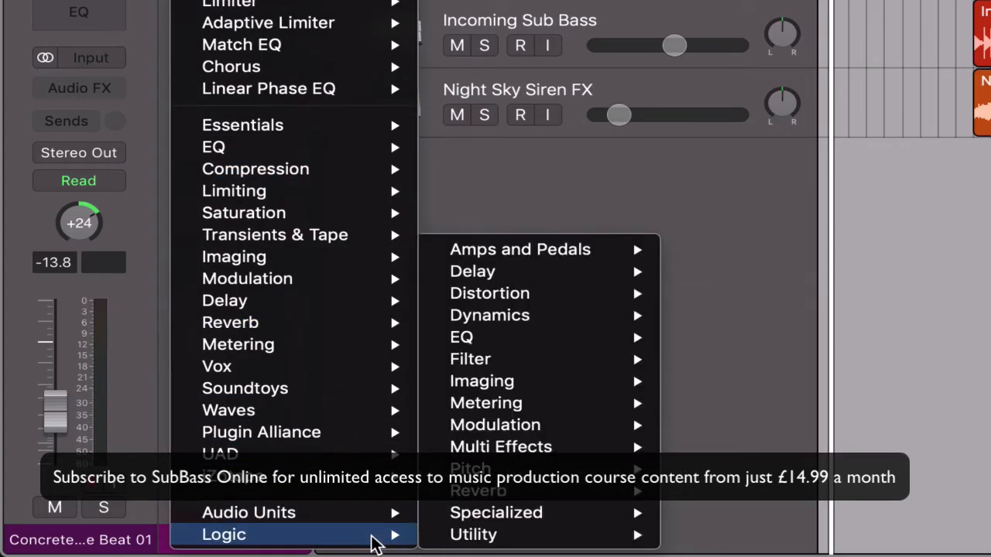
{"action": "mouse_move", "coordinate": [544, 330]}
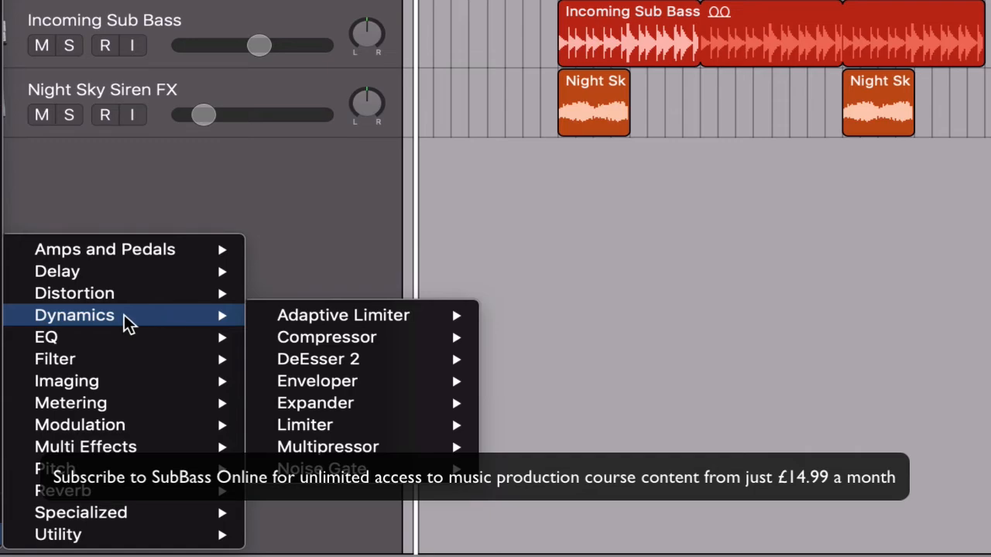
{"action": "mouse_move", "coordinate": [353, 431]}
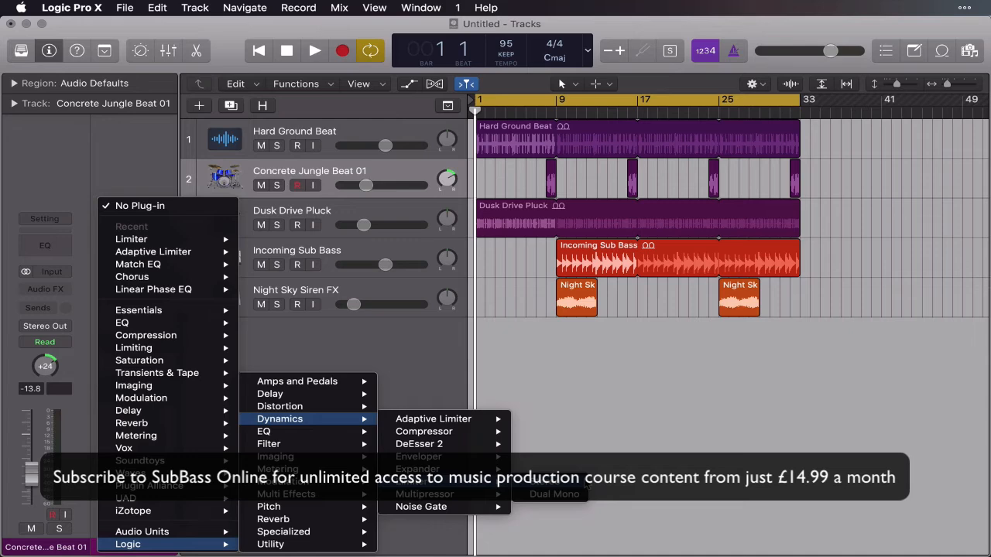
{"action": "left_click", "coordinate": [573, 481]}
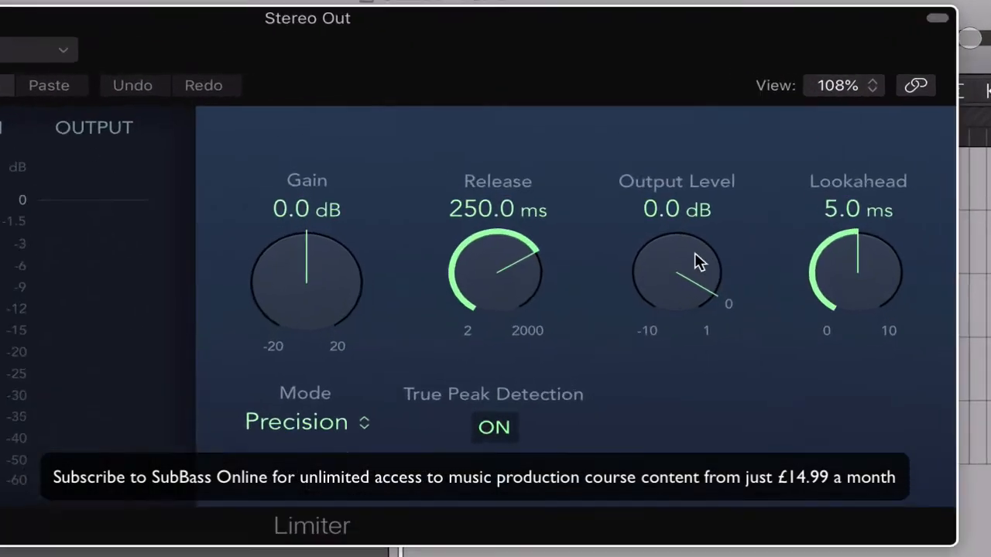
Set the Limiter's output level to -0.5 dB, raise its gain to +8.0 dB during playback, and close the plug-in window.
{"action": "left_click_drag", "start_coordinate": [666, 191], "coordinate": [651, 200]}
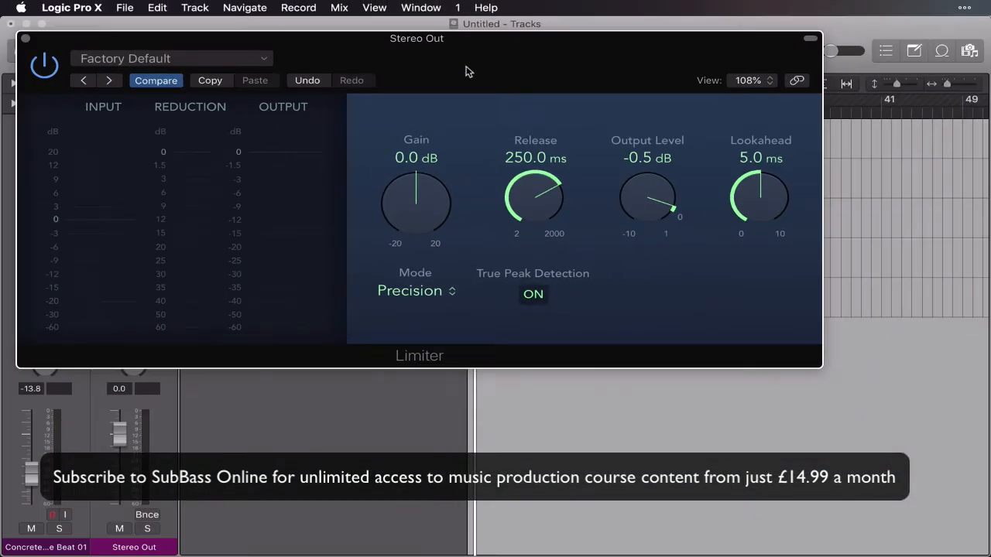
{"action": "left_click_drag", "start_coordinate": [467, 71], "coordinate": [544, 165]}
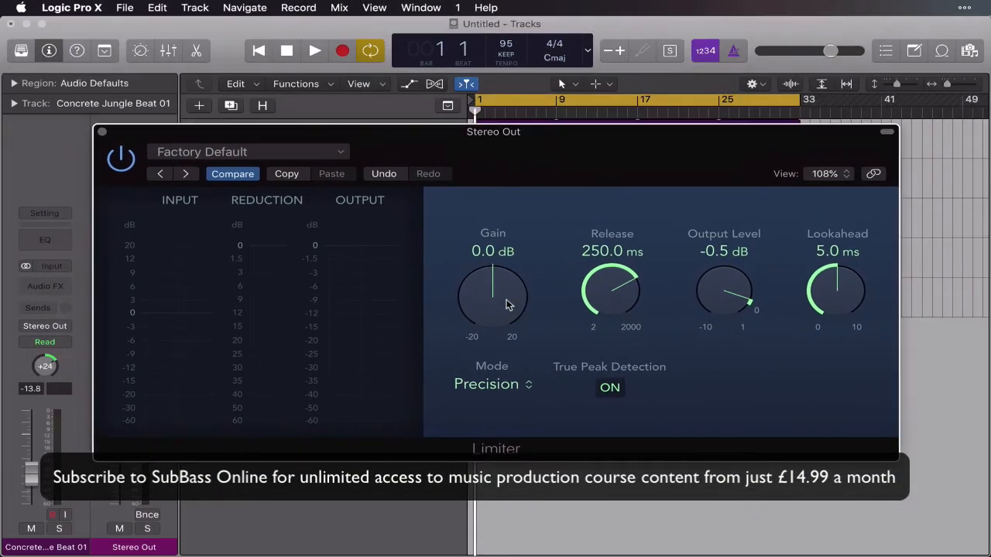
{"action": "key", "text": "space"}
{"action": "left_click_drag", "start_coordinate": [509, 304], "coordinate": [504, 260]}
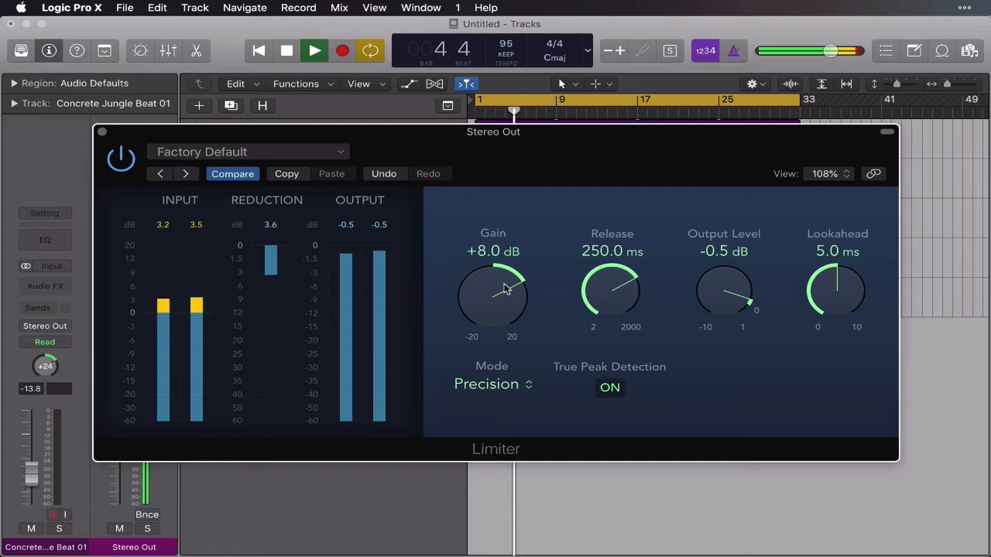
{"action": "left_click", "coordinate": [102, 132]}
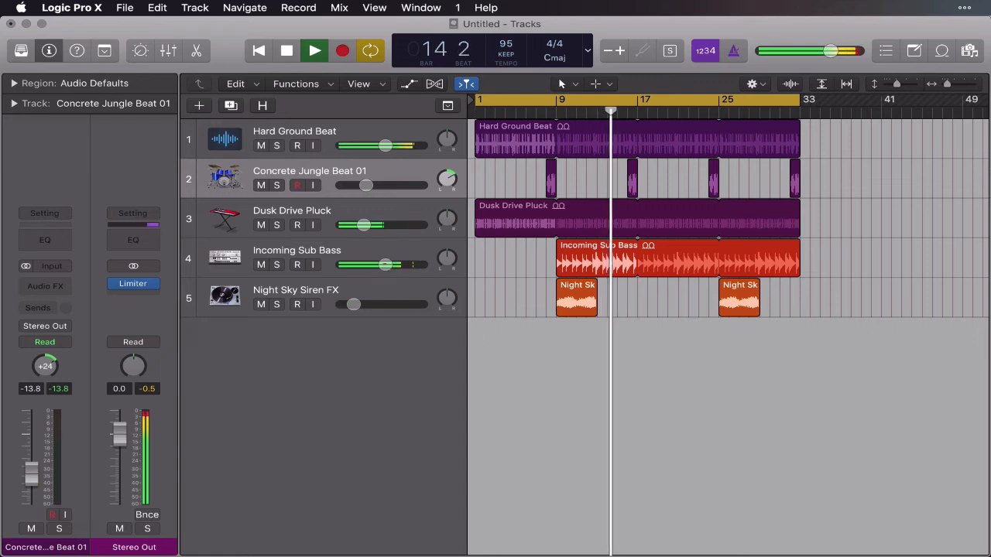
Lower the Incoming Sub Bass track's volume slightly and stop playback.
{"action": "left_click_drag", "start_coordinate": [385, 265], "coordinate": [381, 265]}
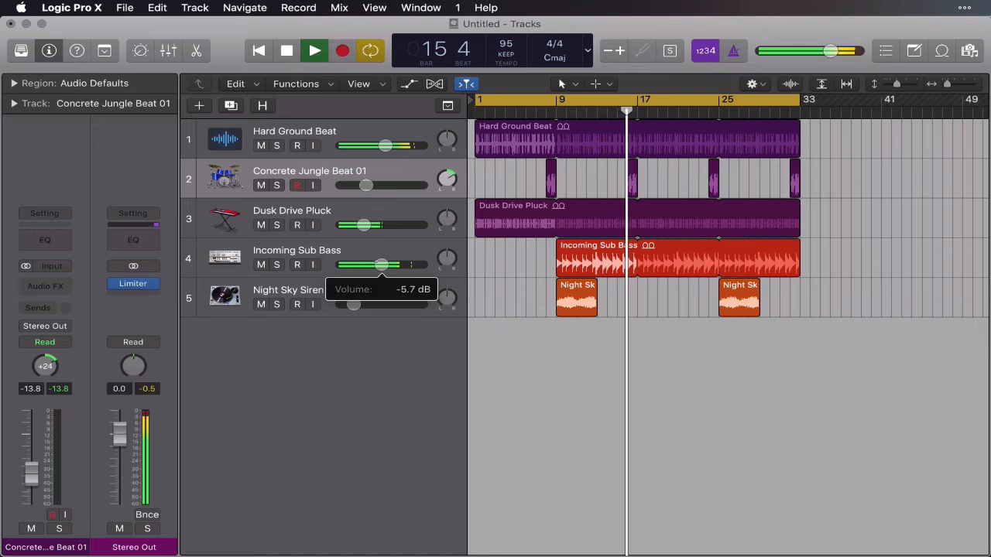
{"action": "left_click", "coordinate": [286, 52]}
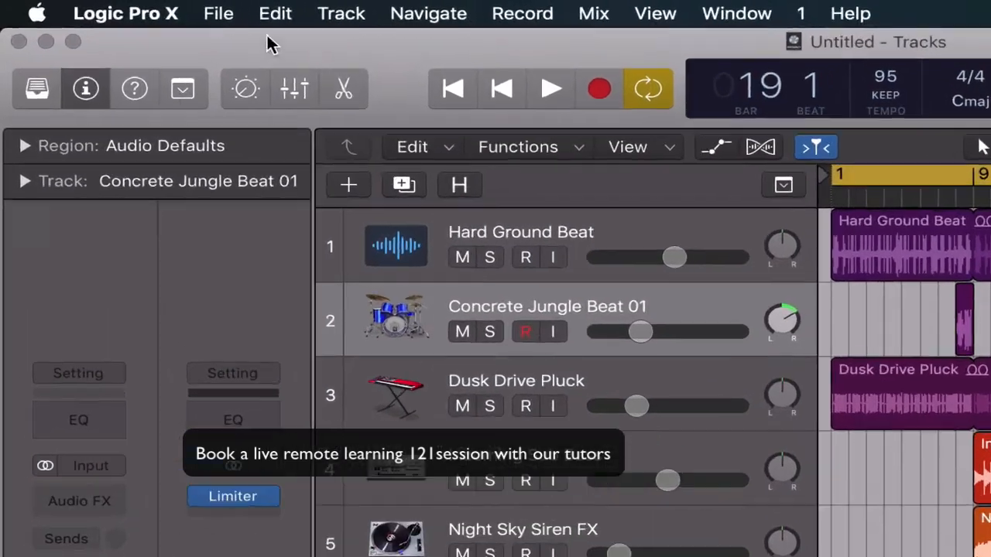
Save the project to the Desktop as Quick Demo, including Space Designer impulse responses, movie file and Apple Sound Library content.
{"action": "left_click", "coordinate": [127, 9]}
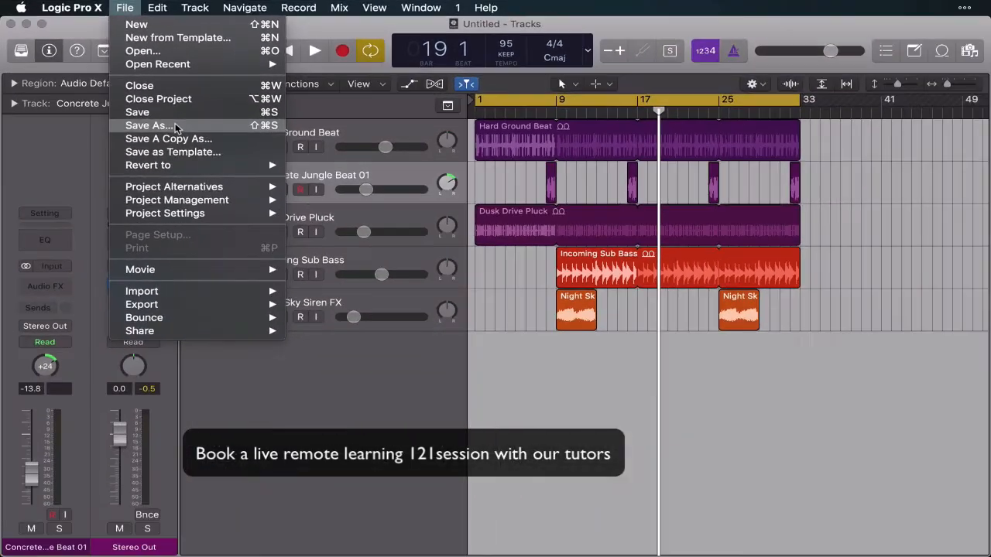
{"action": "left_click", "coordinate": [306, 219]}
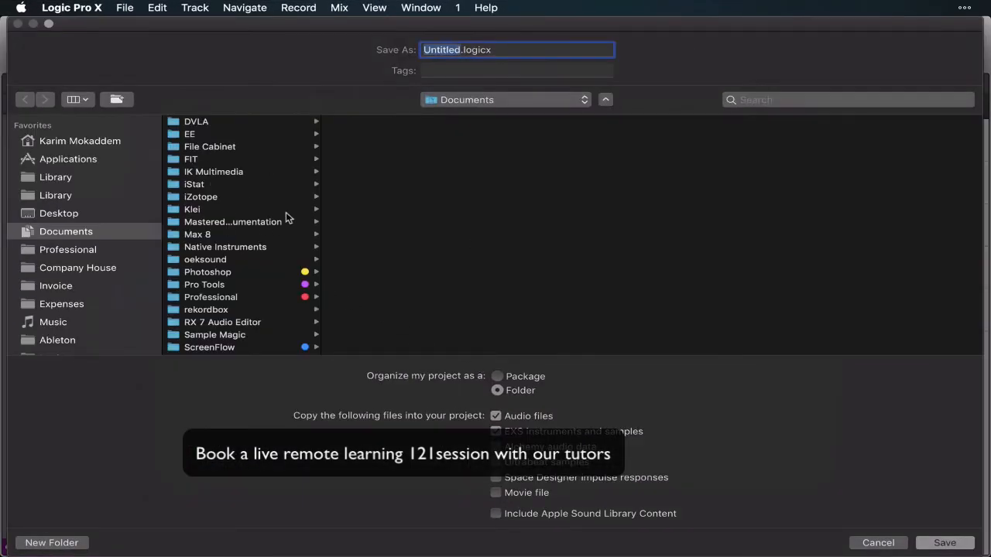
{"action": "left_click", "coordinate": [62, 214]}
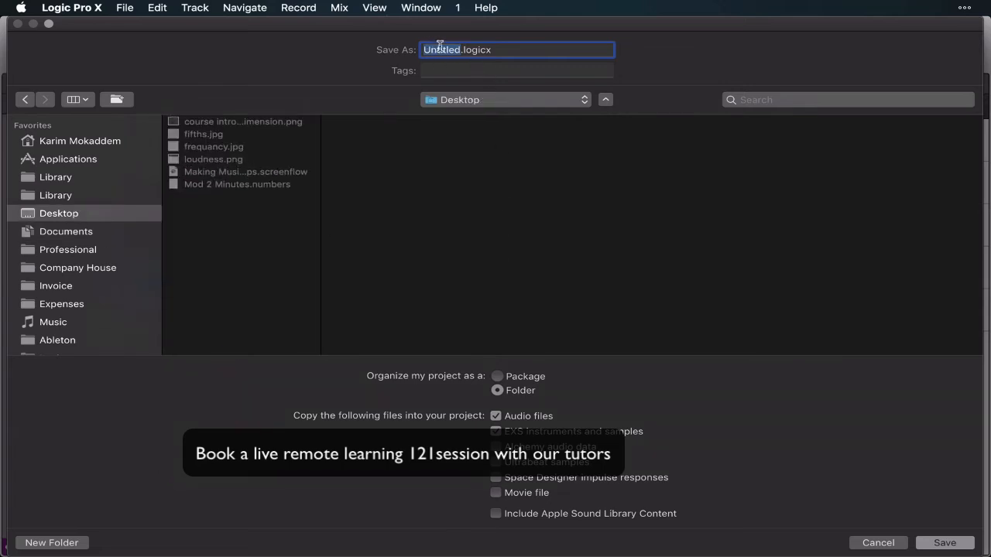
{"action": "type", "text": "Quick Demo"}
{"action": "left_click", "coordinate": [495, 477]}
{"action": "left_click", "coordinate": [496, 493]}
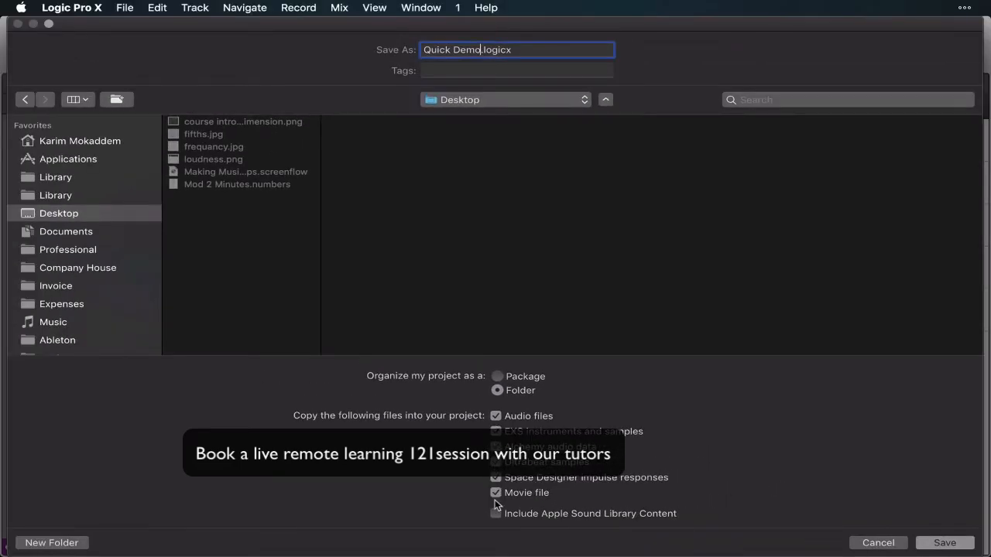
{"action": "left_click", "coordinate": [963, 545]}
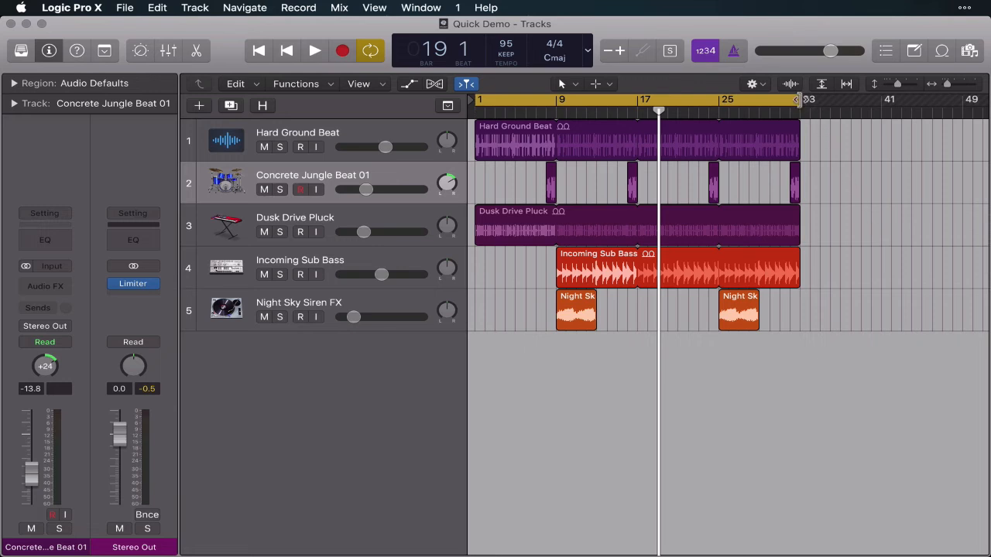
Extend the cycle range's end to about bar 38 and play the ending of the arrangement up to bar 33.
{"action": "left_click_drag", "start_coordinate": [798, 99], "coordinate": [851, 99]}
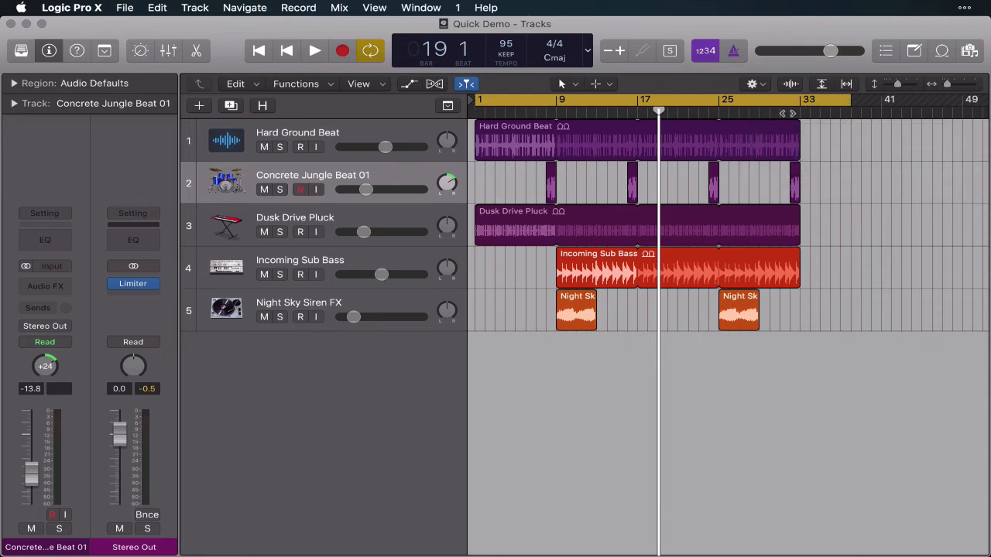
{"action": "double_click", "coordinate": [763, 110]}
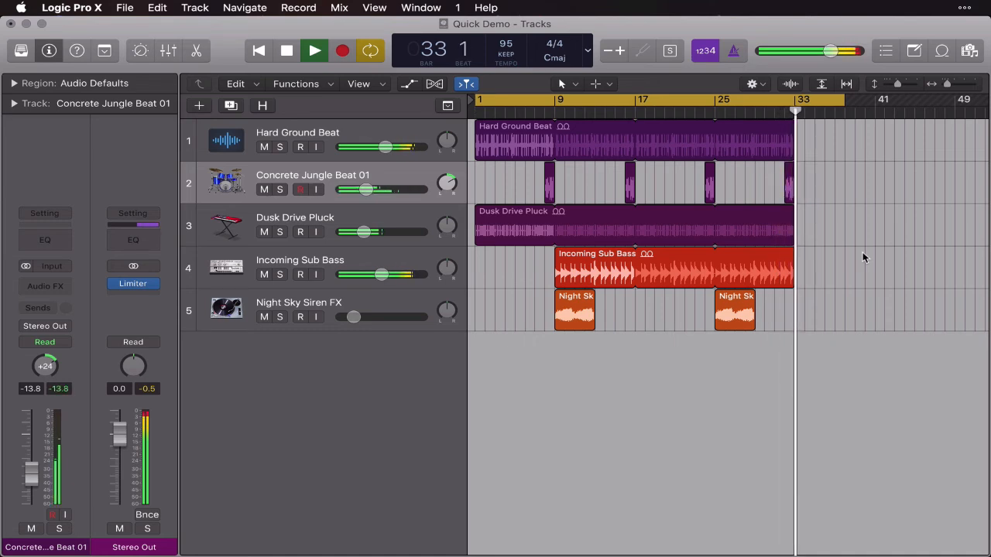
{"action": "key", "text": "space"}
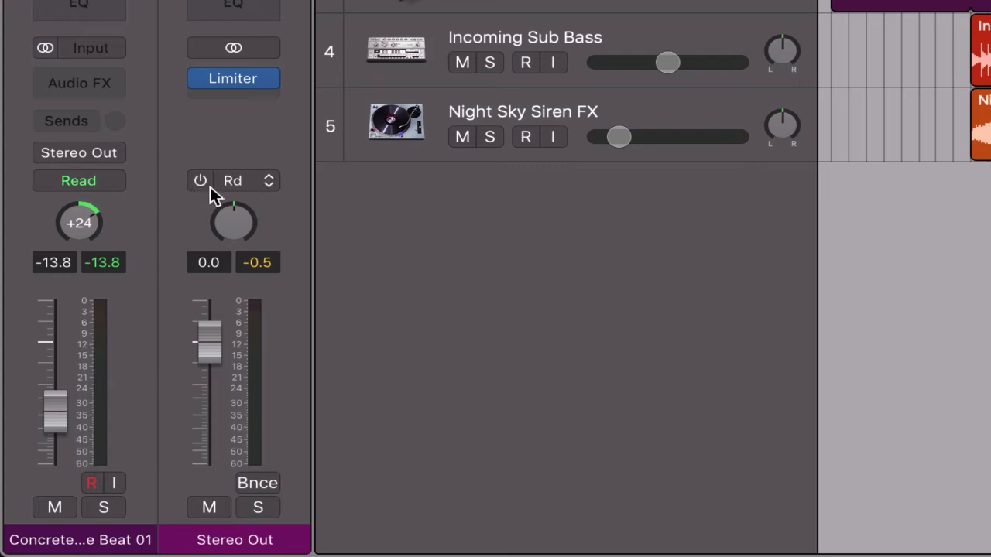
Show Stereo Out as a track in the arrangement and set its automation mode to Touch.
{"action": "mouse_move", "coordinate": [197, 189]}
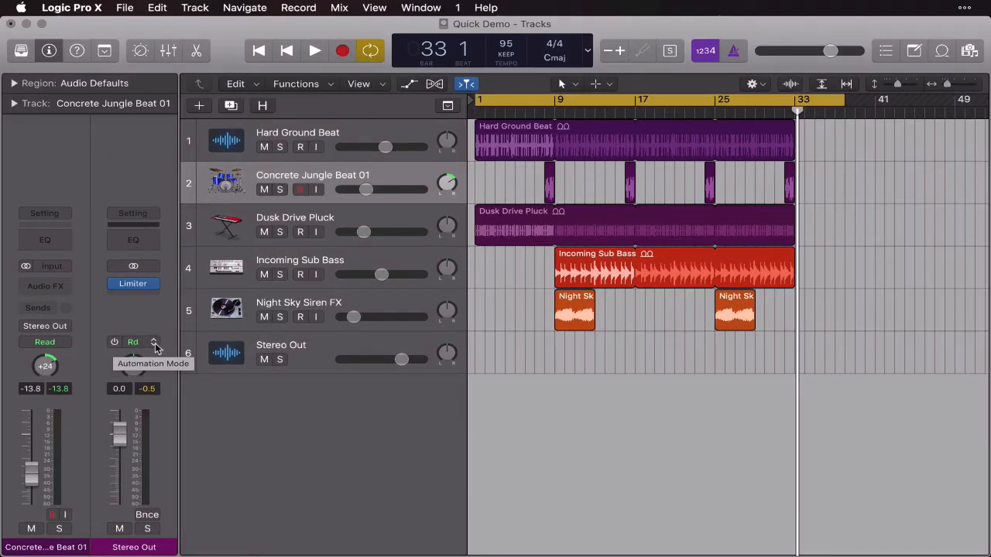
{"action": "left_click", "coordinate": [236, 349]}
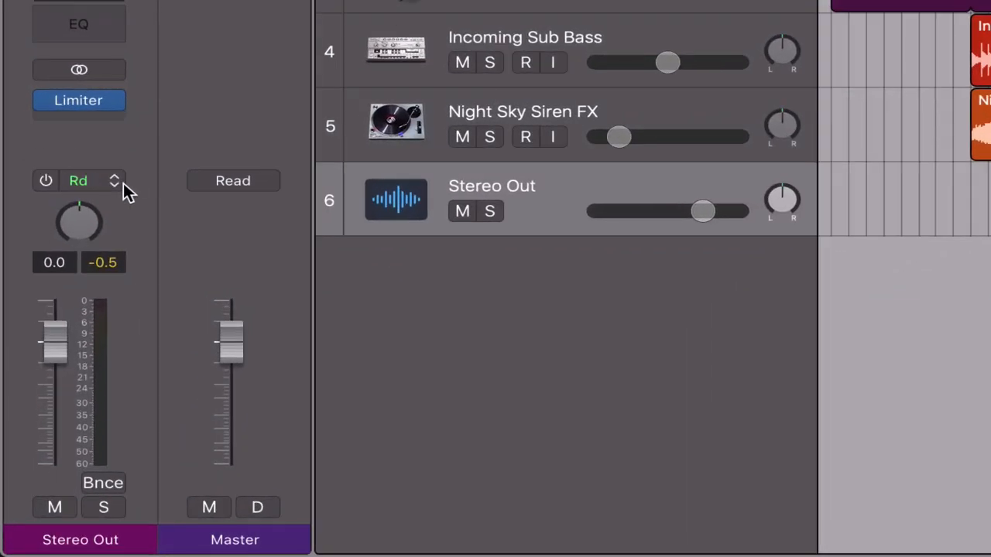
{"action": "left_click", "coordinate": [66, 344]}
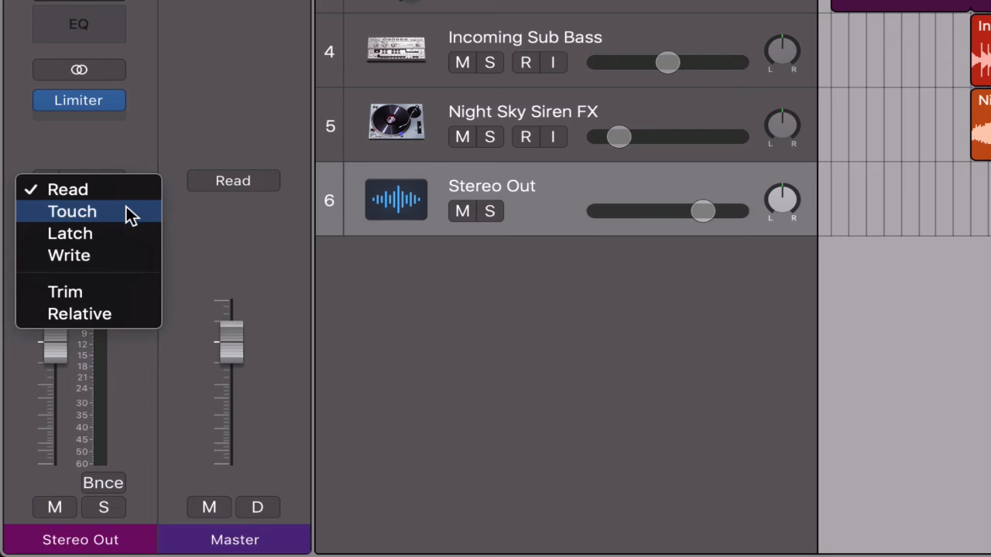
{"action": "left_click", "coordinate": [126, 211]}
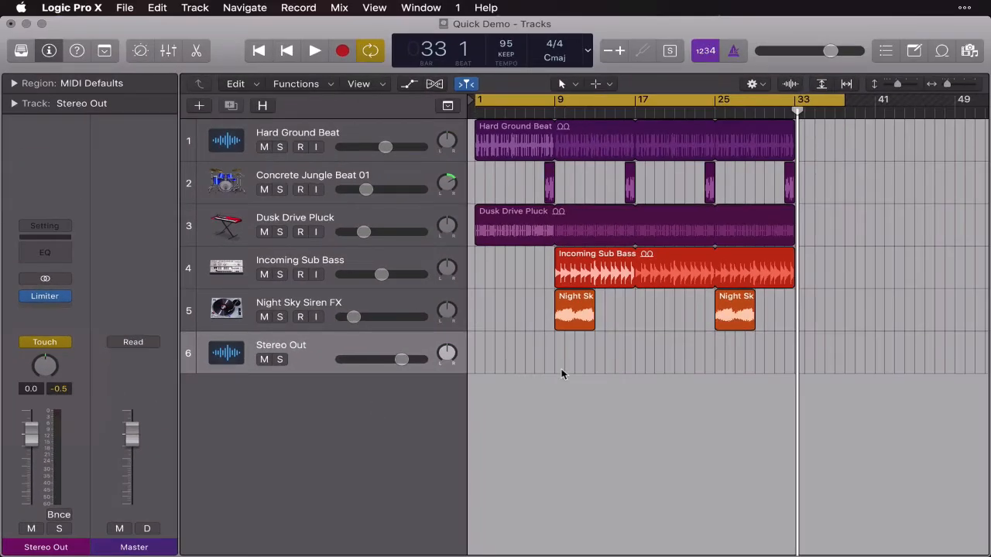
Play from bar 25 and record a gradual Stereo Out volume fade down to about -58 dB by bar 33, then stop playback.
{"action": "left_click_drag", "start_coordinate": [799, 111], "coordinate": [754, 111]}
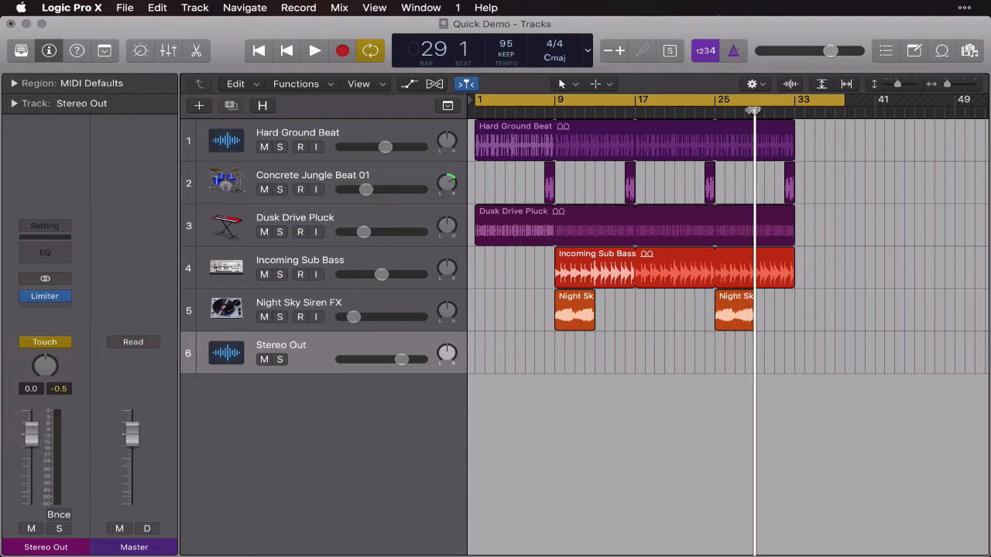
{"action": "key", "text": "super+Right"}
{"action": "key", "text": "super+Right"}
{"action": "key", "text": "super+Right"}
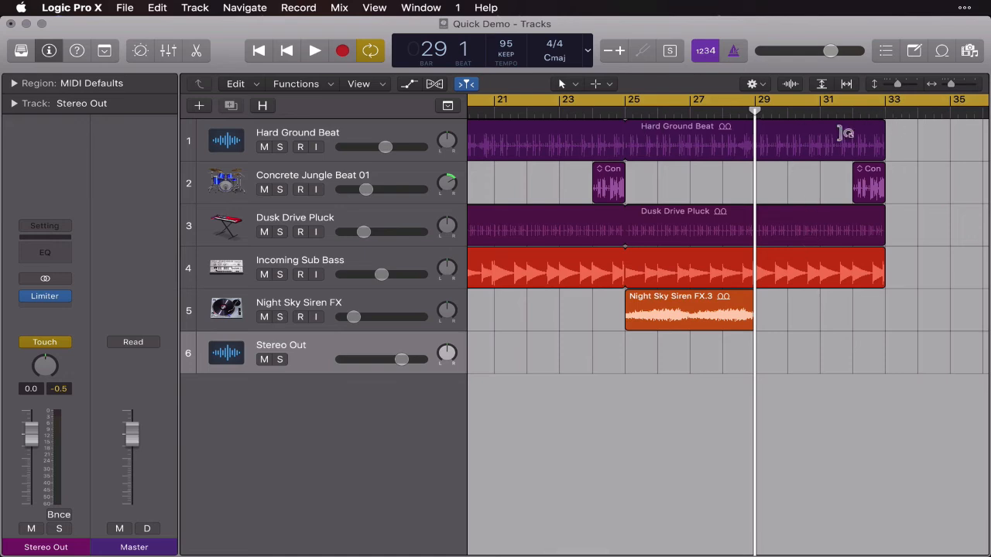
{"action": "left_click_drag", "start_coordinate": [756, 111], "coordinate": [625, 113]}
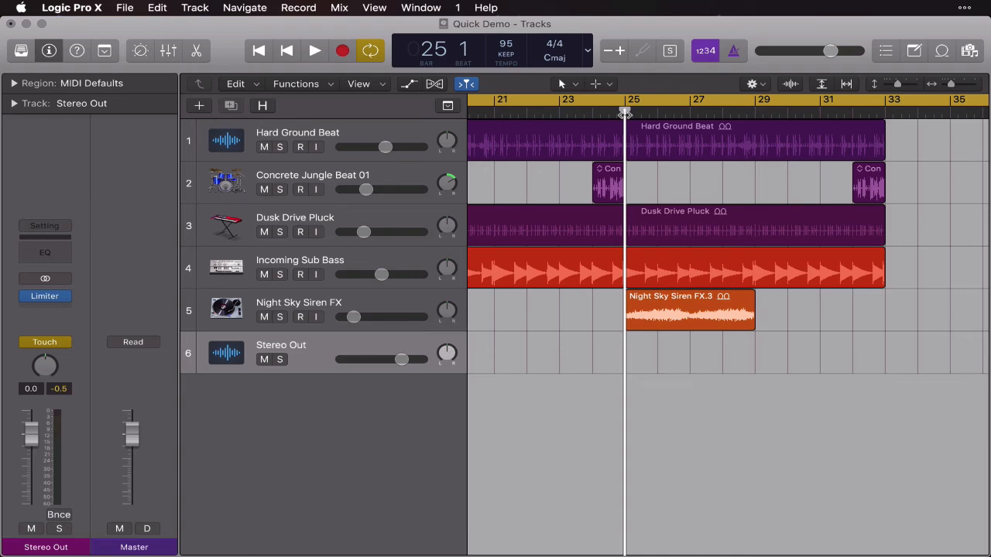
{"action": "key", "text": "space"}
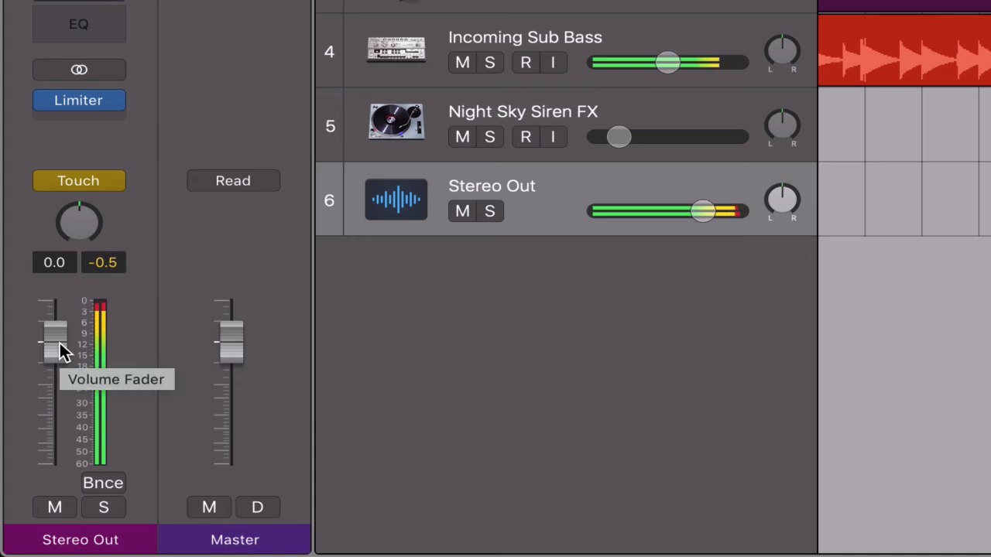
{"action": "left_click_drag", "start_coordinate": [59, 343], "coordinate": [56, 446]}
{"action": "mouse_move", "coordinate": [83, 540]}
{"action": "left_mouse_down"}
{"action": "mouse_move", "coordinate": [92, 552]}
{"action": "mouse_move", "coordinate": [77, 554]}
{"action": "left_mouse_up"}
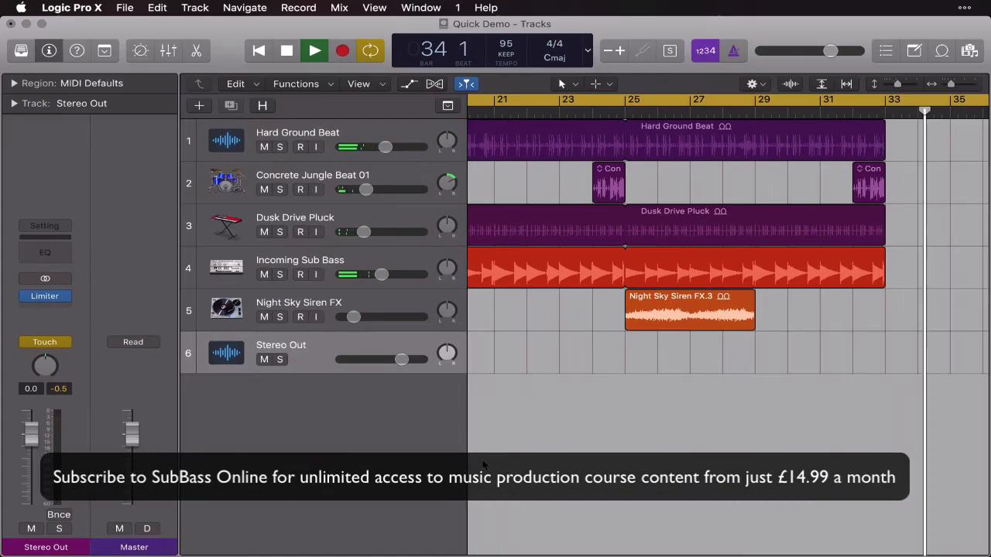
{"action": "key", "text": "space"}
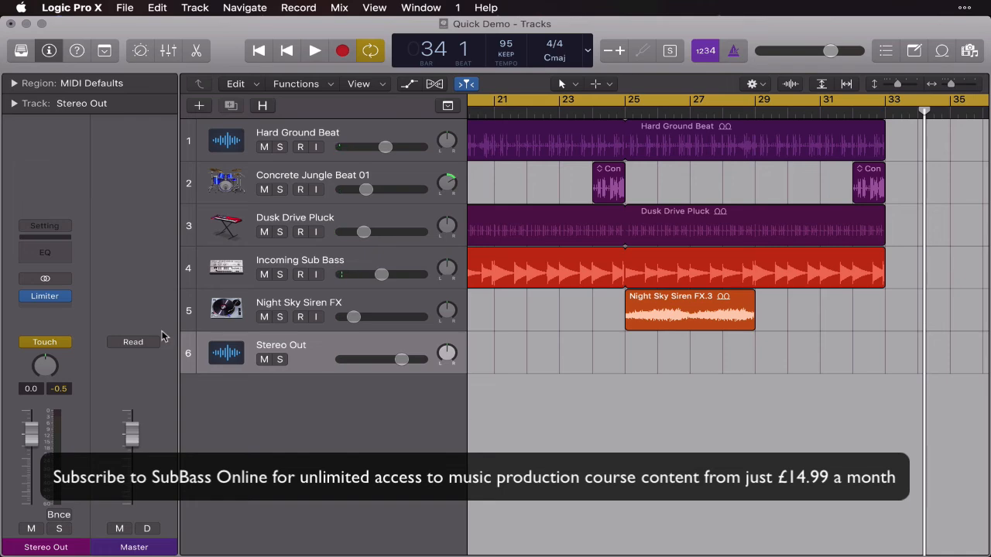
Set the Stereo Out automation mode to Read and play the fade from about bar 24 until just past bar 33.
{"action": "left_click", "coordinate": [65, 343]}
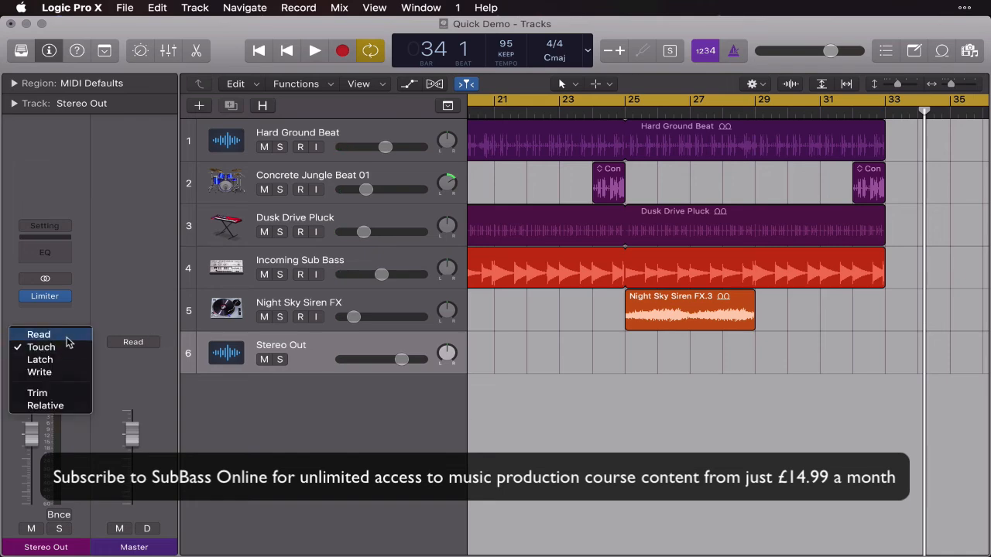
{"action": "left_click", "coordinate": [38, 334]}
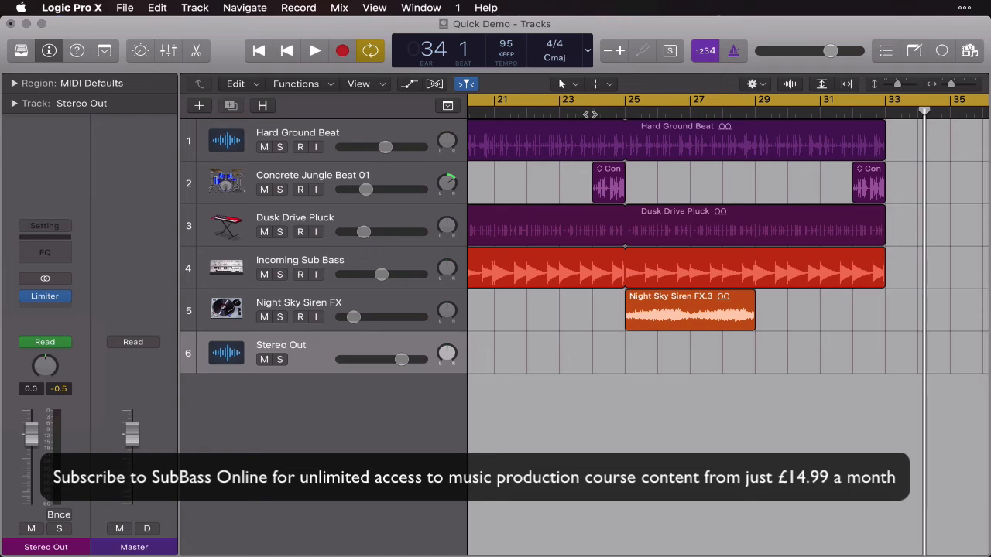
{"action": "left_click", "coordinate": [590, 114]}
{"action": "key", "text": "space"}
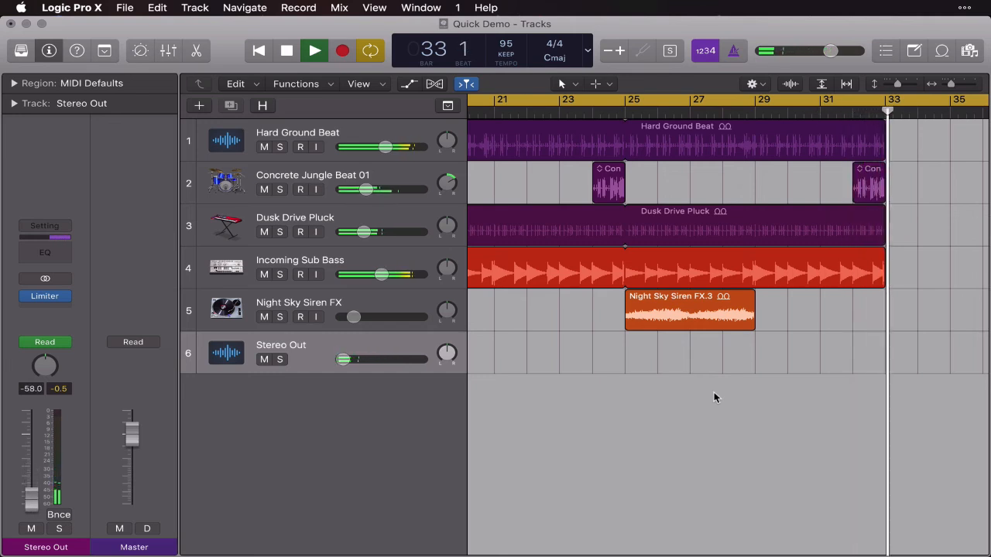
{"action": "key", "text": "space"}
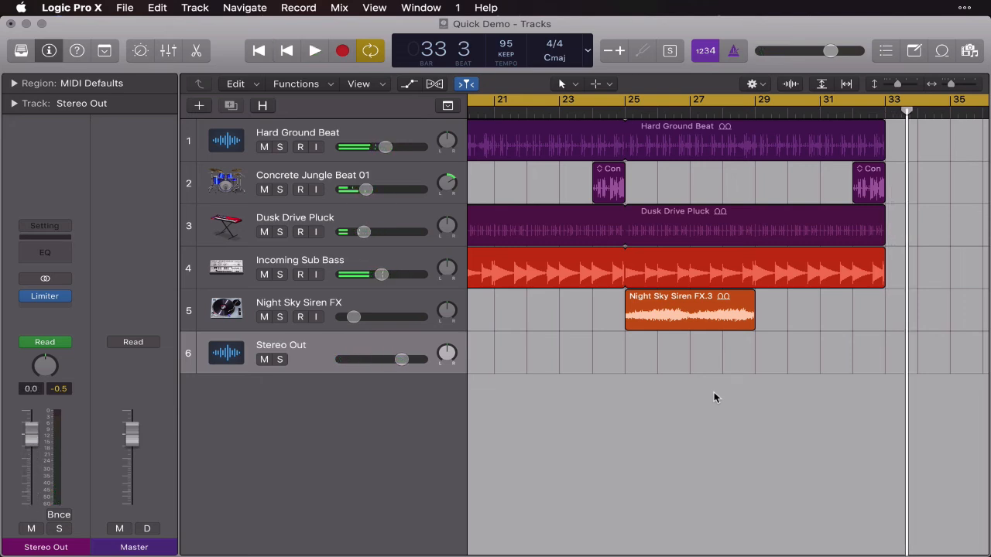
Shorten the cycle range's end to bar 34 and return the playhead to bar 1.
{"action": "scroll", "coordinate": [714, 391], "scroll_direction": "right", "scroll_amount": 5}
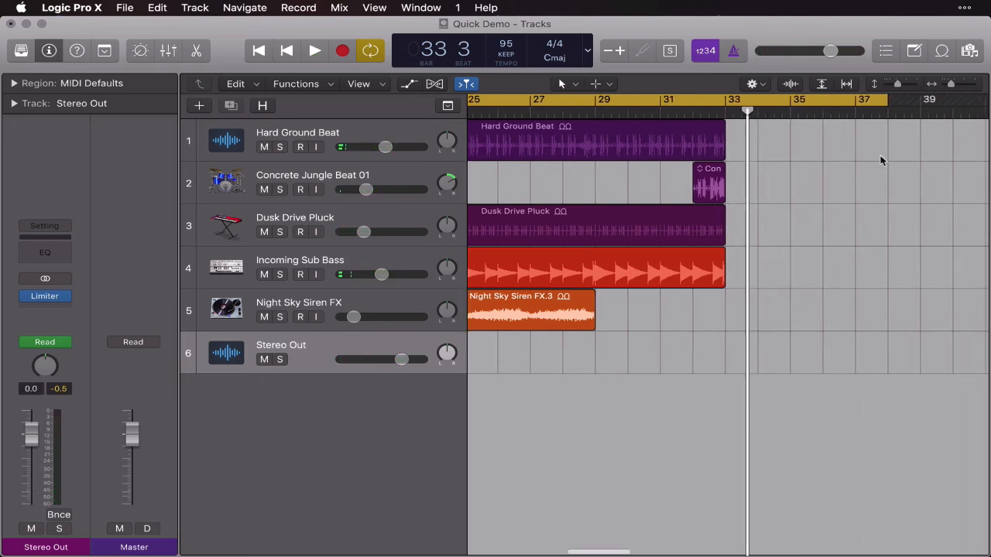
{"action": "left_click_drag", "start_coordinate": [886, 106], "coordinate": [755, 114]}
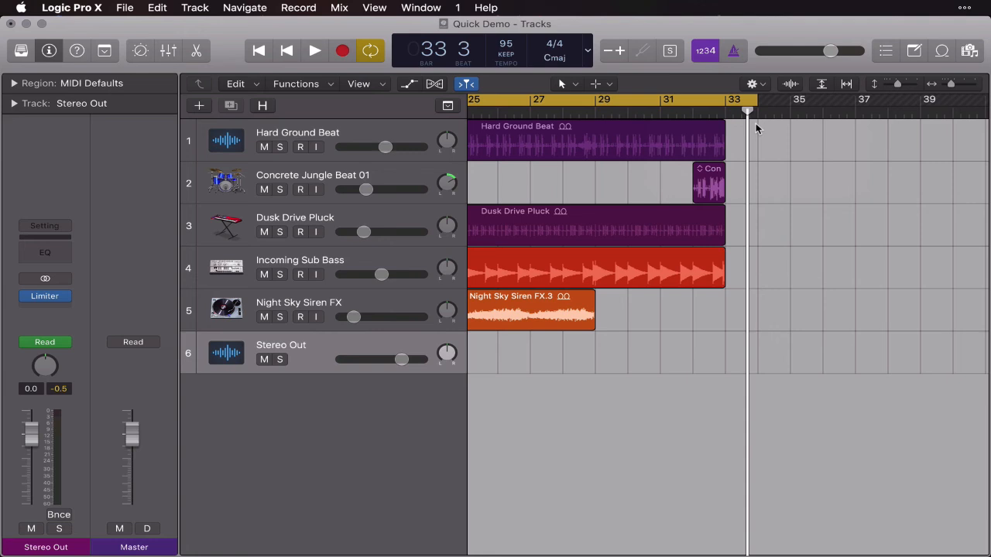
{"action": "key", "text": "space"}
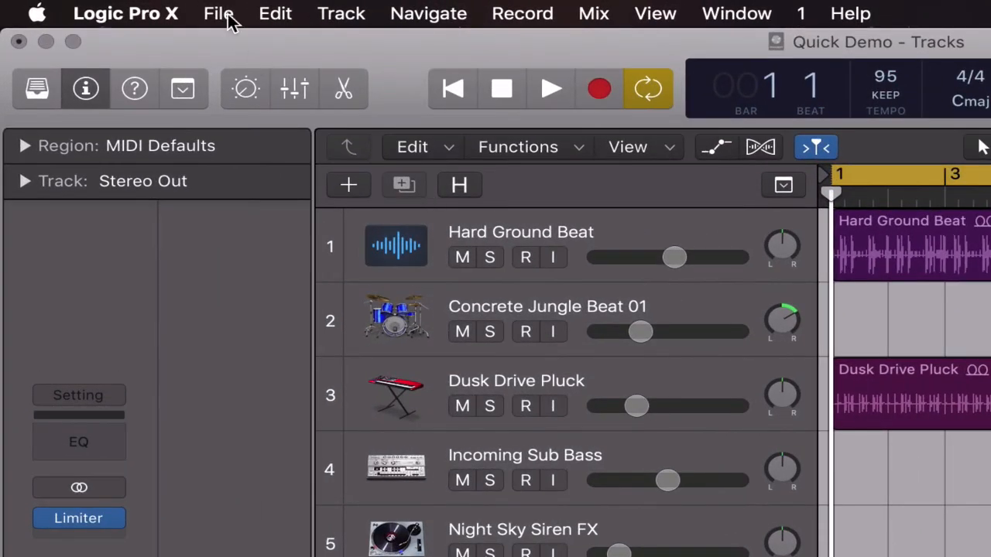
{"action": "left_click", "coordinate": [228, 20]}
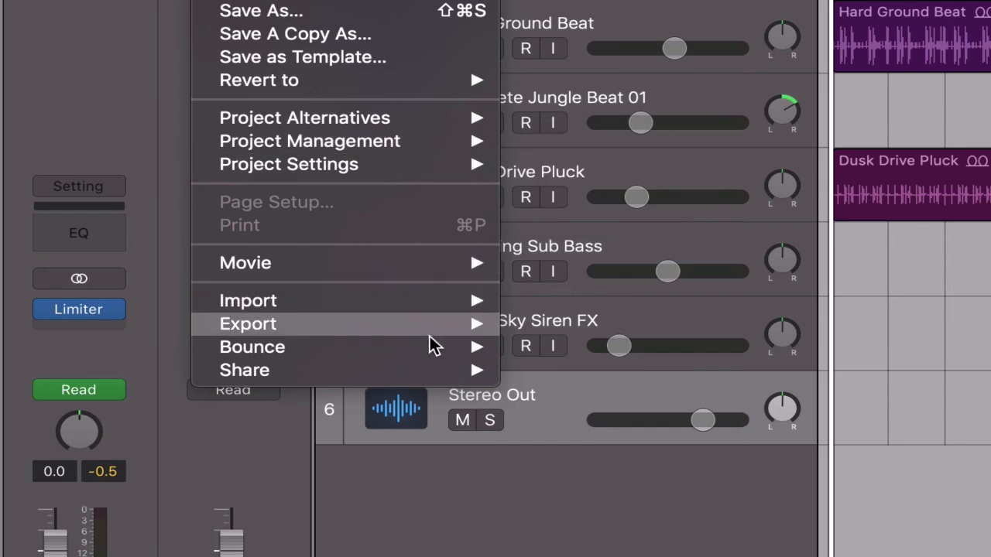
{"action": "mouse_move", "coordinate": [424, 354]}
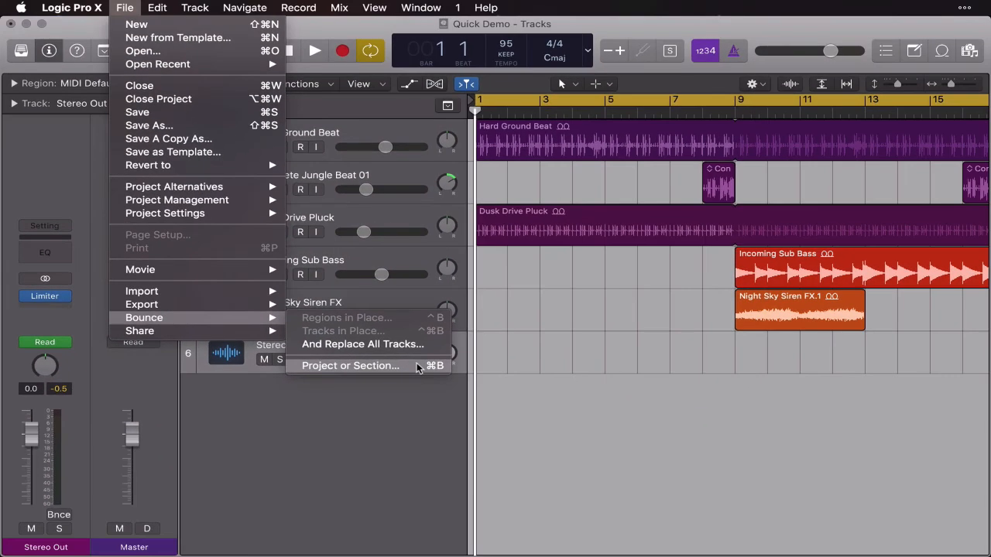
{"action": "left_click", "coordinate": [683, 334]}
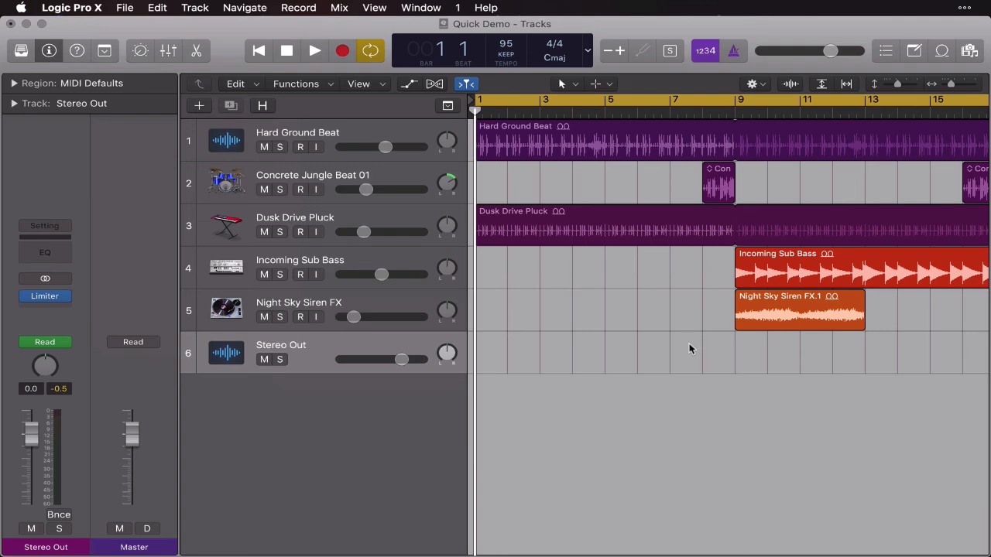
Bounce the project from bar 1 to bar 34 offline as a 24 Bit, 44100 interleaved Wave file named Quick Demo in the Bounces folder.
{"action": "key", "text": "super+Left"}
{"action": "key", "text": "super+Left"}
{"action": "key", "text": "super+Left"}
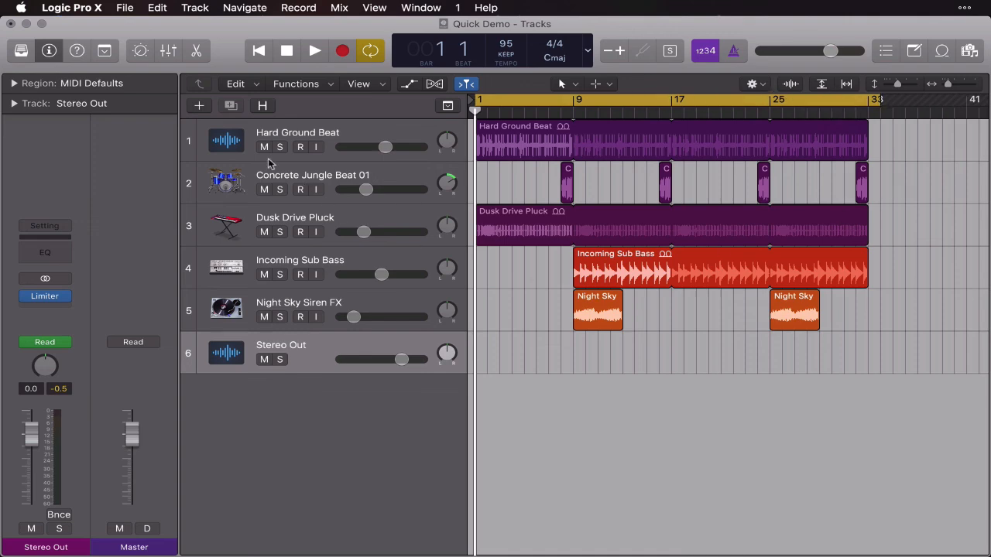
{"action": "left_click", "coordinate": [124, 9]}
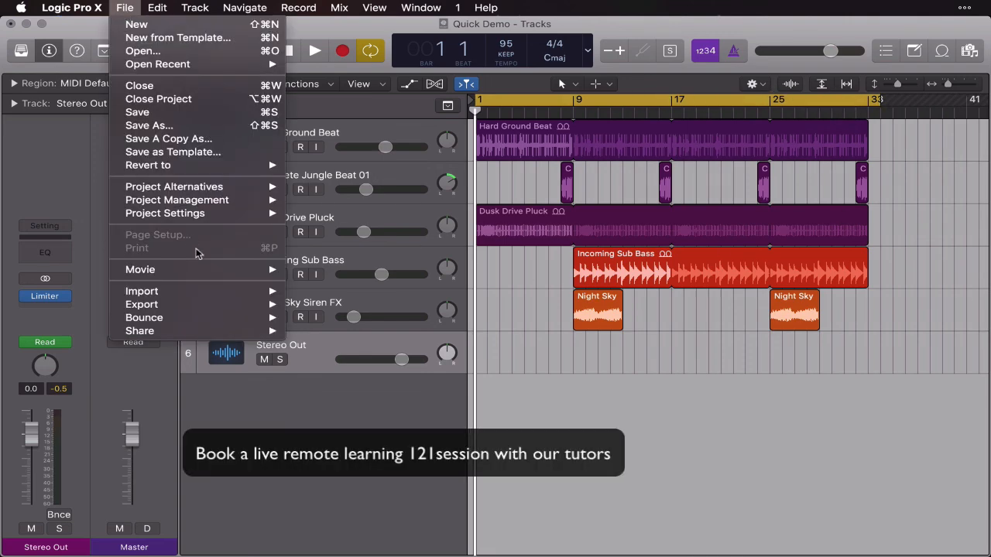
{"action": "mouse_move", "coordinate": [242, 317]}
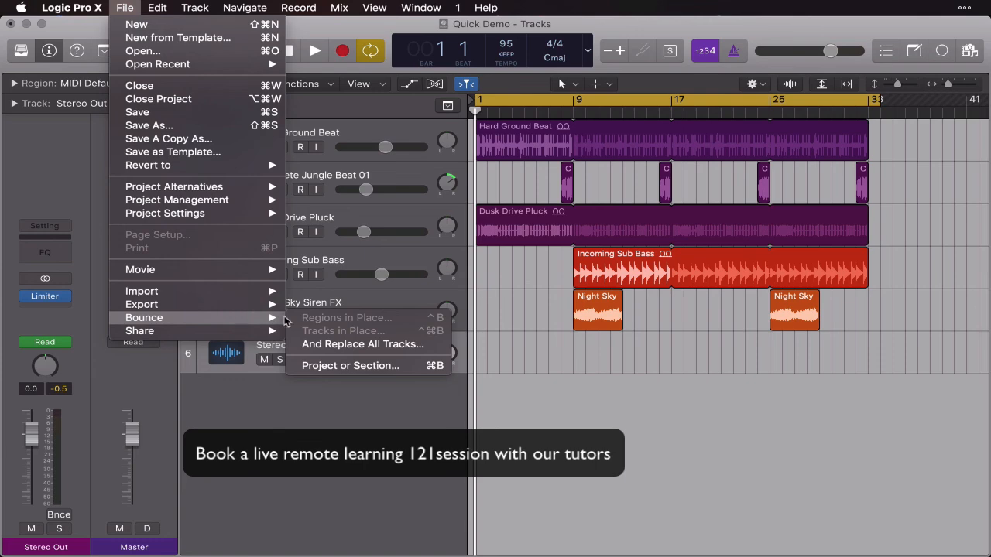
{"action": "left_click", "coordinate": [431, 367]}
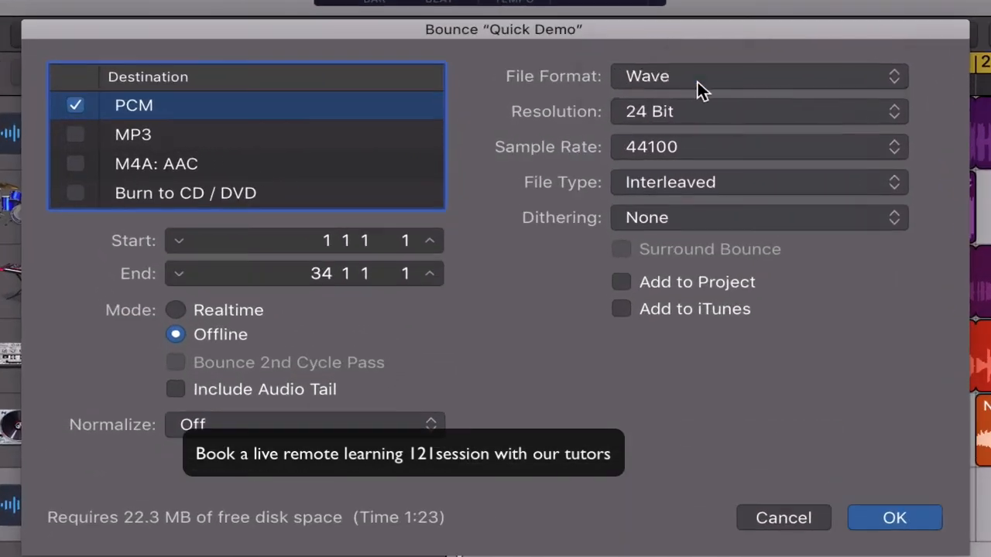
{"action": "left_click", "coordinate": [610, 109]}
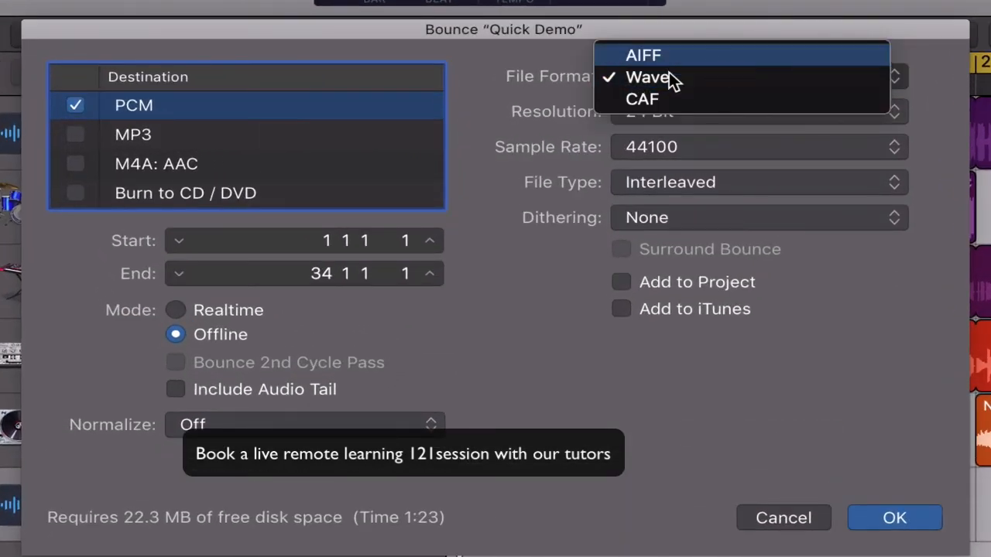
{"action": "left_click", "coordinate": [511, 128]}
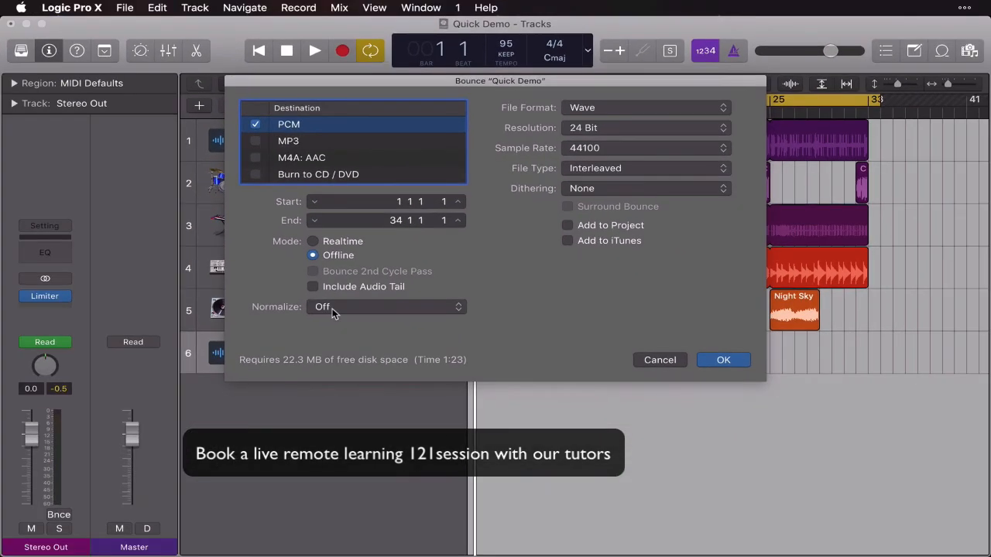
{"action": "left_click", "coordinate": [723, 360]}
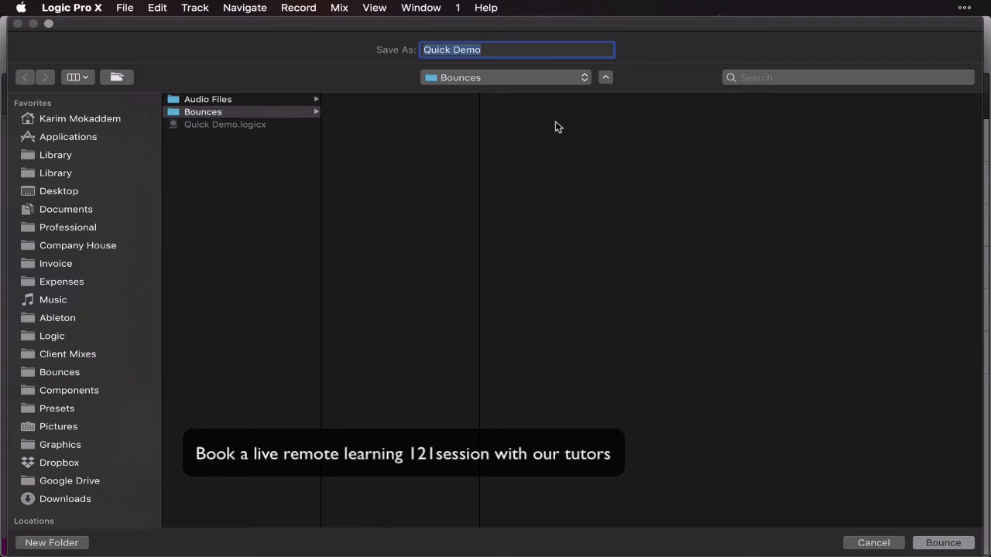
{"action": "left_click", "coordinate": [968, 543]}
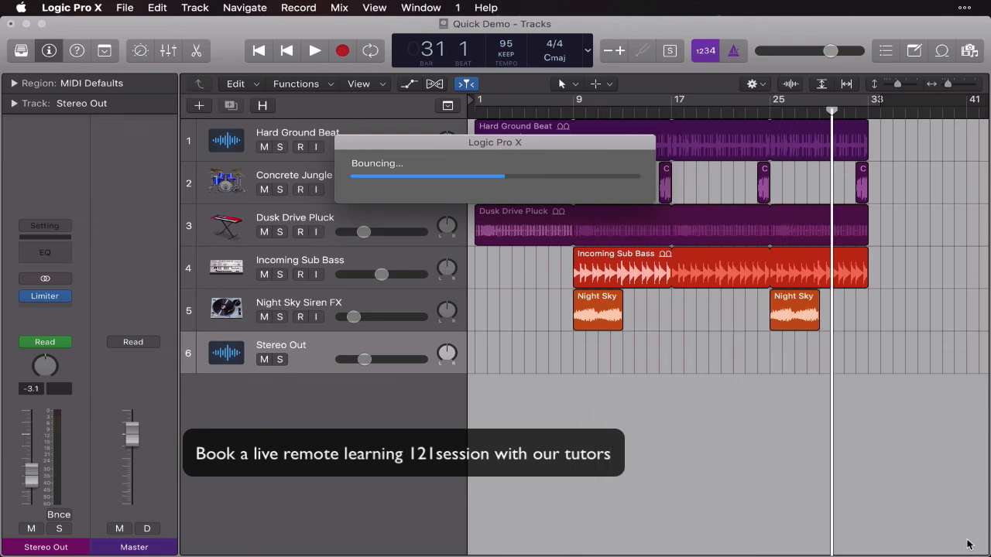